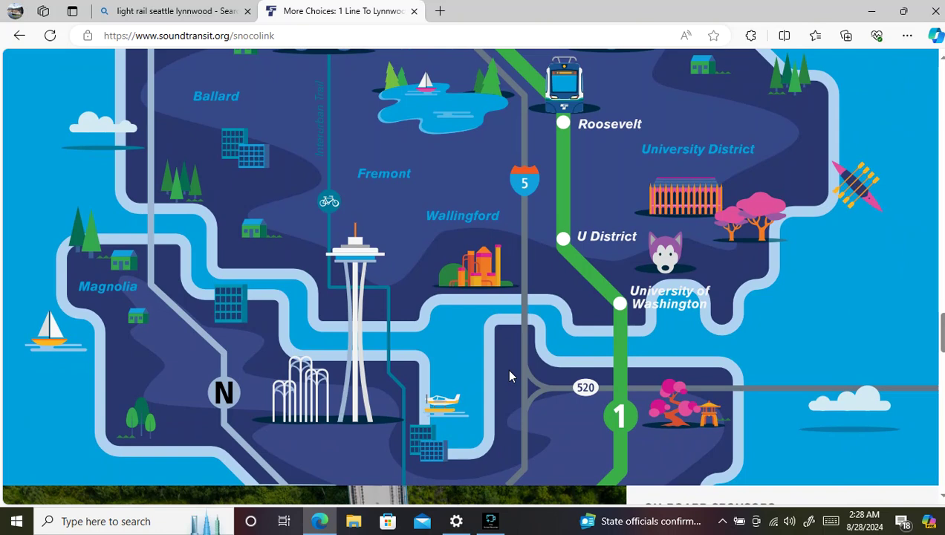
# - Open the article about upcoming changes to Sound Transit from The Platform posts on the Lynnwood 1 Line page
pyautogui.scroll(-3, 508, 376)
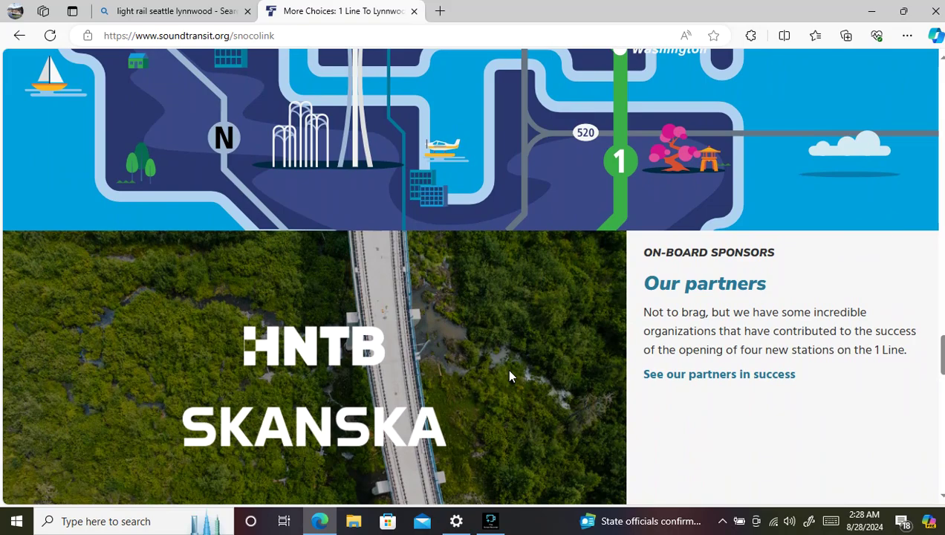
pyautogui.scroll(-5, 508, 376)
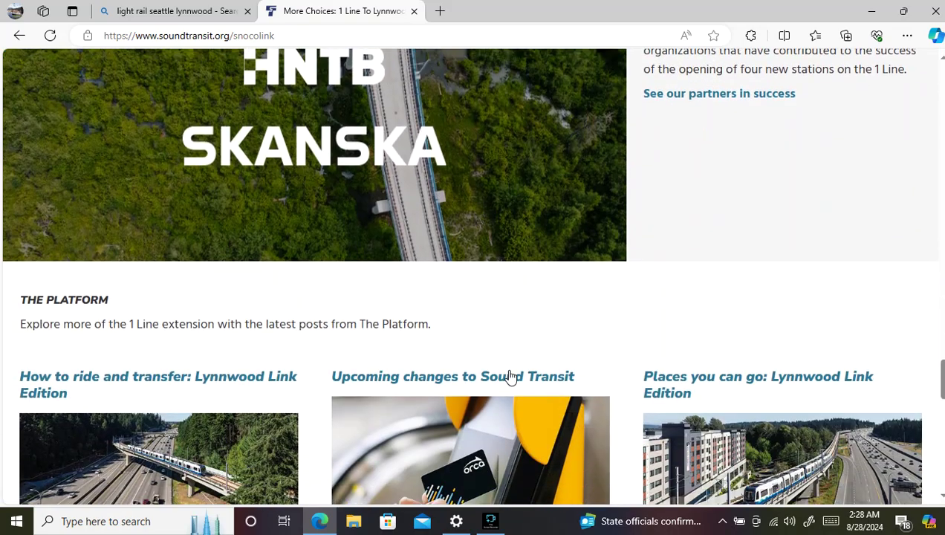
pyautogui.scroll(-3, 509, 376)
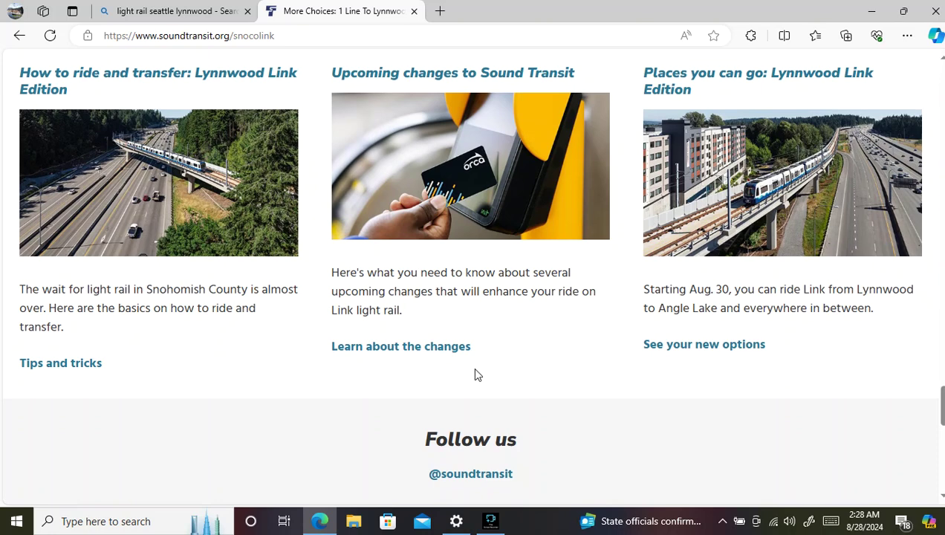
pyautogui.click(448, 357)
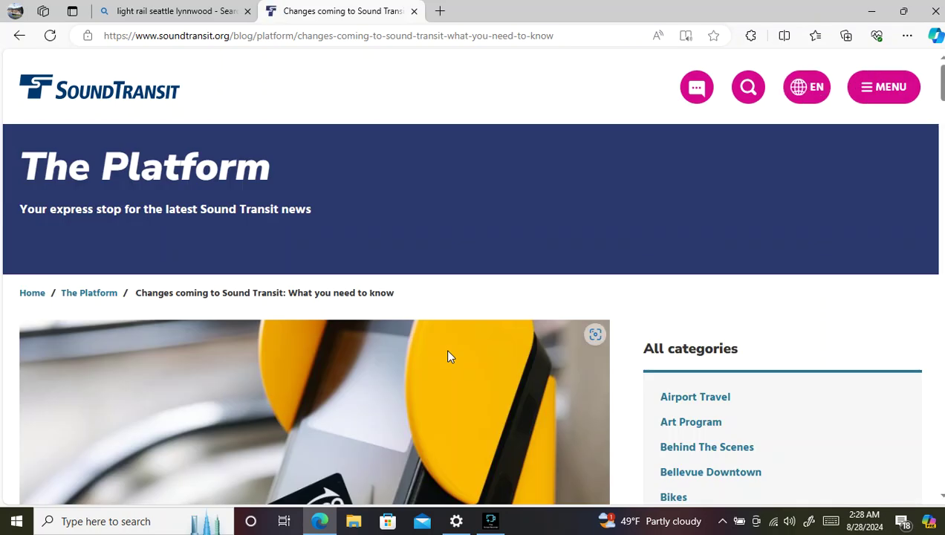
# - Read the article's summary of changes and its sections on the flat fare and the reasons for the fare change
pyautogui.scroll(-4, 447, 357)
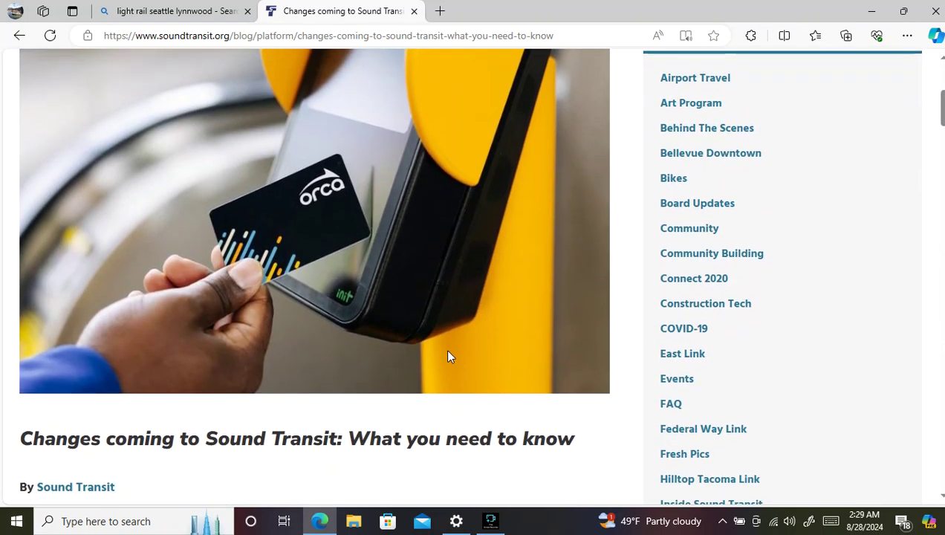
pyautogui.scroll(-4, 448, 356)
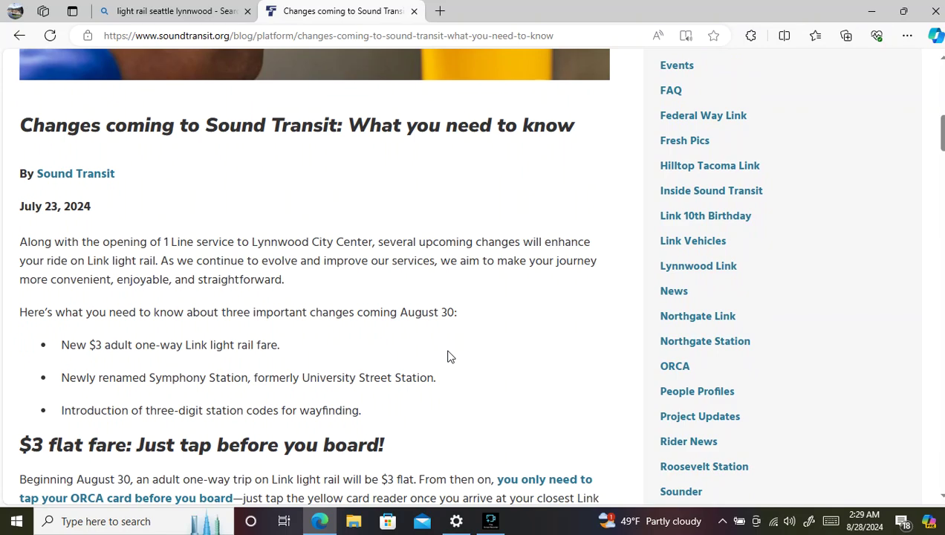
pyautogui.scroll(-4, 448, 357)
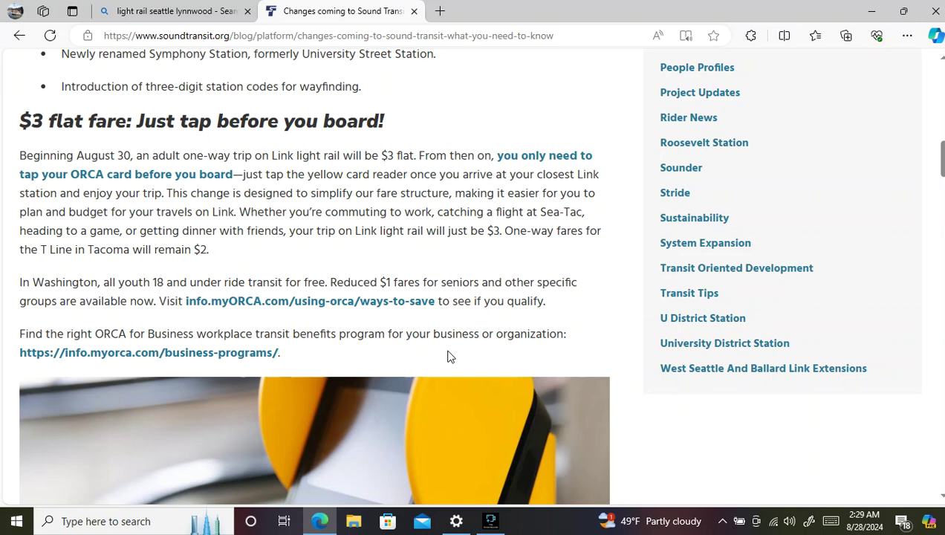
pyautogui.scroll(-5, 449, 355)
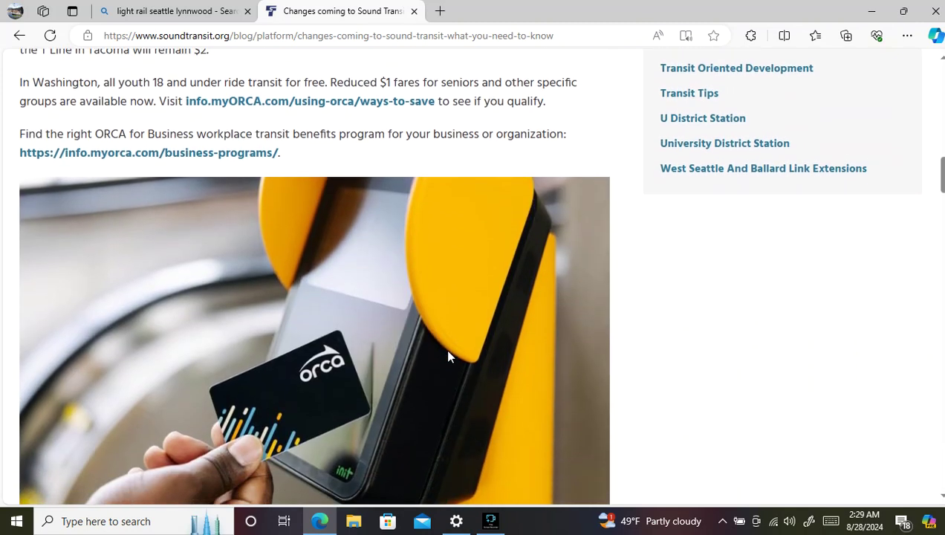
pyautogui.scroll(-2, 448, 356)
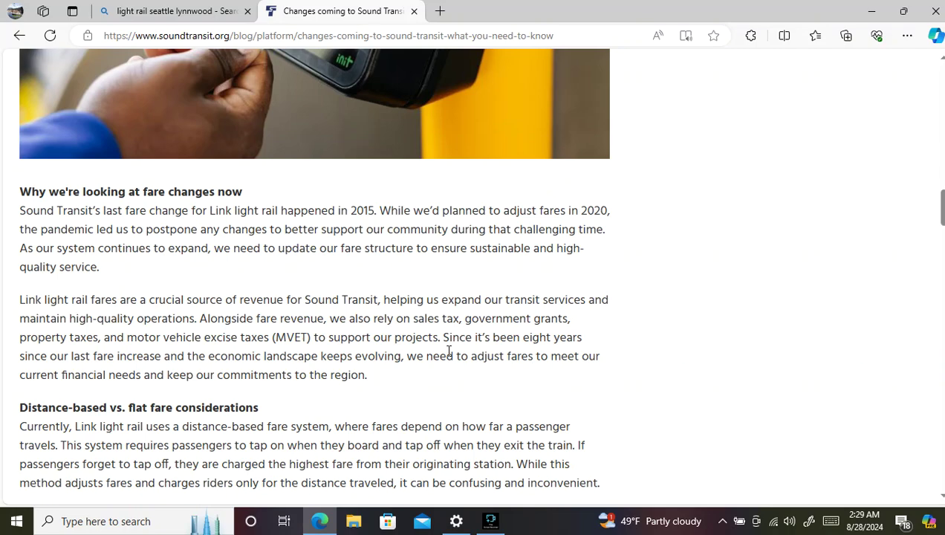
pyautogui.scroll(-4, 449, 350)
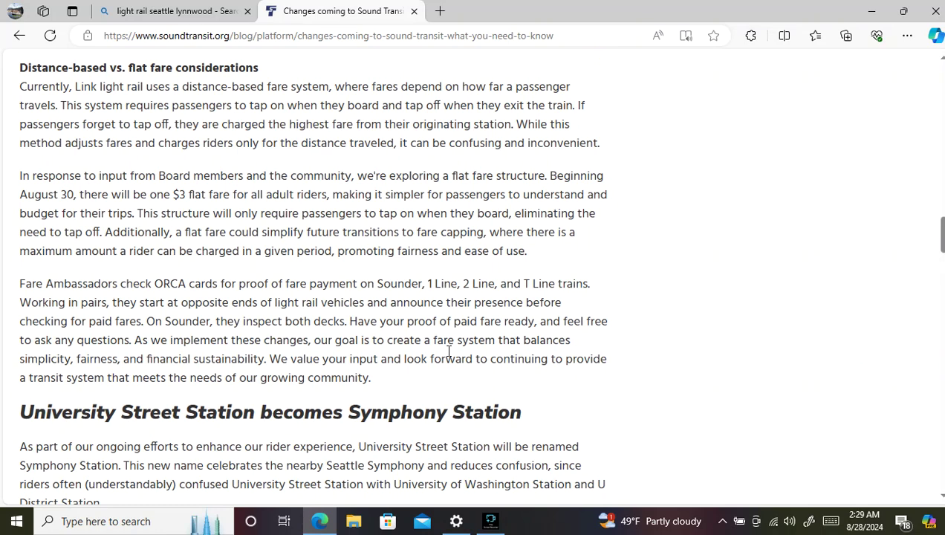
# - Read the rest of the article, covering the University Street Station renaming, the three-digit station codes and the route diagrams
pyautogui.scroll(-4, 448, 351)
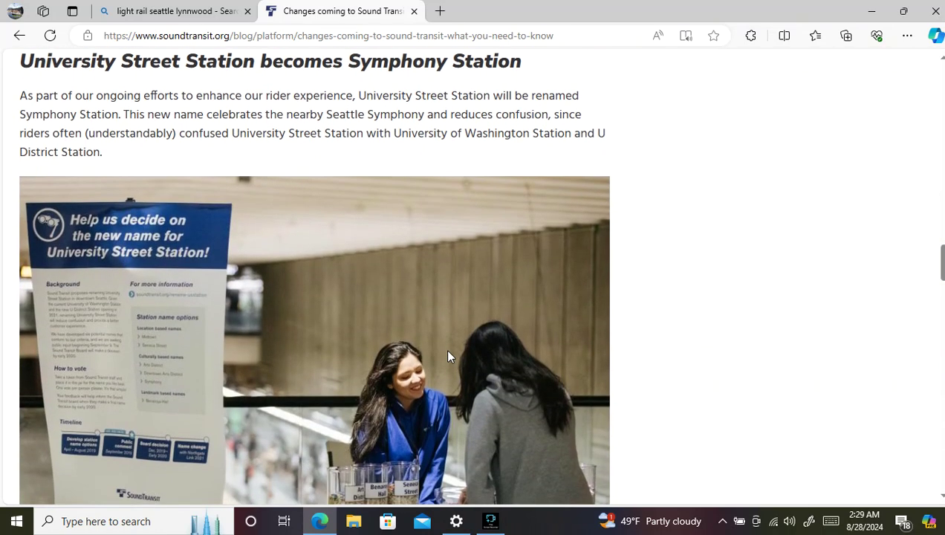
pyautogui.scroll(-2, 448, 357)
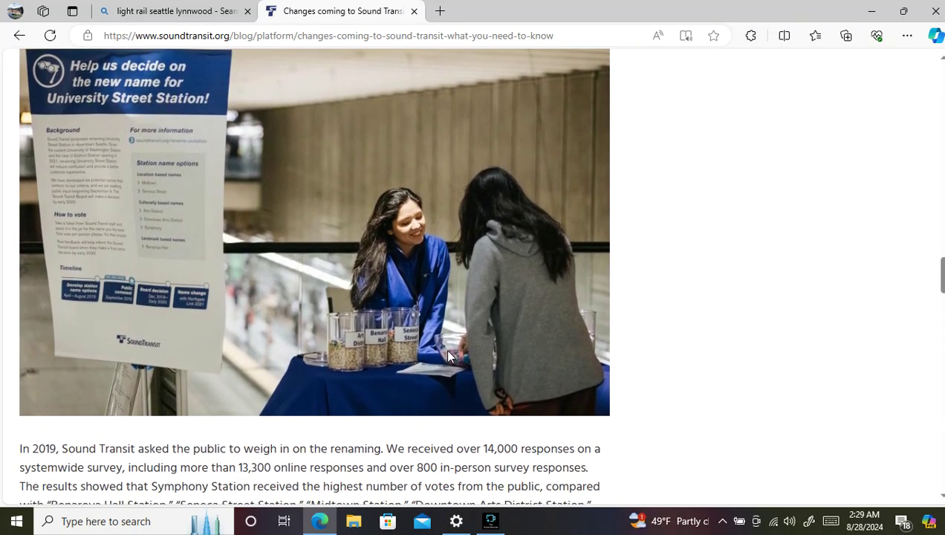
pyautogui.scroll(-4, 447, 357)
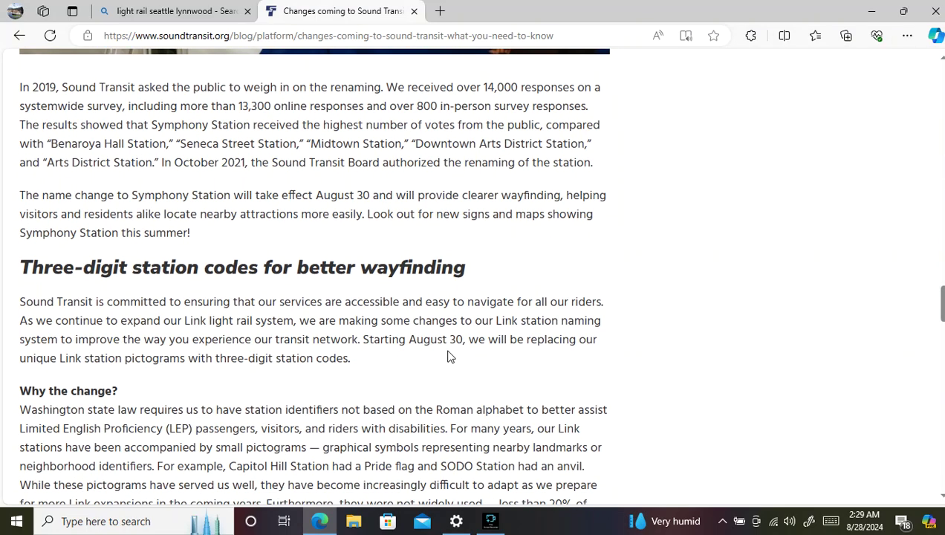
pyautogui.scroll(-4, 448, 356)
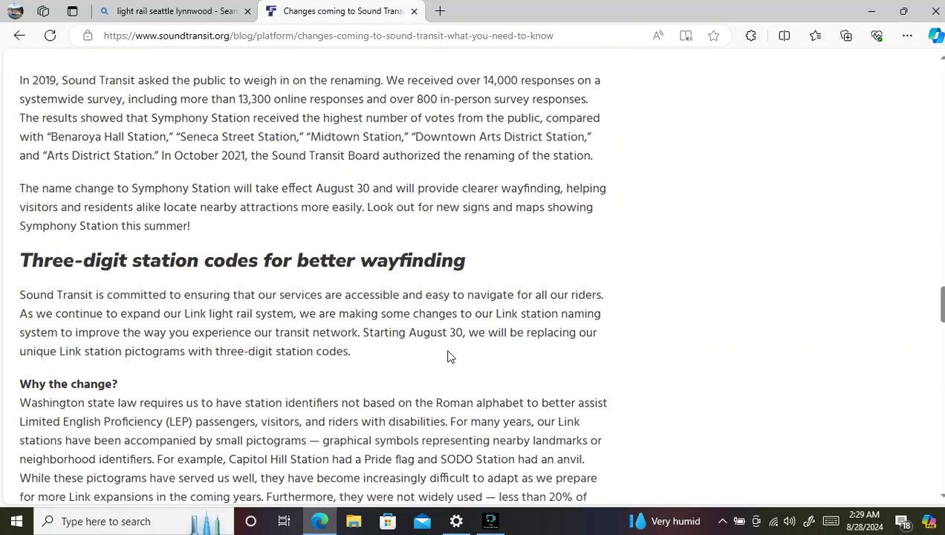
pyautogui.scroll(-3, 448, 354)
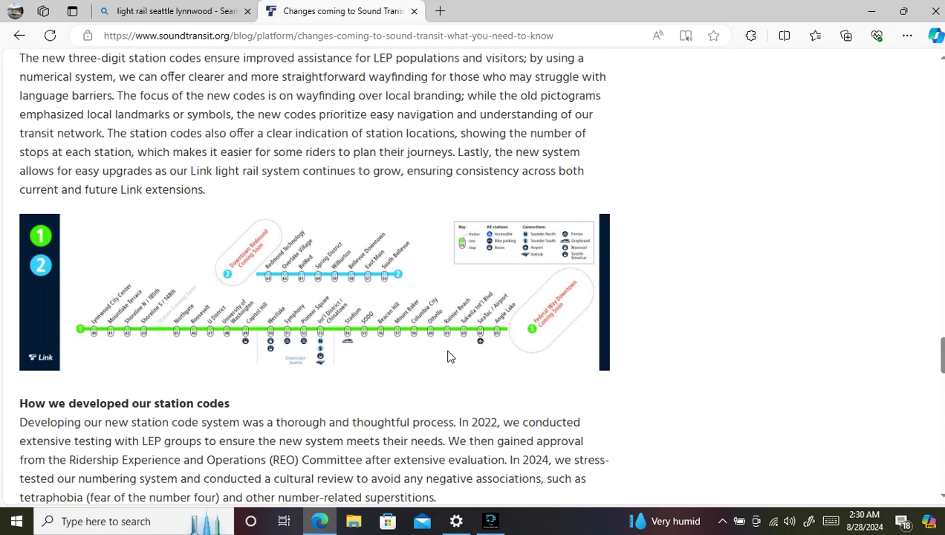
pyautogui.scroll(-5, 447, 356)
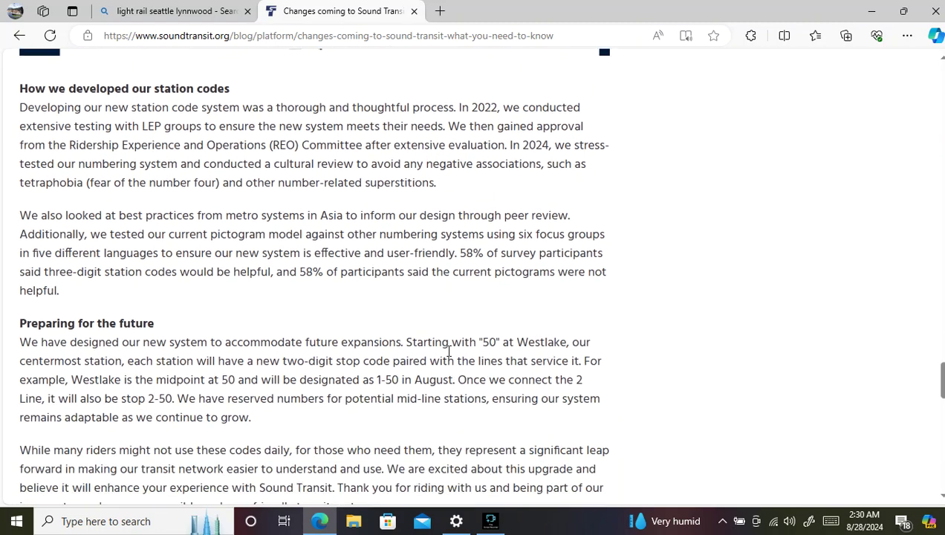
pyautogui.scroll(-5, 448, 353)
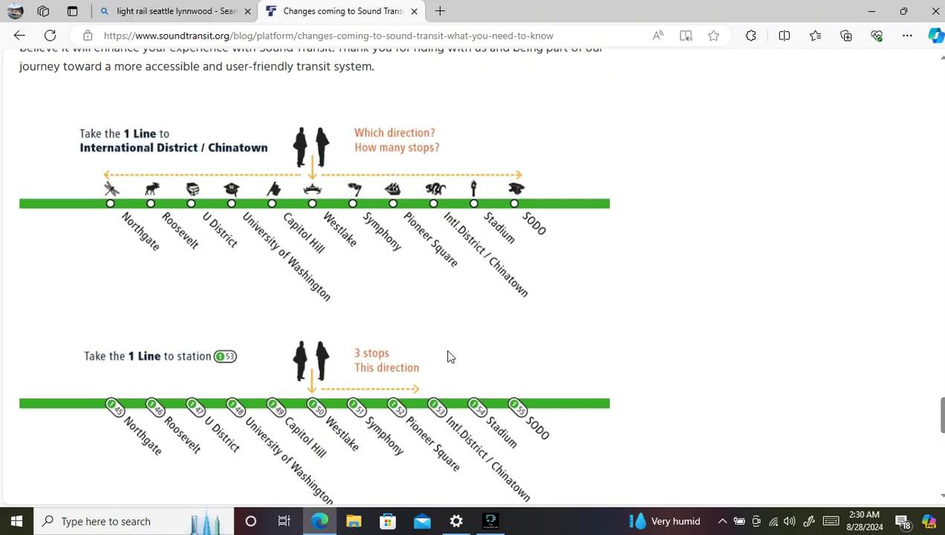
pyautogui.scroll(-3, 450, 357)
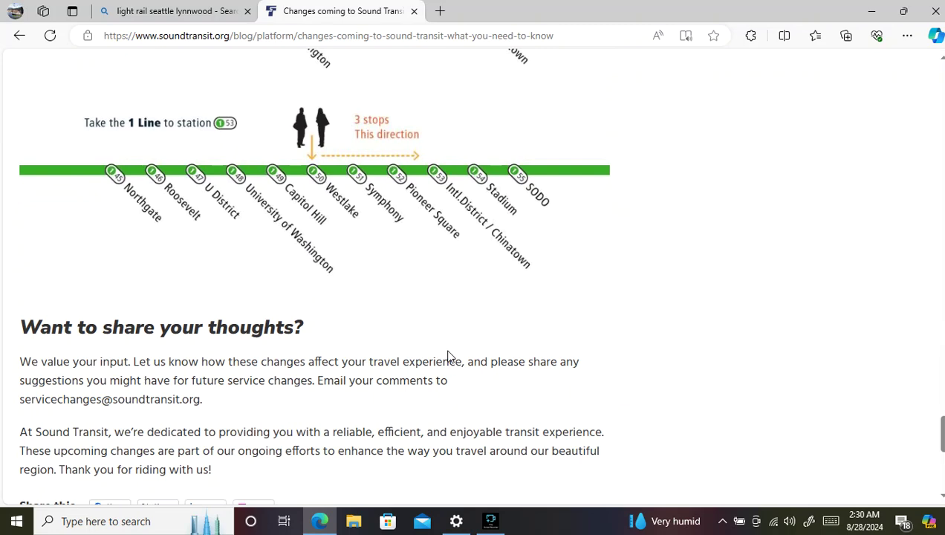
pyautogui.scroll(-5, 448, 356)
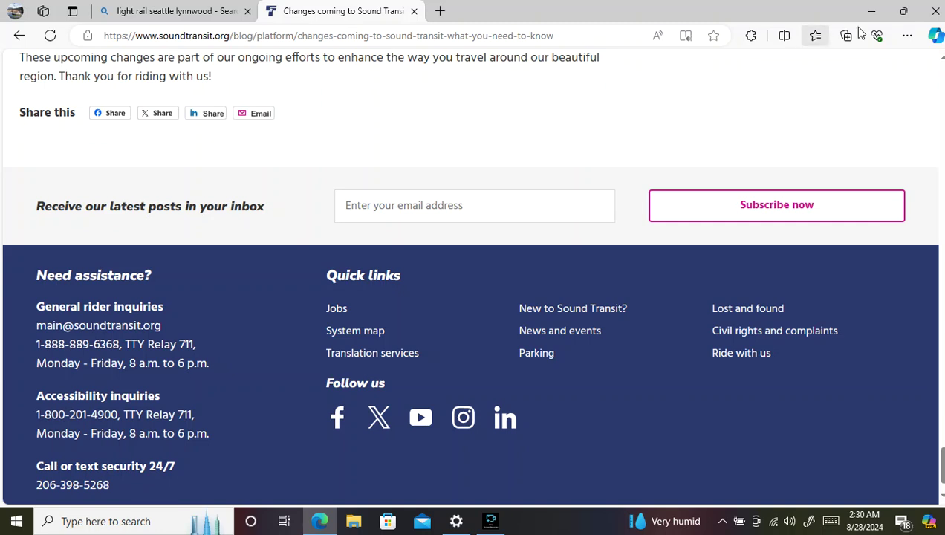
# - Close the browser and stop the running capture in Fine Screen Recorder
pyautogui.click(934, 12)
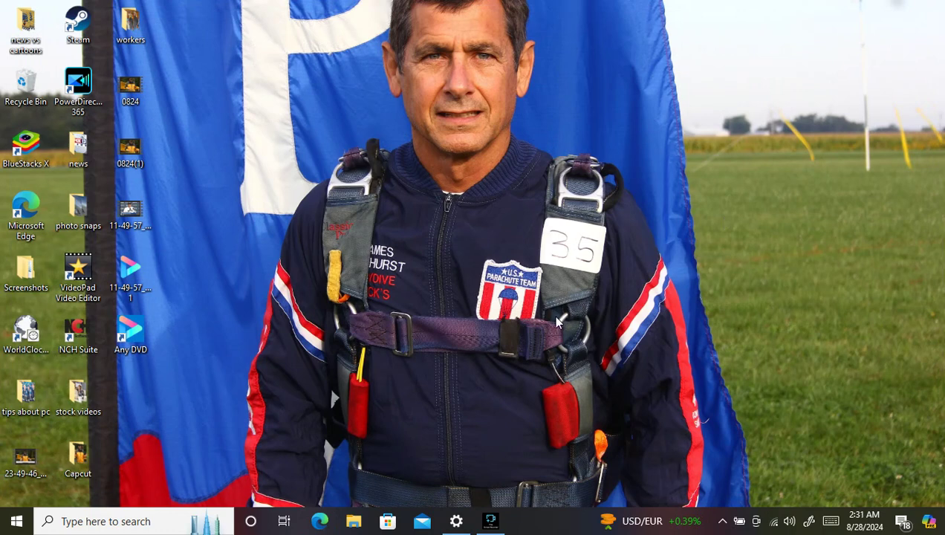
pyautogui.click(493, 520)
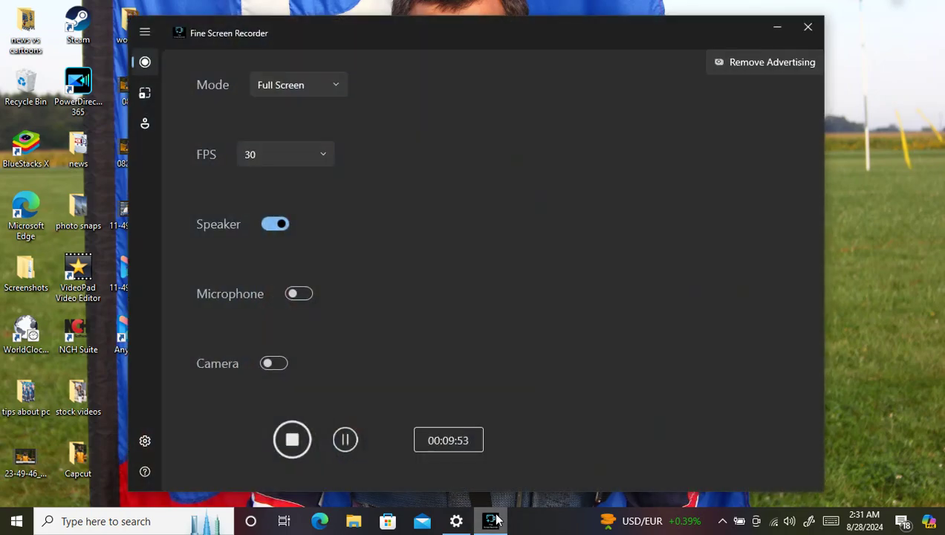
pyautogui.click(293, 440)
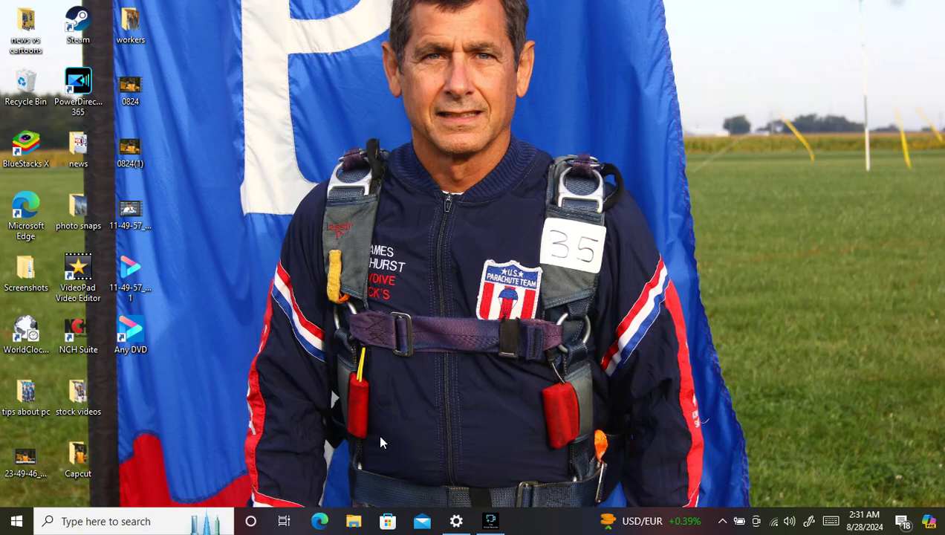
# - Find Microsoft Edge in the list of installed apps and launch it
pyautogui.click(17, 522)
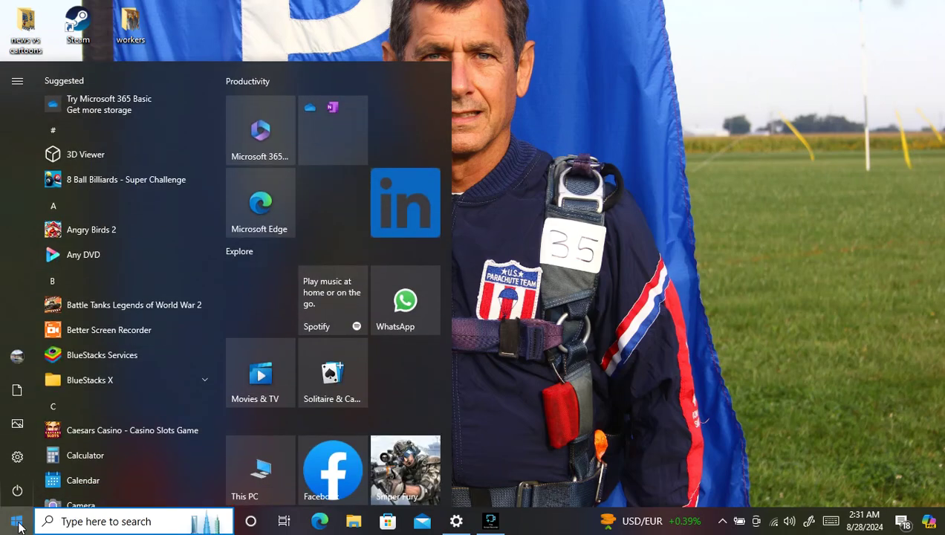
pyautogui.scroll(-6, 109, 458)
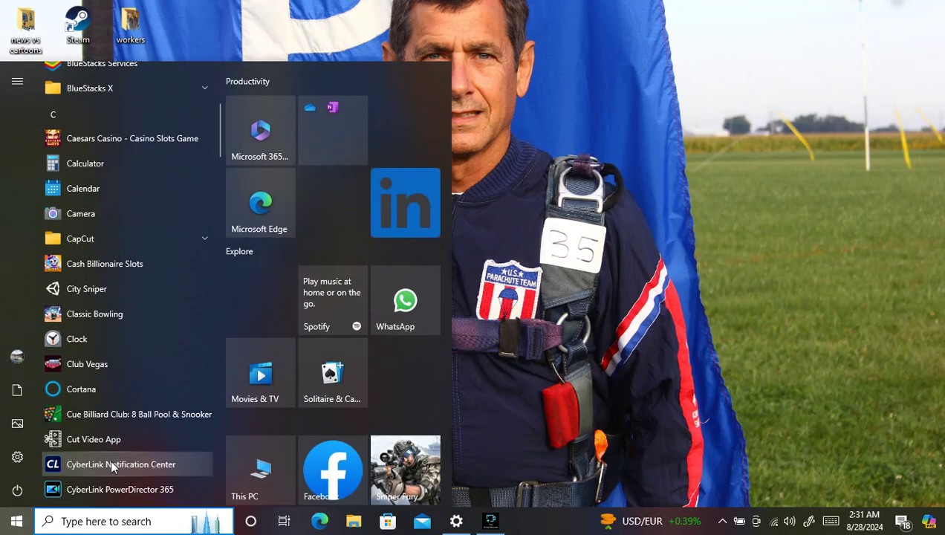
pyautogui.scroll(-10, 109, 458)
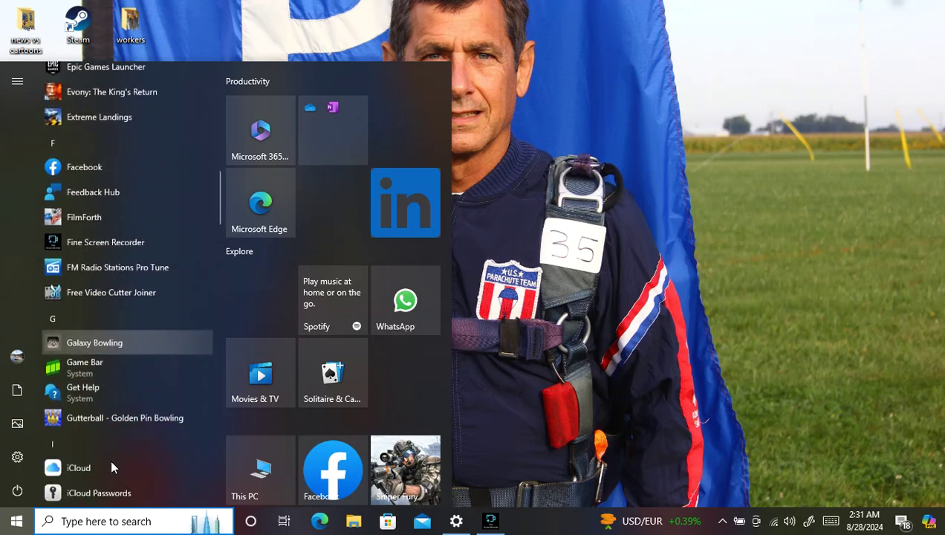
pyautogui.scroll(-4, 111, 466)
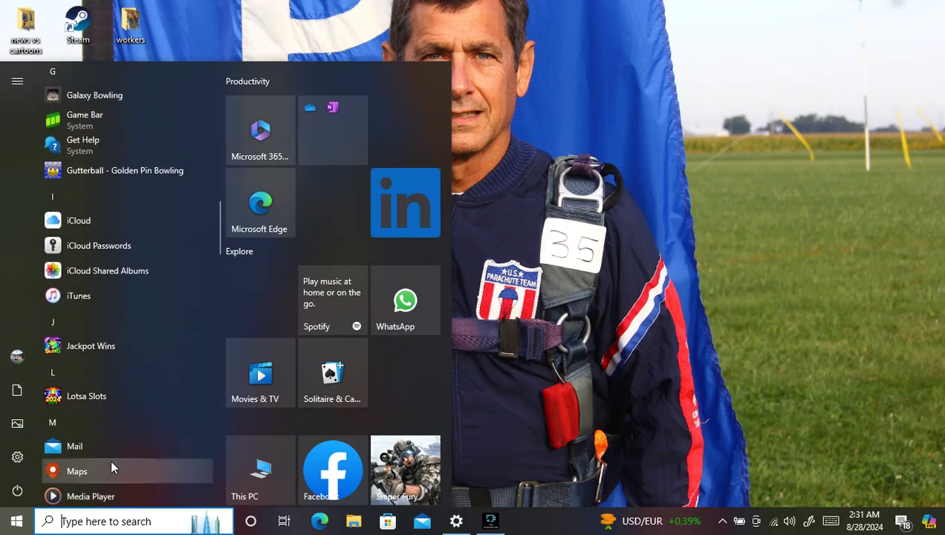
pyautogui.scroll(-5, 111, 464)
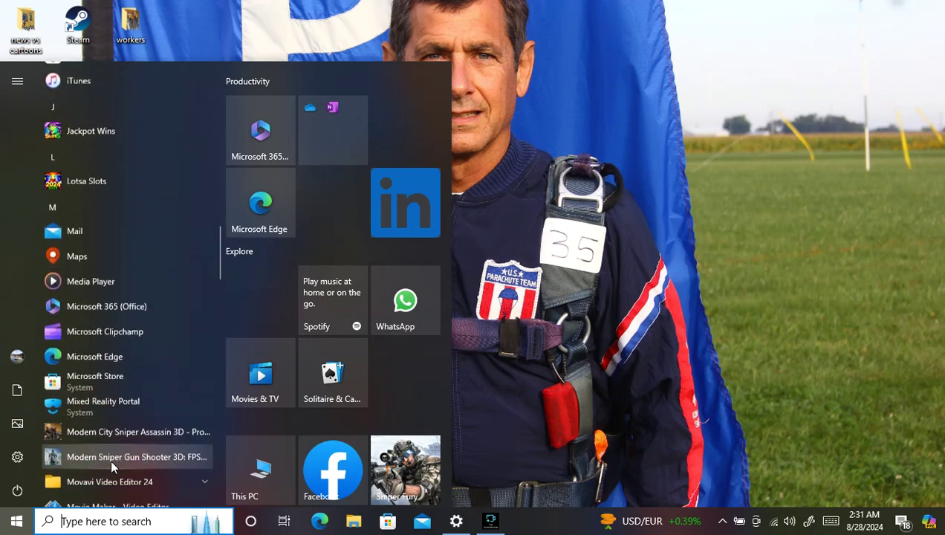
pyautogui.click(147, 359)
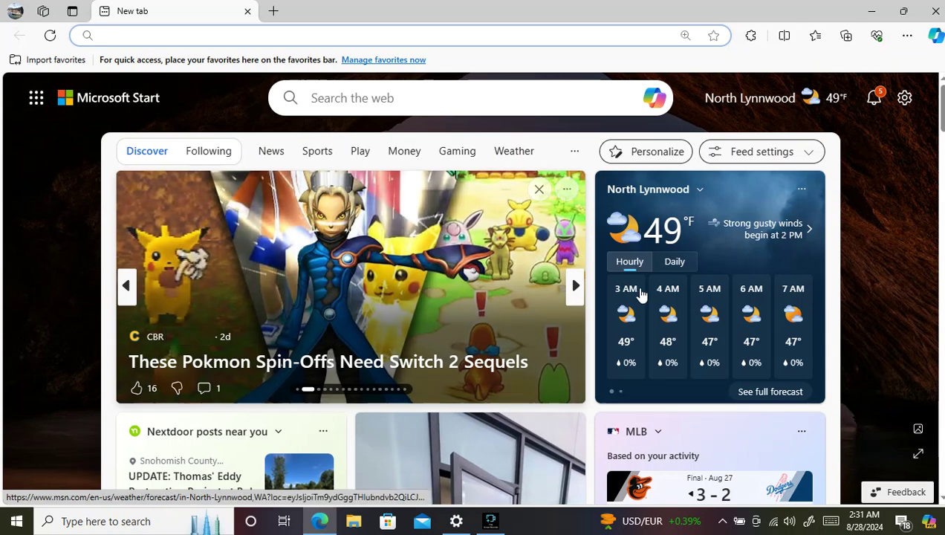
# - Open the full weather forecast from the new tab's weather card and switch its location to Lynnwood, WA
pyautogui.click(722, 261)
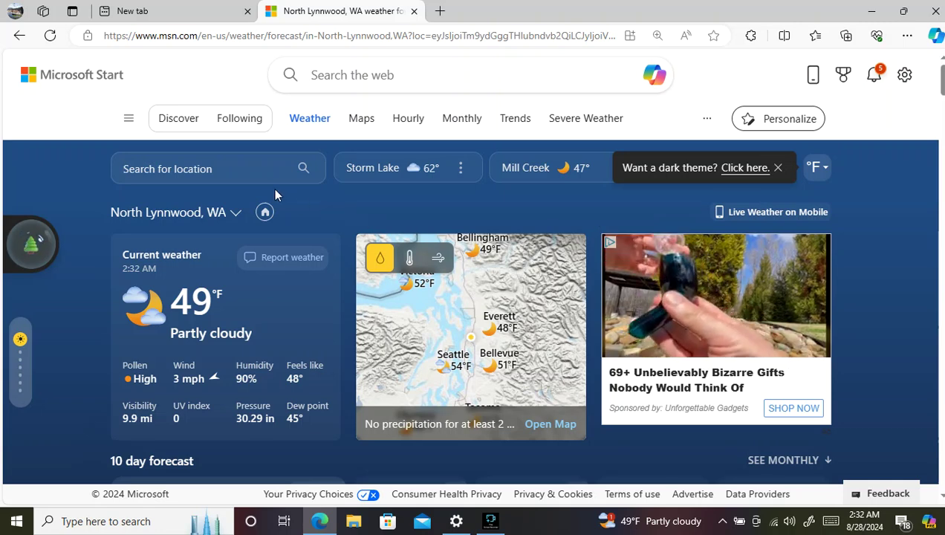
pyautogui.click(235, 213)
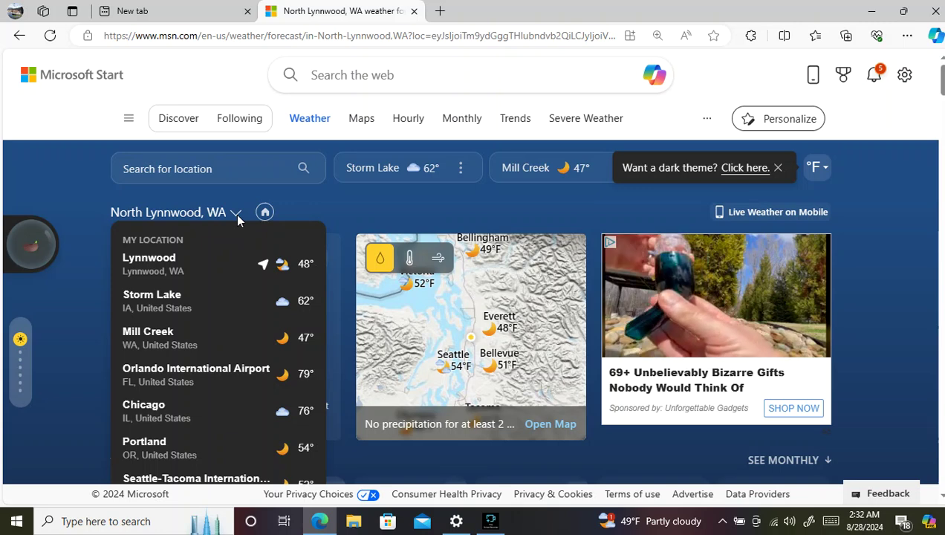
pyautogui.click(216, 260)
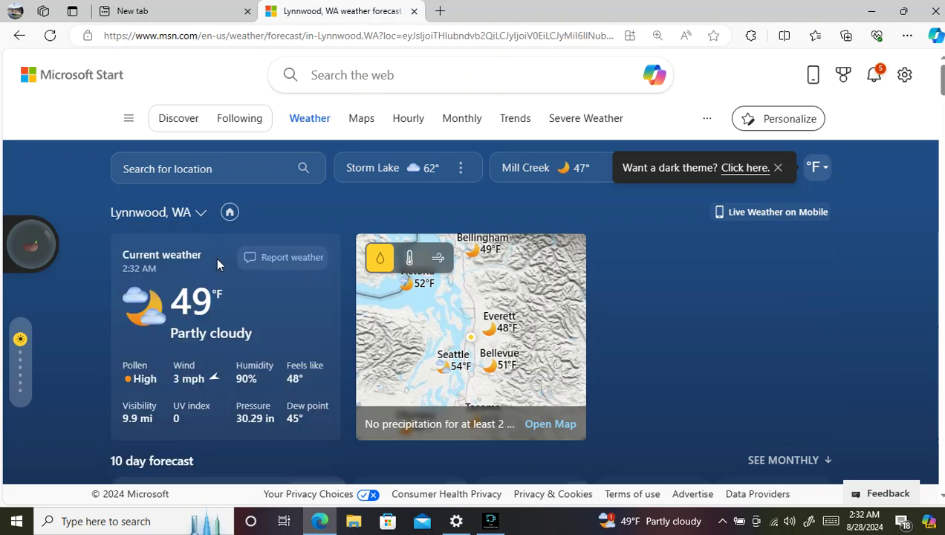
# - Examine Lynnwood's 10 day forecast, enlarging the page to 175% and reducing the zoom by two levels
pyautogui.scroll(-5, 323, 282)
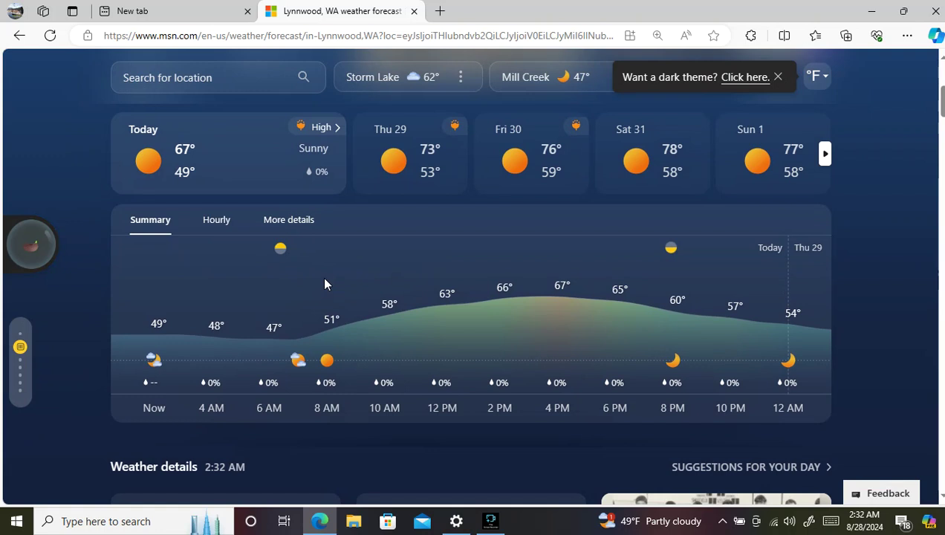
pyautogui.keyDown('ctrl'); pyautogui.scroll(4, 324, 284); pyautogui.keyUp('ctrl')
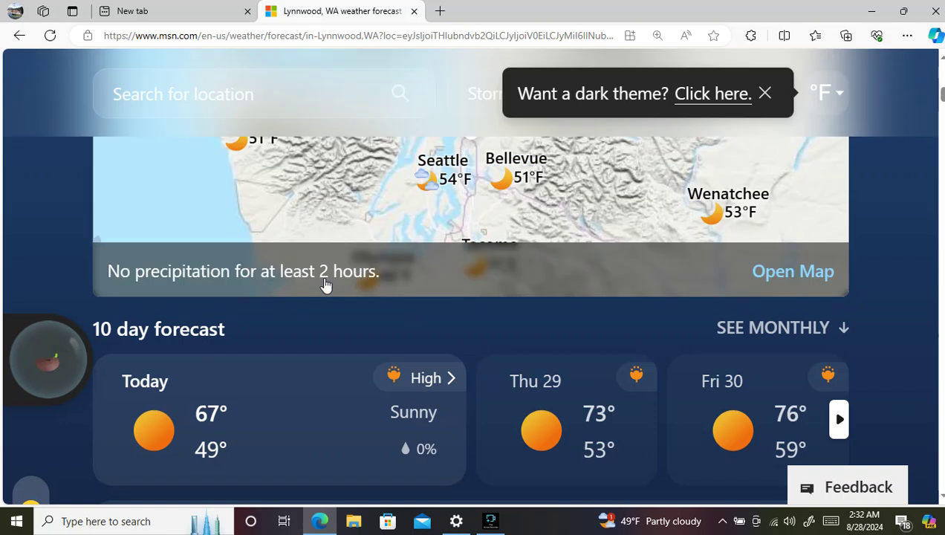
pyautogui.click(654, 42)
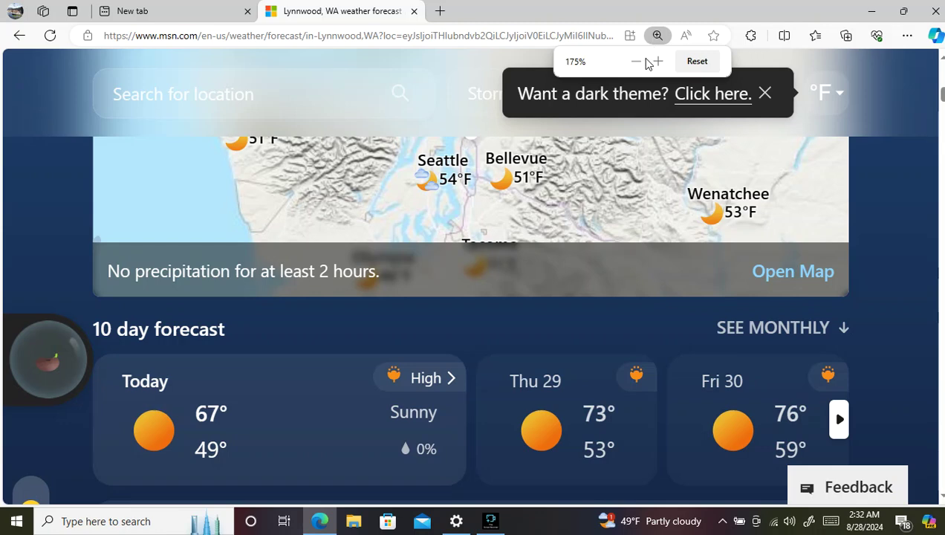
pyautogui.click(637, 62)
pyautogui.click(636, 62)
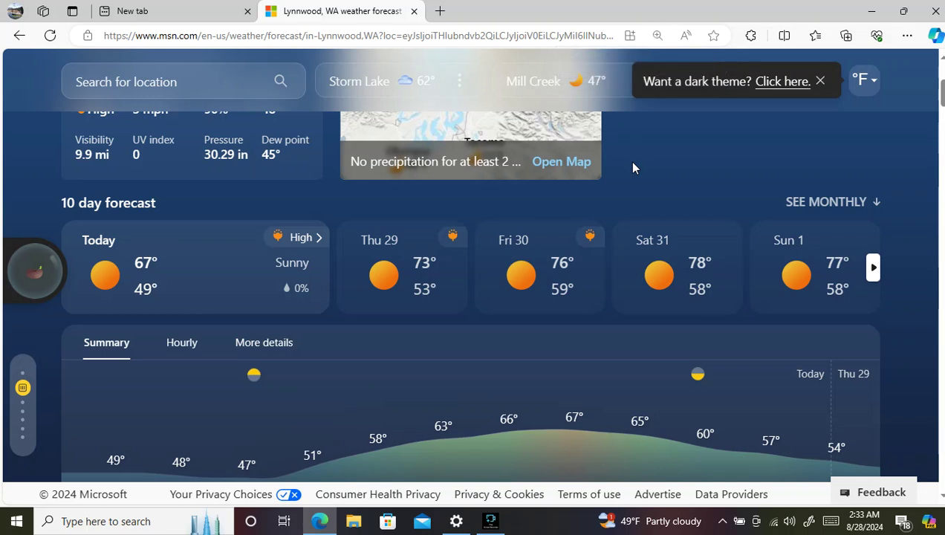
# - Read Lynnwood's weather details, from temperature and cloud cover through wind, humidity, air quality, pressure, sun and moon phase
pyautogui.scroll(-5, 632, 167)
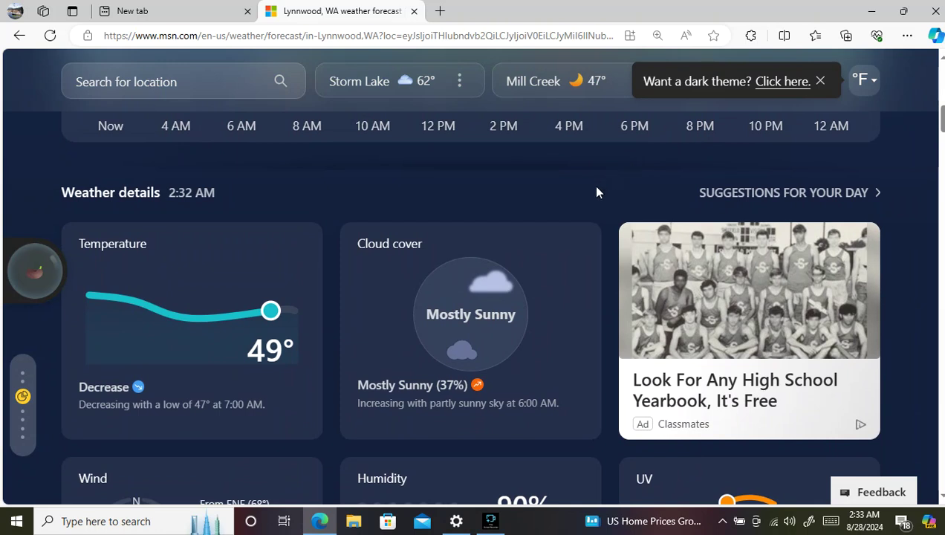
pyautogui.scroll(-4, 595, 192)
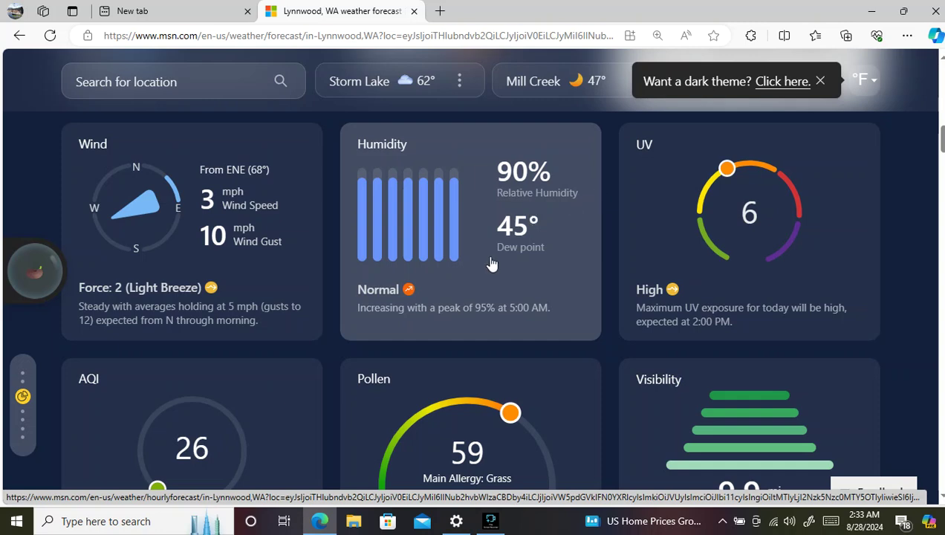
pyautogui.scroll(-5, 490, 263)
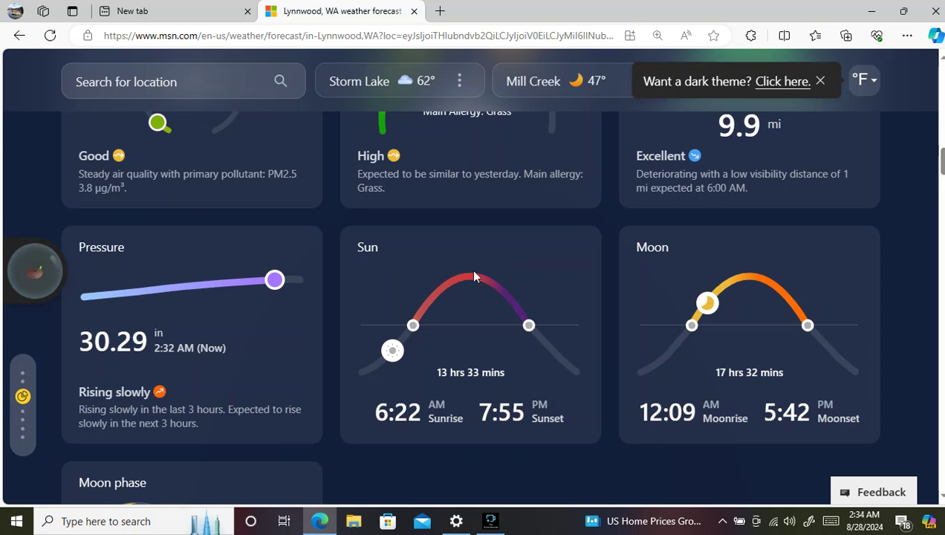
pyautogui.scroll(-5, 456, 287)
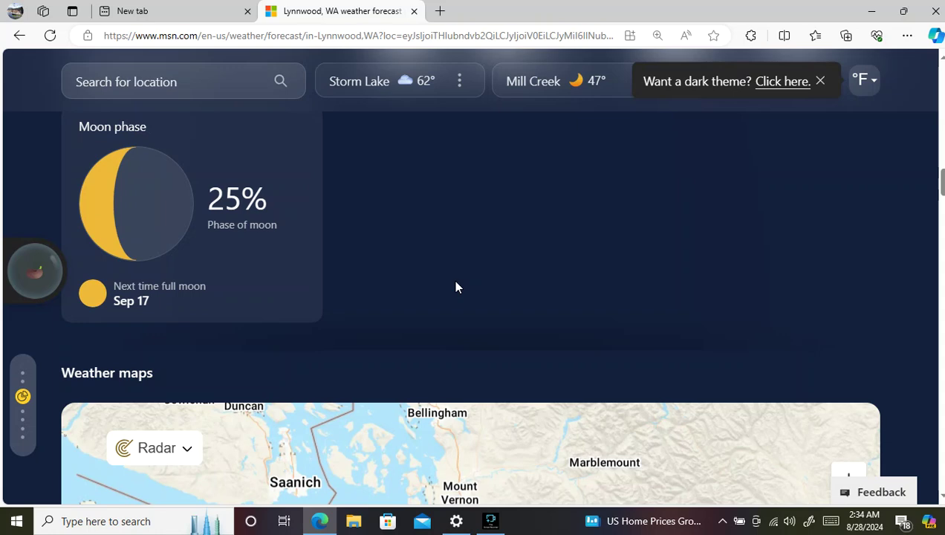
# - Play the radar weather map's 4-hour timeline and pause the animation
pyautogui.scroll(-5, 456, 287)
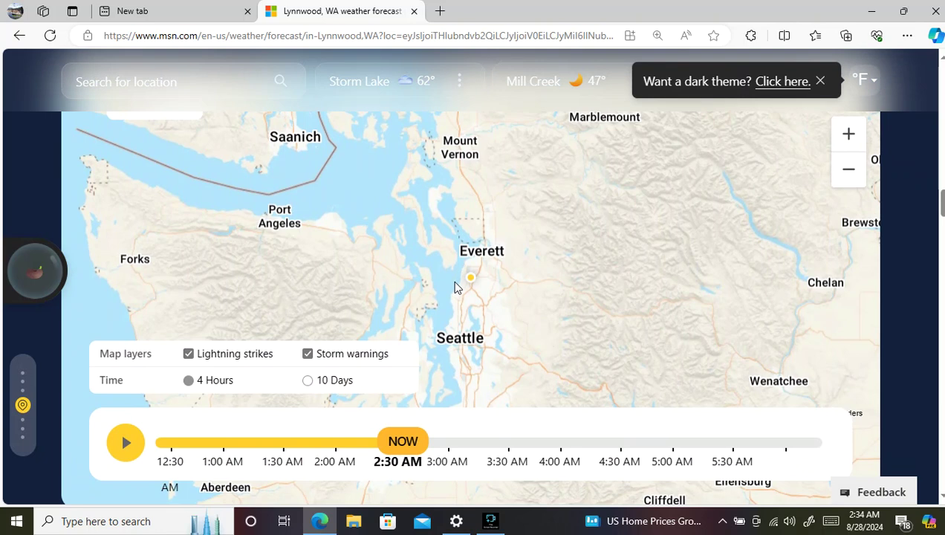
pyautogui.click(130, 433)
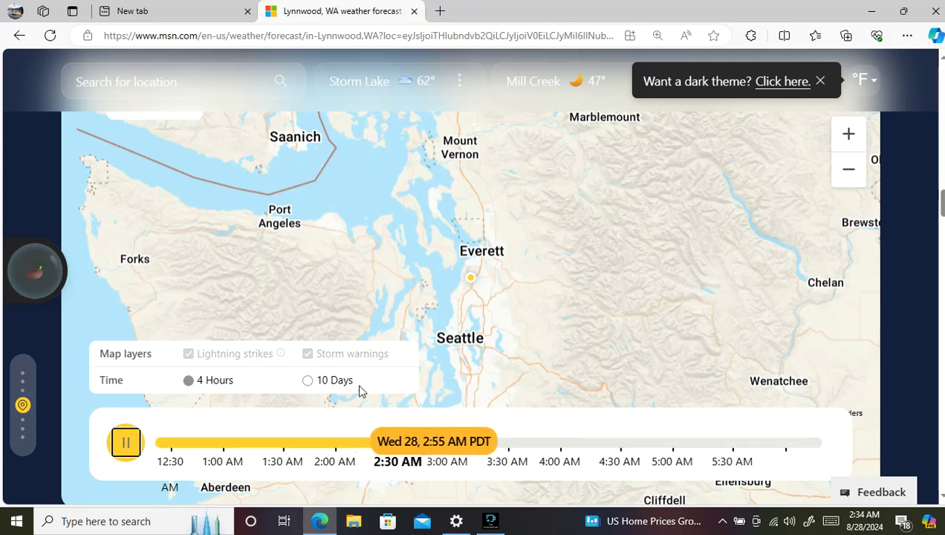
pyautogui.click(119, 444)
# - Examine the August calendar in the monthly forecast and the weather overview for the month
pyautogui.scroll(-1, 288, 397)
pyautogui.scroll(-5, 288, 398)
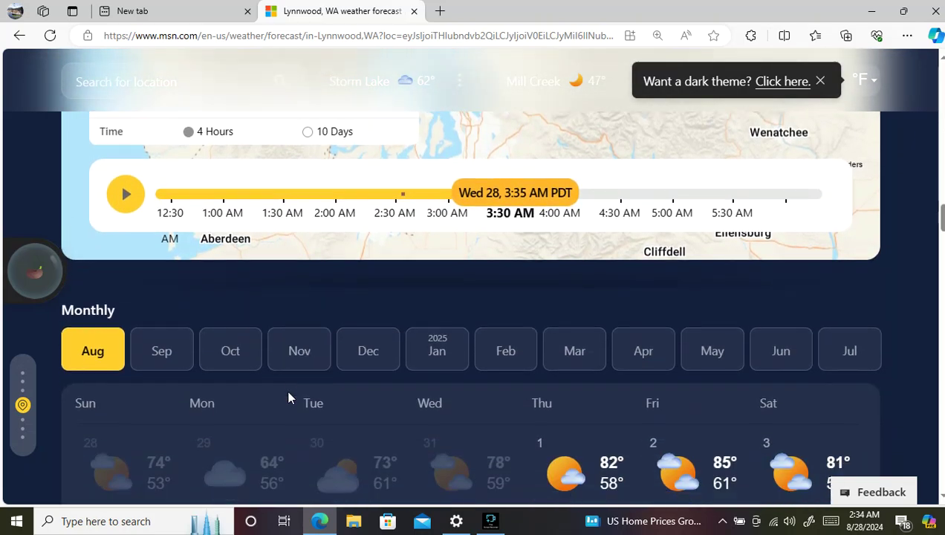
pyautogui.scroll(-1, 288, 397)
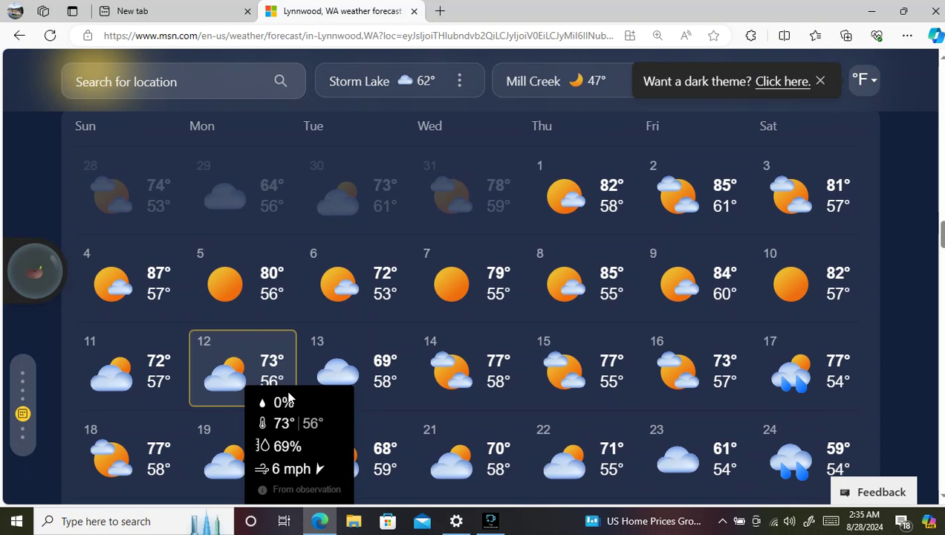
pyautogui.scroll(-4, 288, 397)
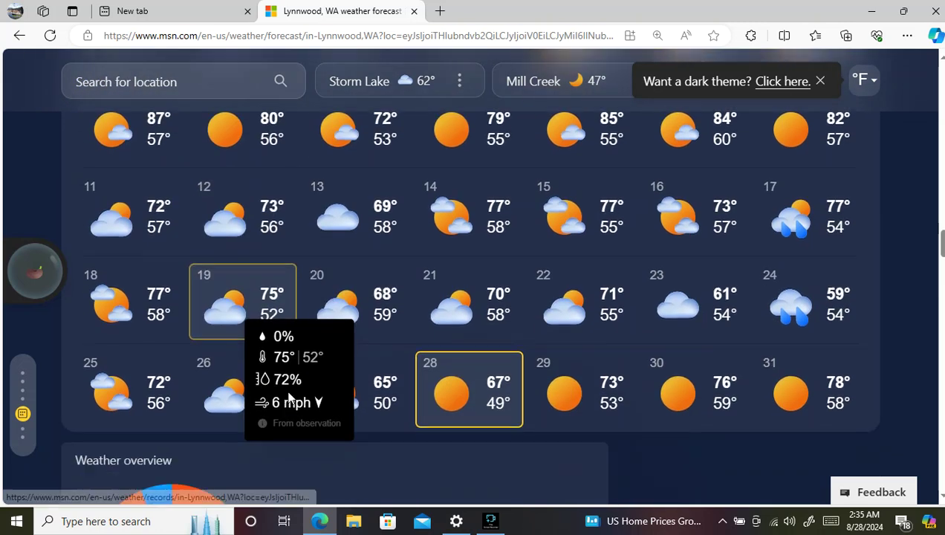
pyautogui.scroll(-1, 288, 397)
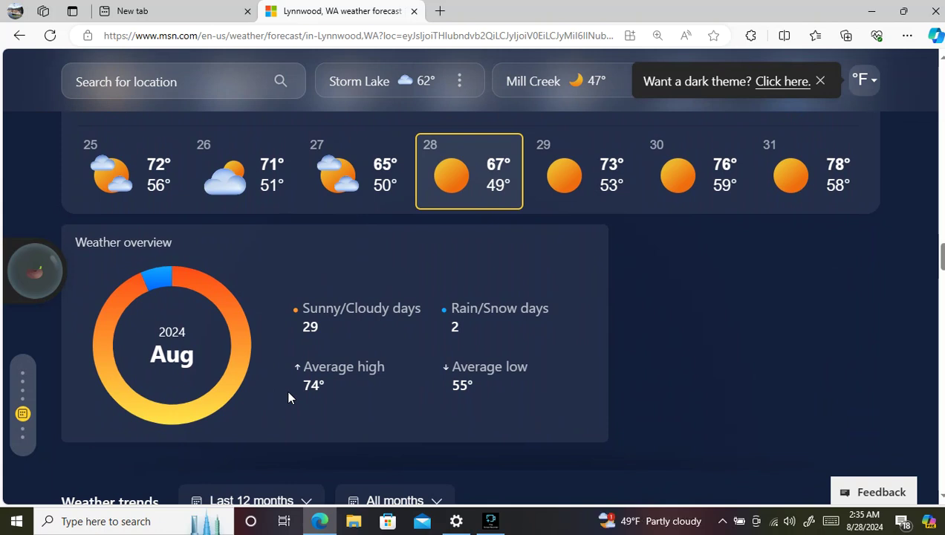
# - Examine the temperature trends chart for the last 12 months, its daily values, and the climate information and summary tables
pyautogui.scroll(-4, 288, 397)
pyautogui.scroll(-2, 289, 398)
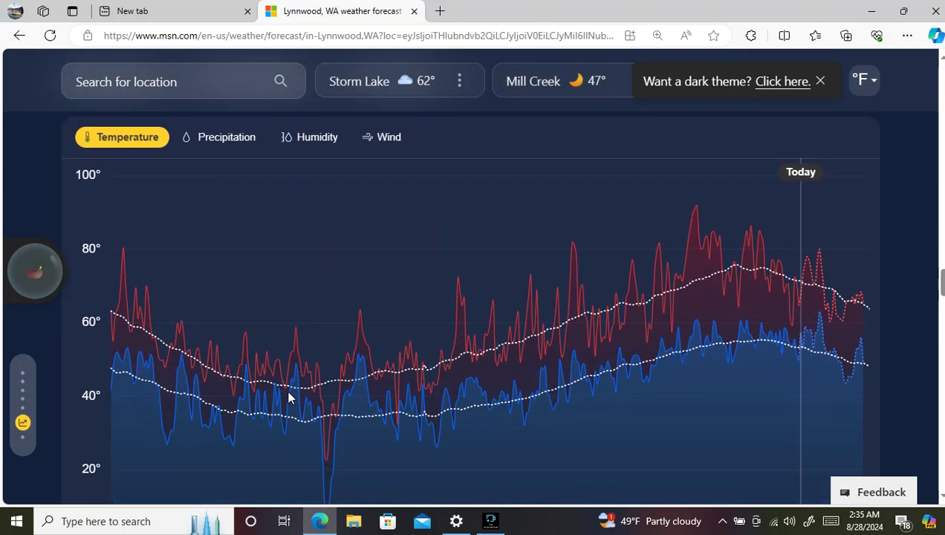
pyautogui.scroll(3, 288, 398)
pyautogui.scroll(-1, 288, 397)
pyautogui.scroll(-2, 288, 397)
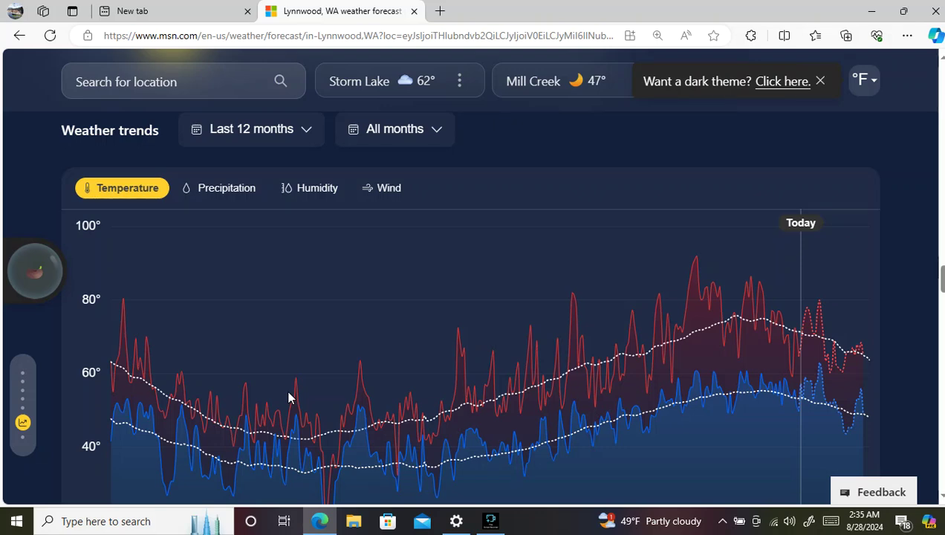
pyautogui.moveTo(311, 389)
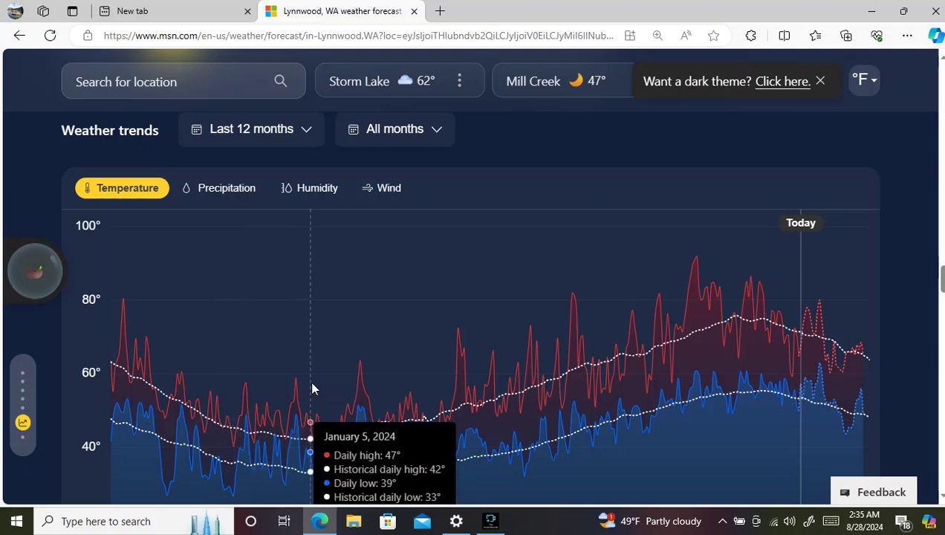
pyautogui.scroll(-2, 311, 388)
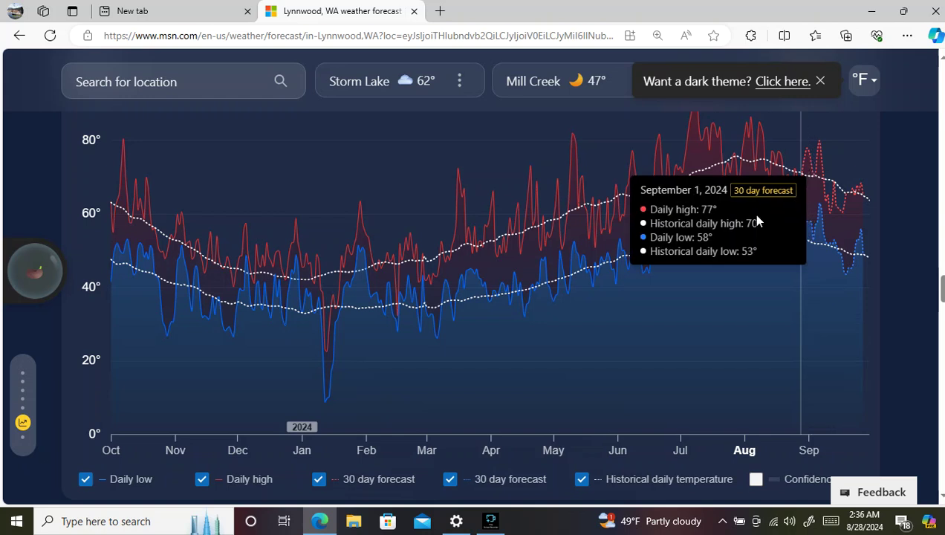
pyautogui.scroll(-1, 756, 216)
pyautogui.scroll(-3, 756, 217)
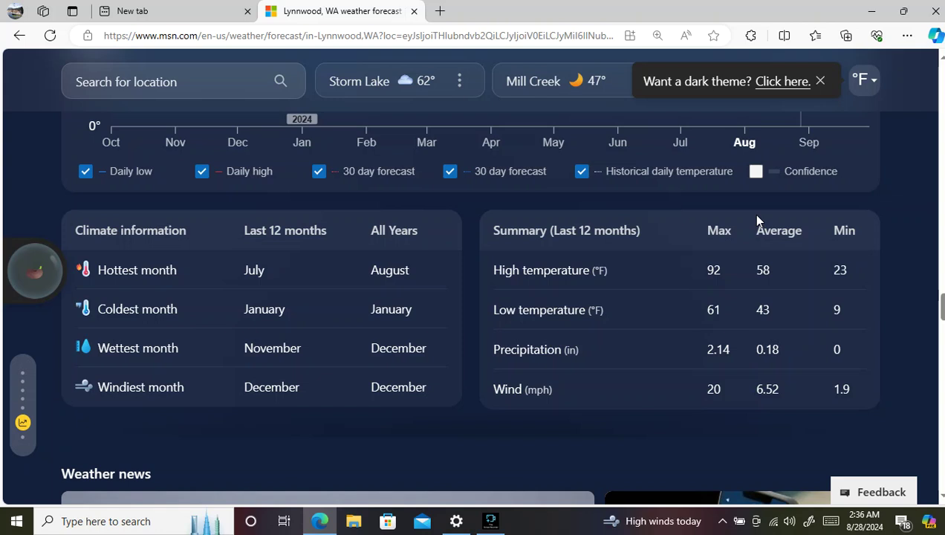
# - Browse the weather news headlines below the climate tables
pyautogui.scroll(-6, 756, 221)
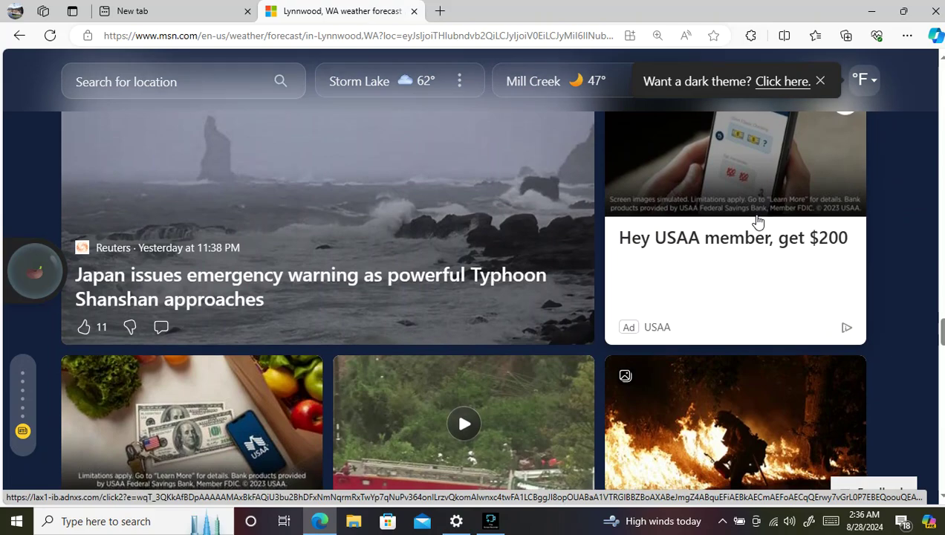
pyautogui.scroll(-3, 756, 221)
pyautogui.scroll(-3, 756, 221)
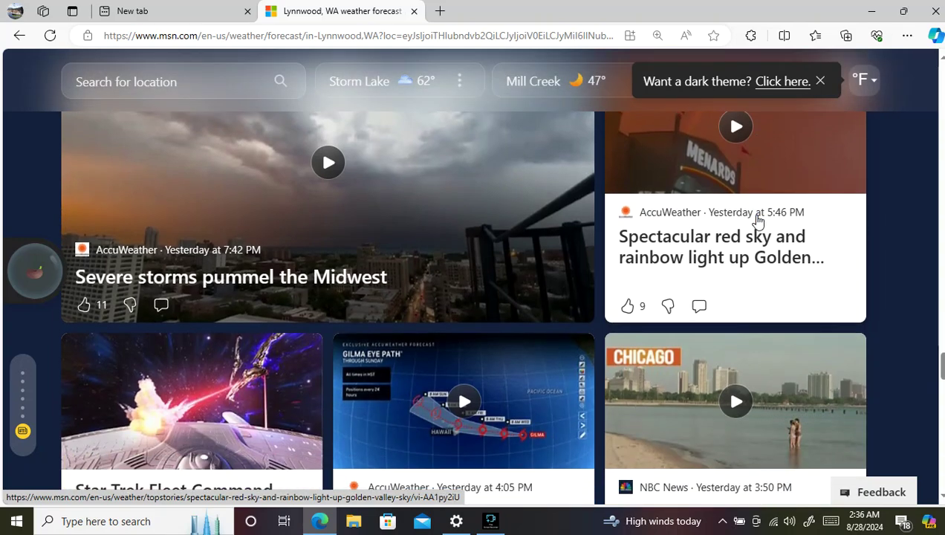
pyautogui.scroll(-5, 756, 221)
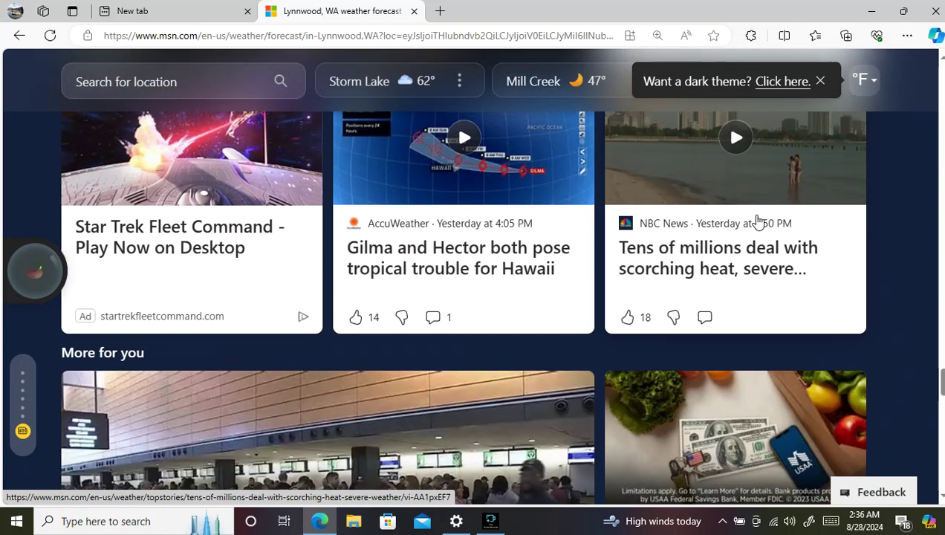
# - Skim the More for you news feed down to the end of the forecast page
pyautogui.scroll(-1, 756, 221)
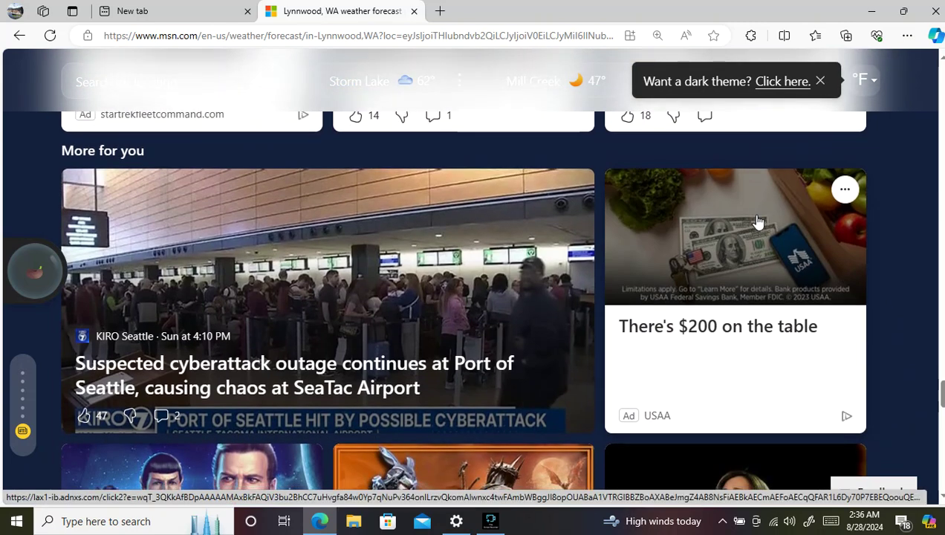
pyautogui.scroll(-4, 756, 221)
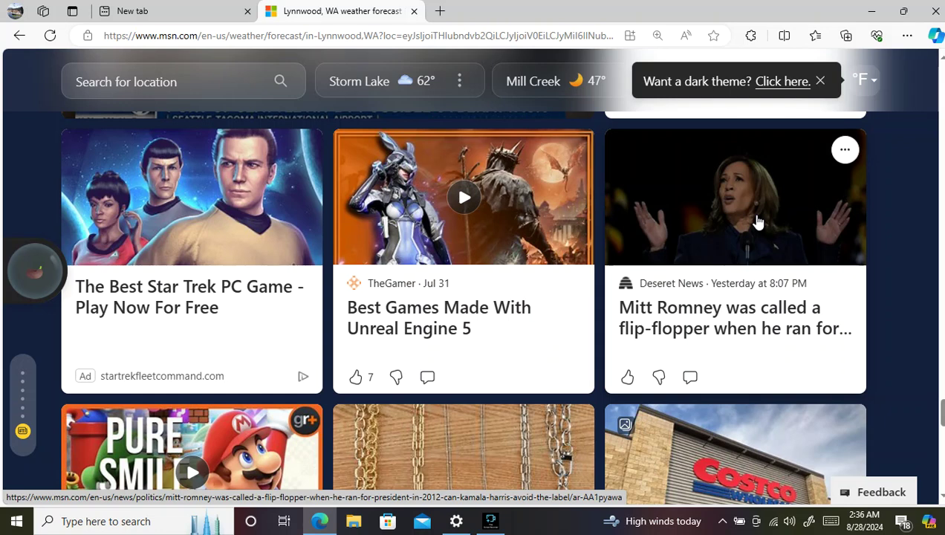
pyautogui.scroll(-3, 756, 221)
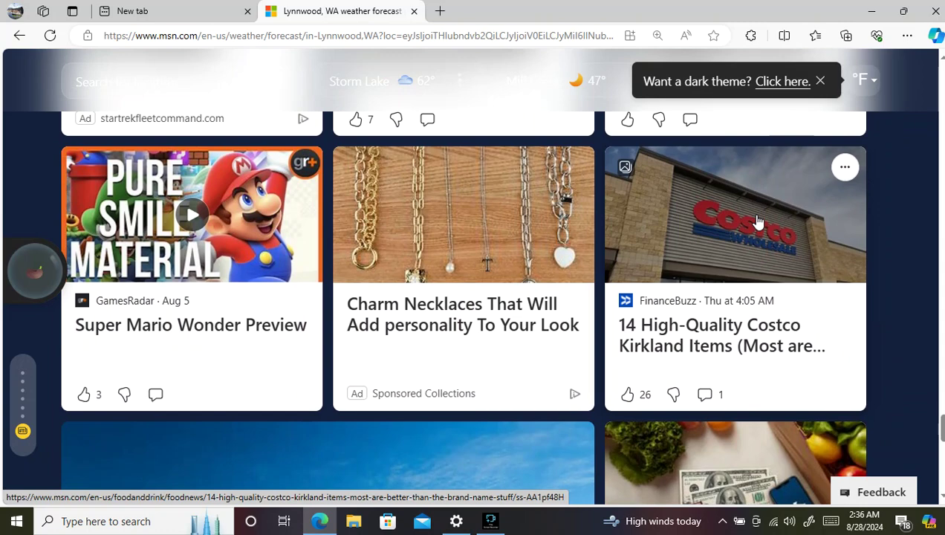
pyautogui.scroll(-4, 756, 220)
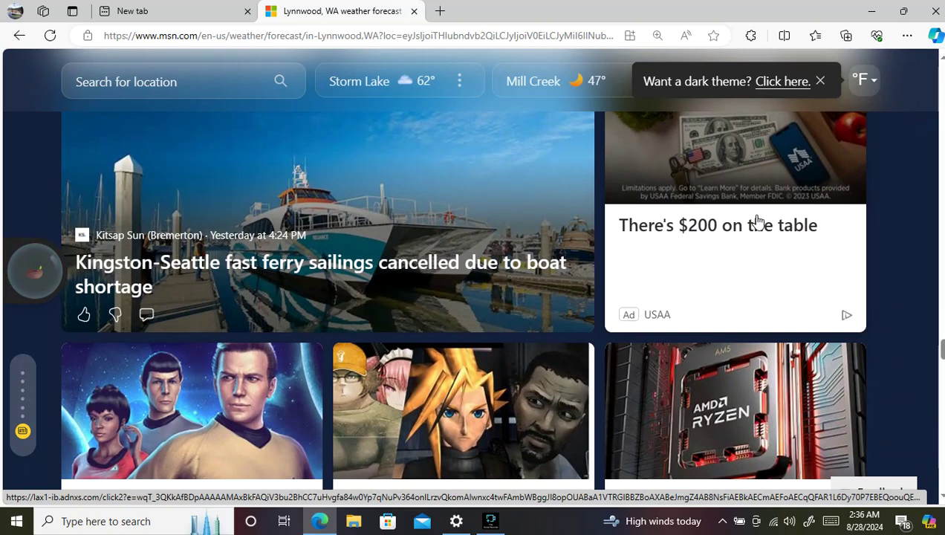
pyautogui.scroll(-5, 756, 220)
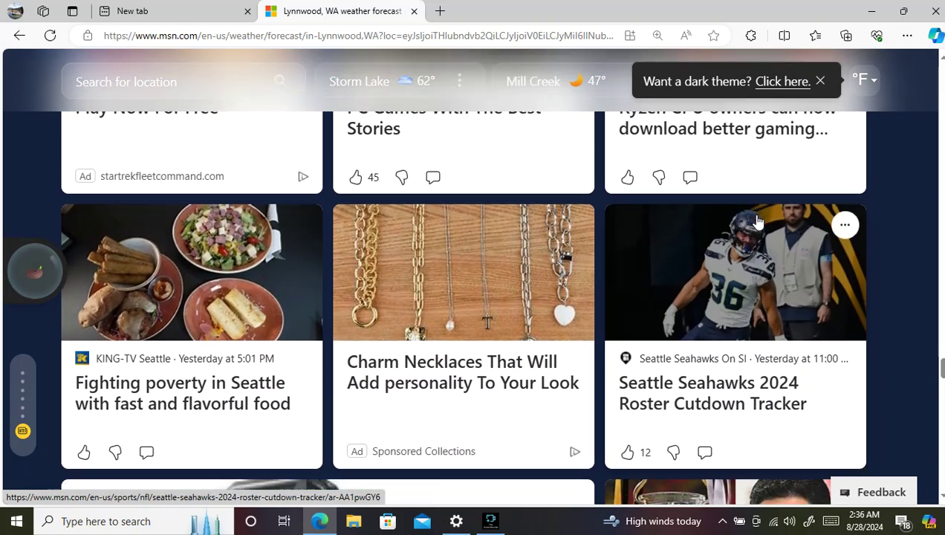
pyautogui.scroll(-3, 756, 221)
pyautogui.scroll(-3, 756, 221)
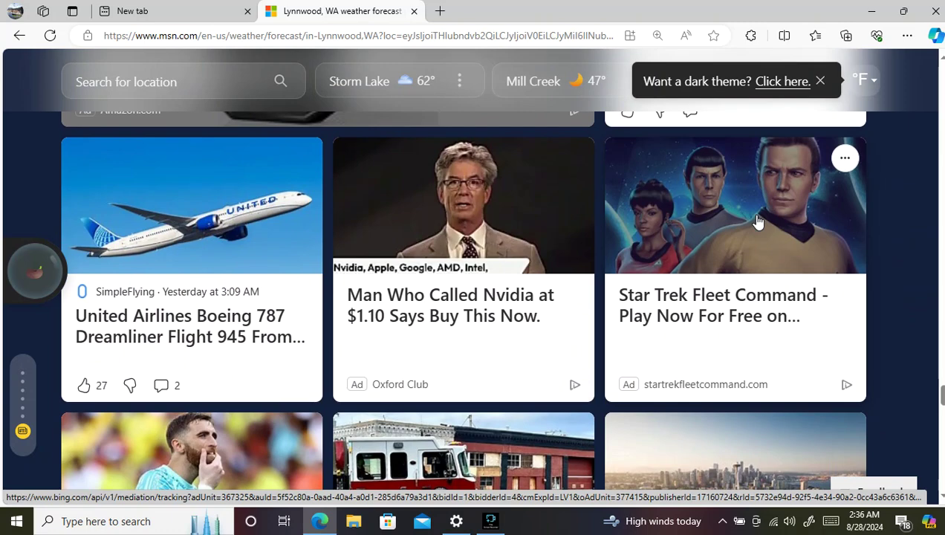
pyautogui.scroll(-3, 756, 220)
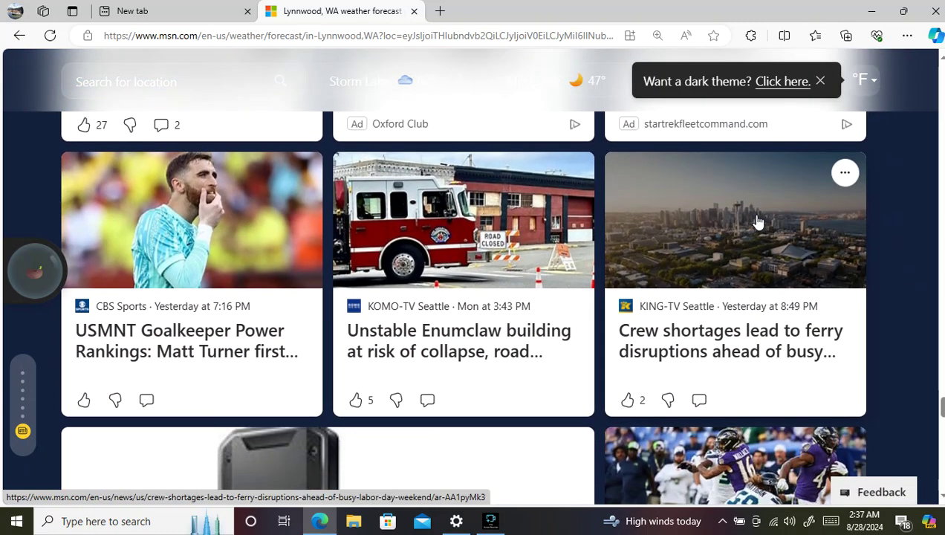
pyautogui.scroll(-5, 756, 221)
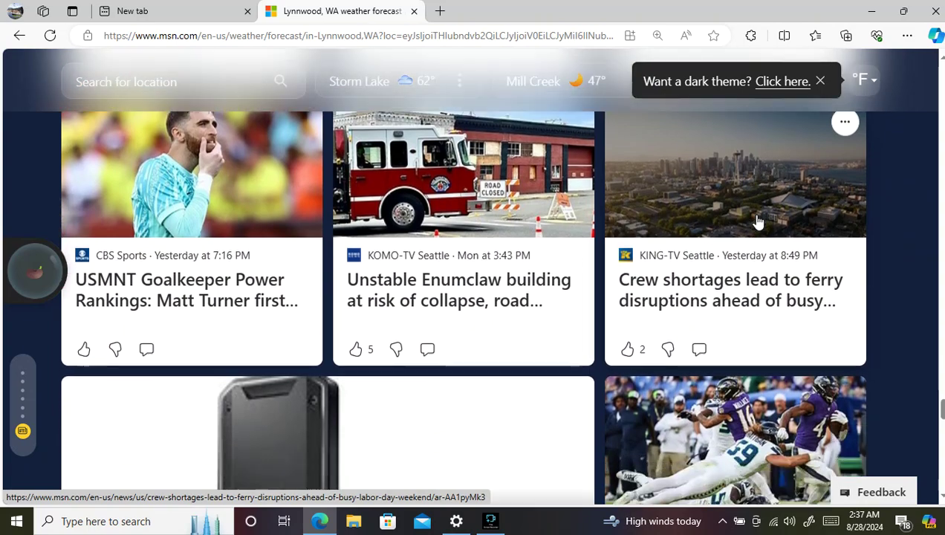
pyautogui.scroll(-3, 756, 221)
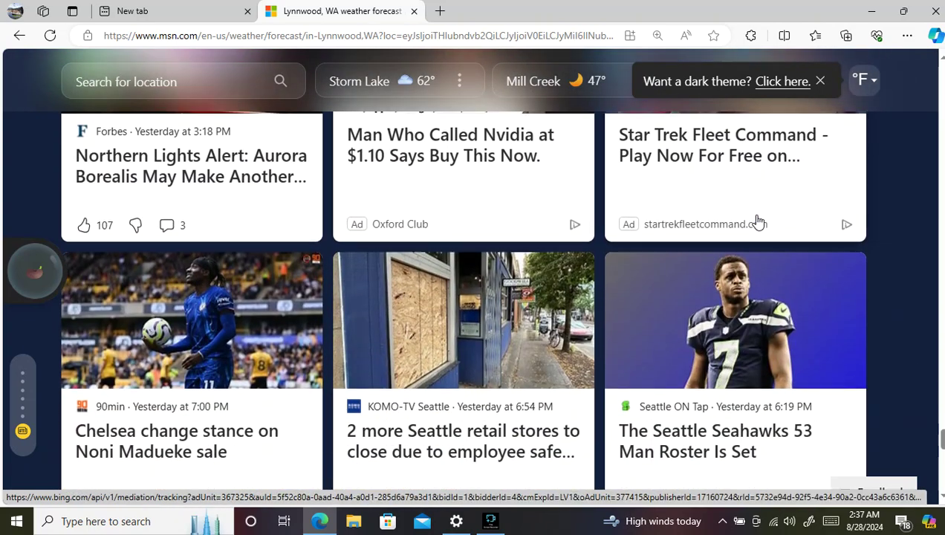
pyautogui.scroll(-3, 756, 221)
pyautogui.scroll(-4, 756, 220)
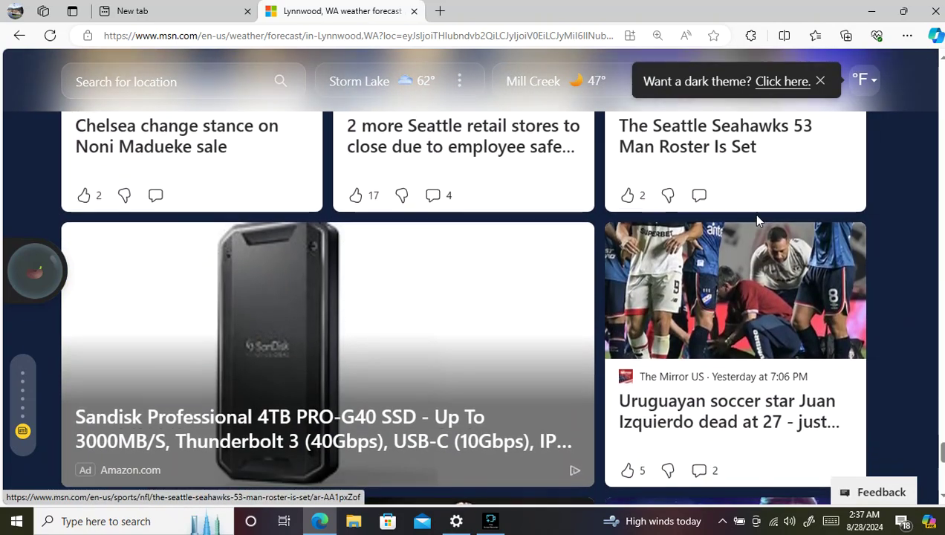
pyautogui.scroll(-3, 756, 221)
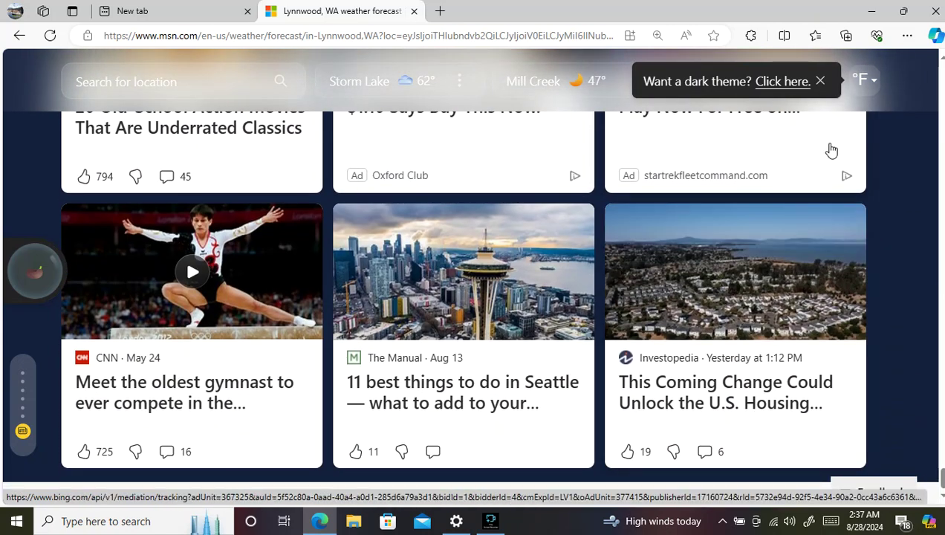
# - Close the browser and stop the ongoing recording in Fine Screen Recorder
pyautogui.click(935, 13)
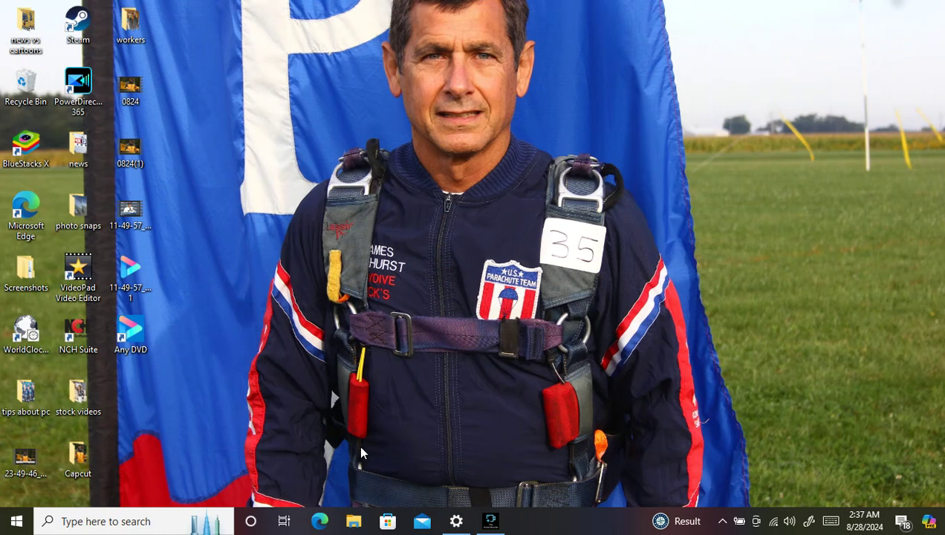
pyautogui.click(491, 522)
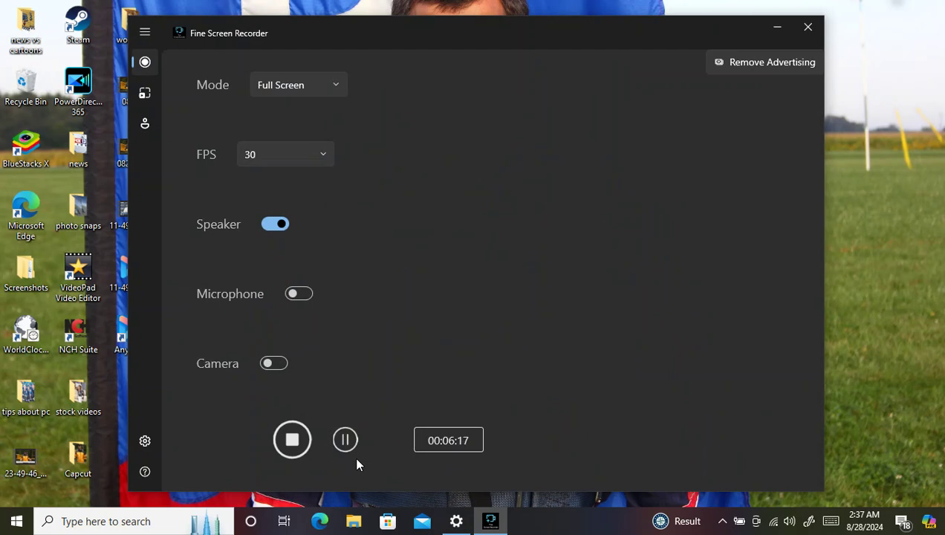
pyautogui.click(297, 440)
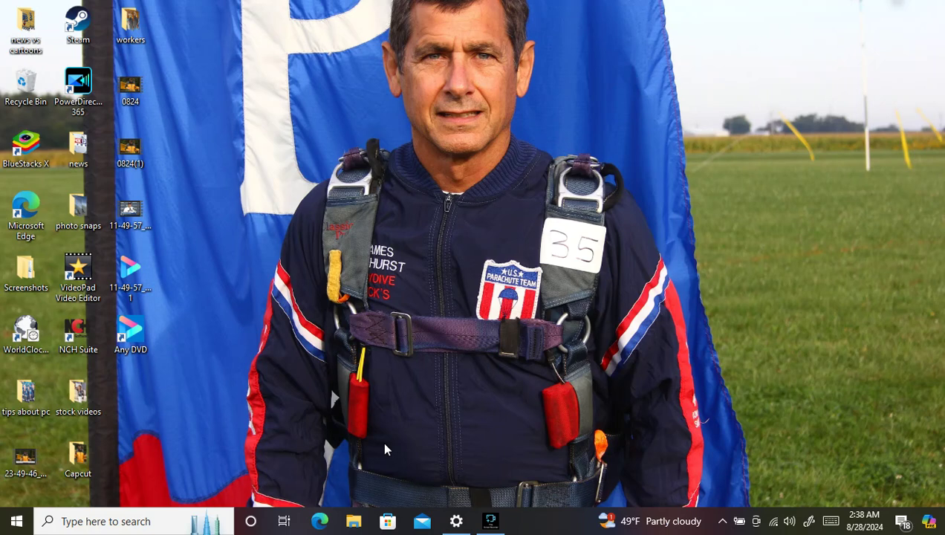
# - Check the Wi-Fi connection and the list of available wireless networks, and dismiss the list
pyautogui.click(773, 523)
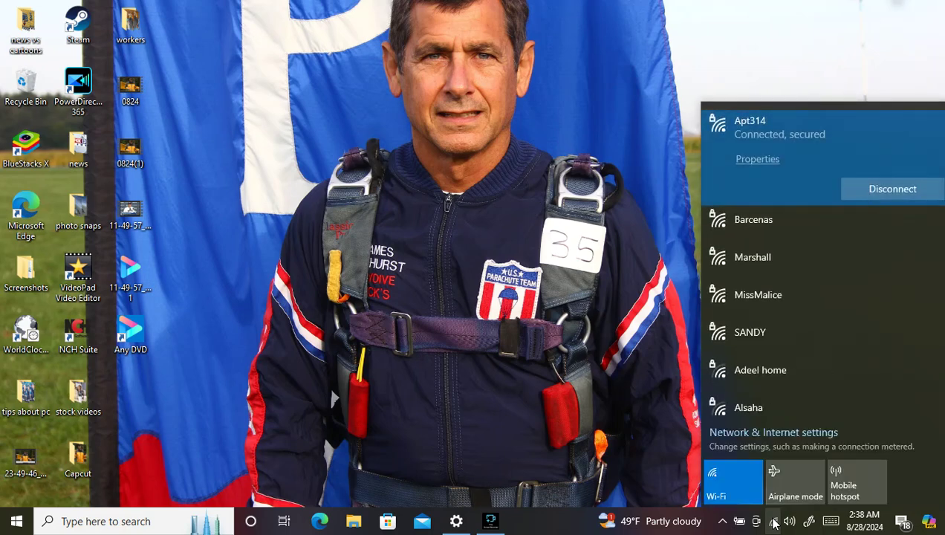
pyautogui.click(680, 482)
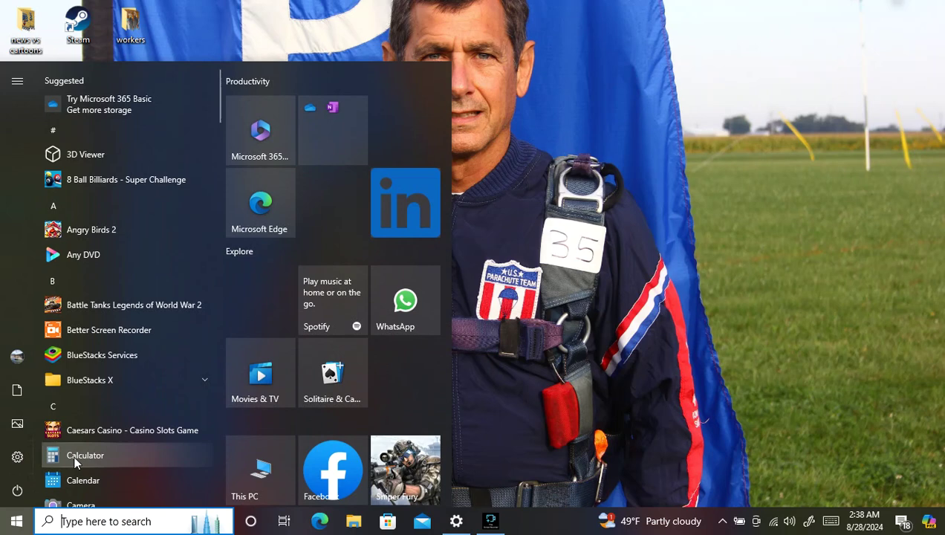
# - Look through the installed apps and open Microsoft Edge
pyautogui.scroll(-7, 74, 462)
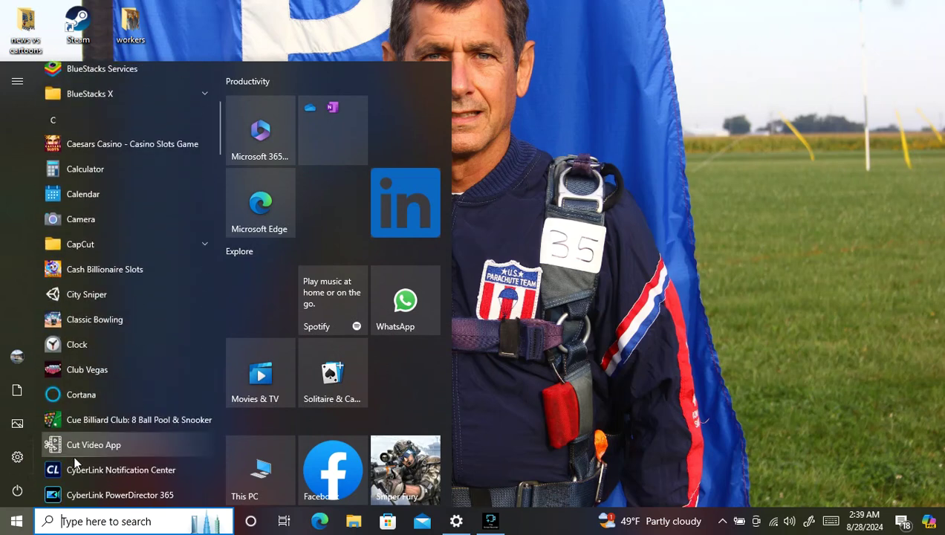
pyautogui.scroll(-8, 74, 462)
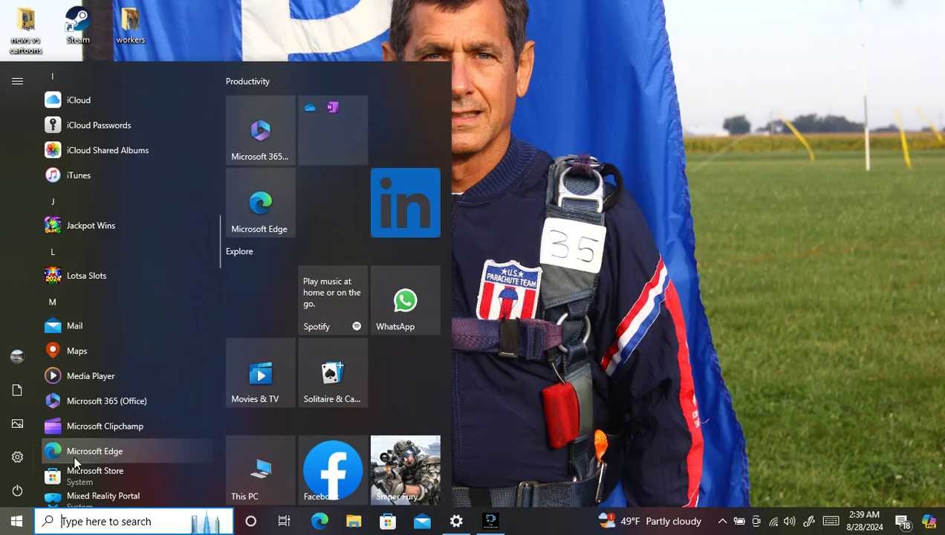
pyautogui.click(75, 456)
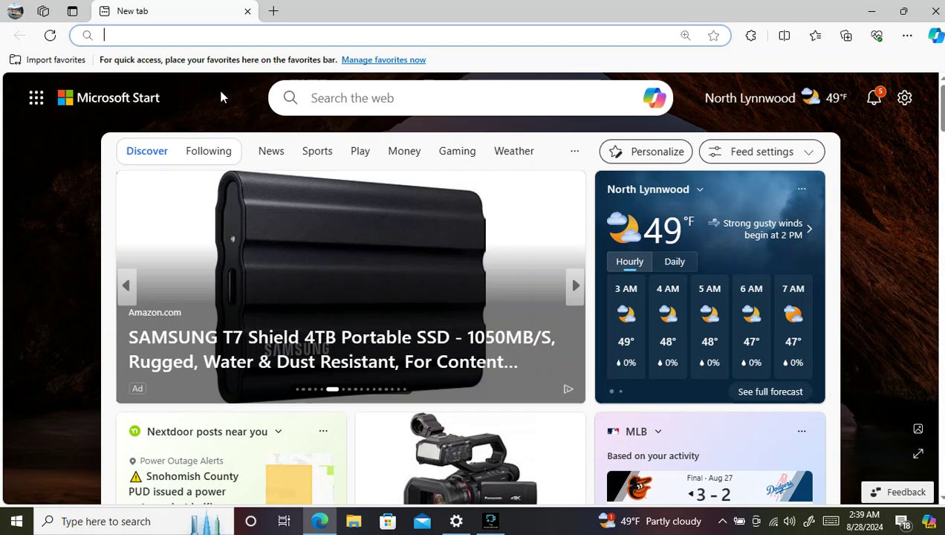
# - Search the web for "seattle columbia center" using the suggested query
pyautogui.write('seat')
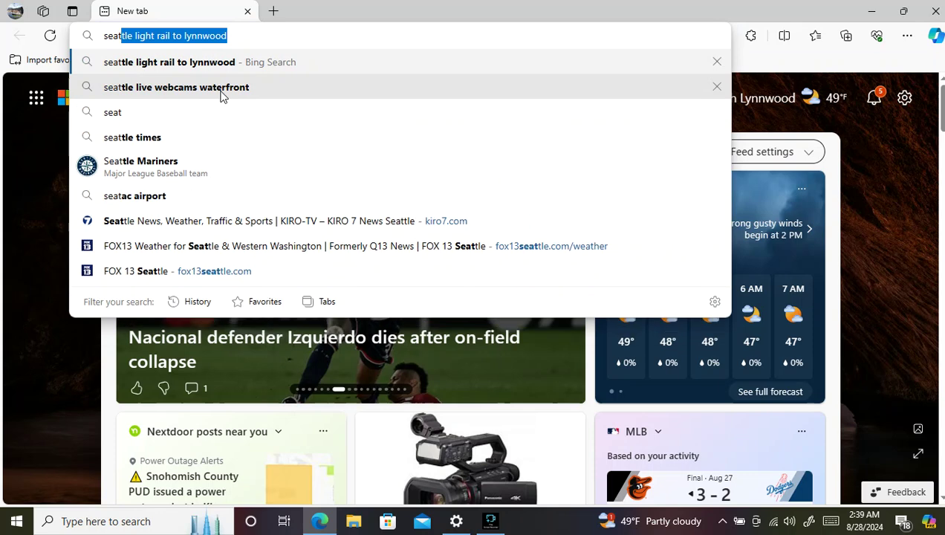
pyautogui.write('t')
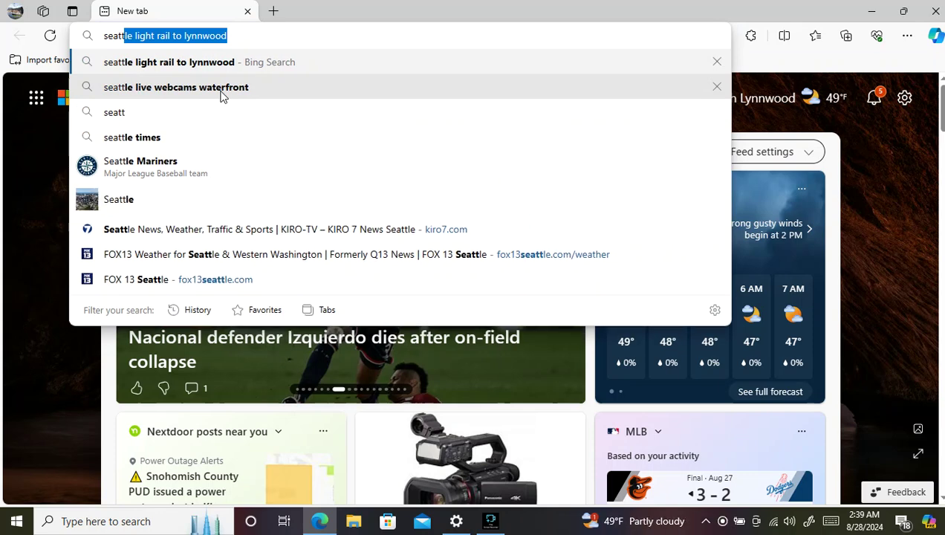
pyautogui.write('l')
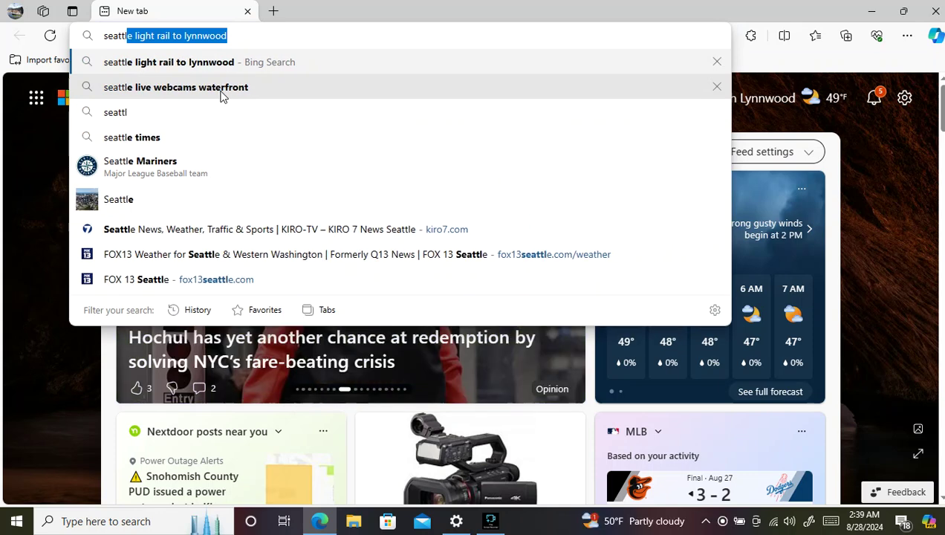
pyautogui.write('e ')
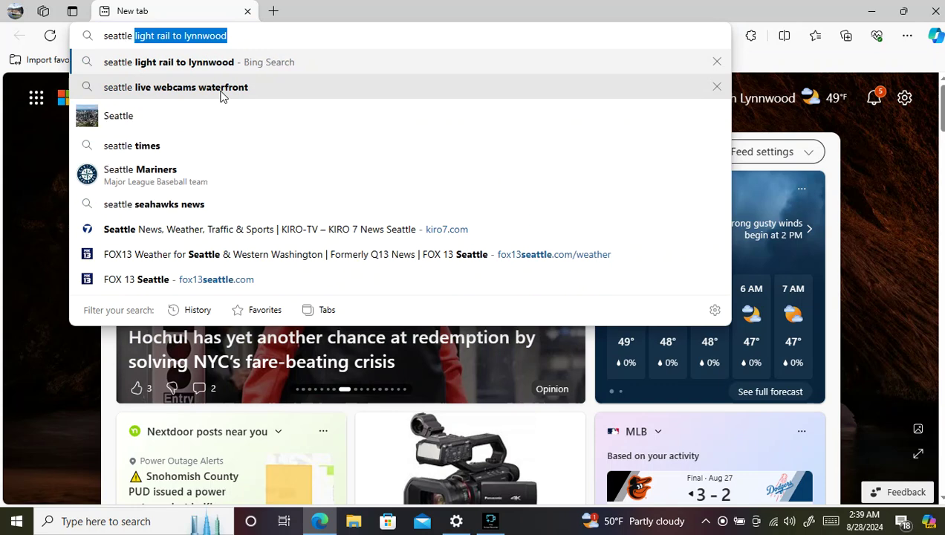
pyautogui.write('col')
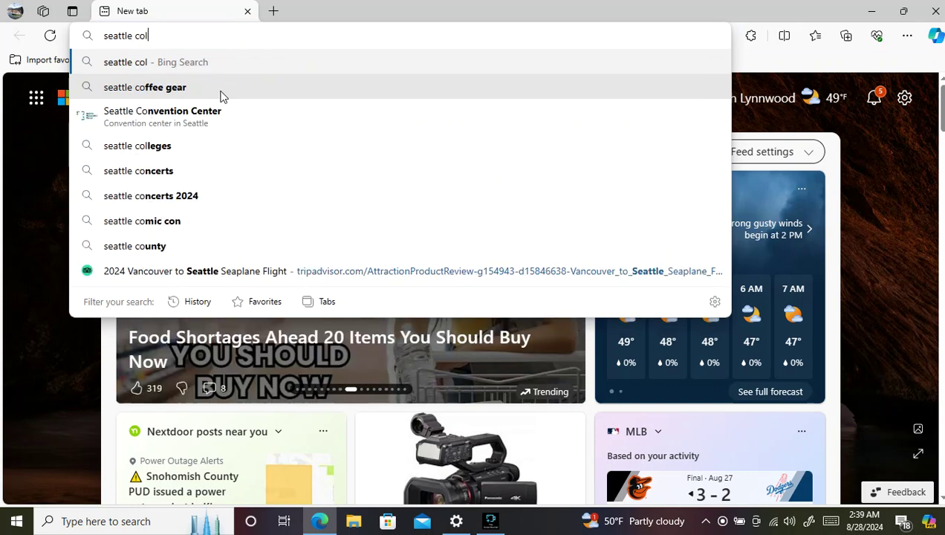
pyautogui.write('mom')
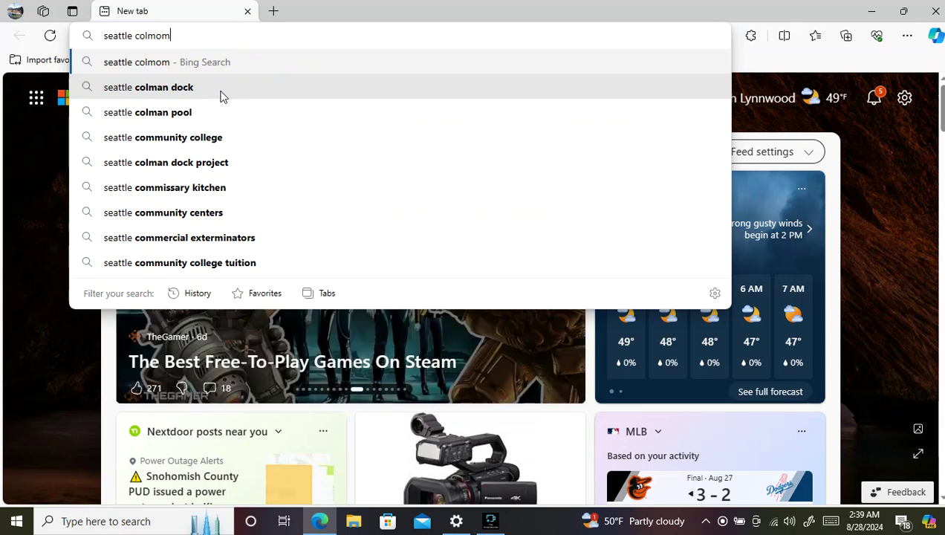
pyautogui.press('BackSpace')
pyautogui.press('BackSpace')
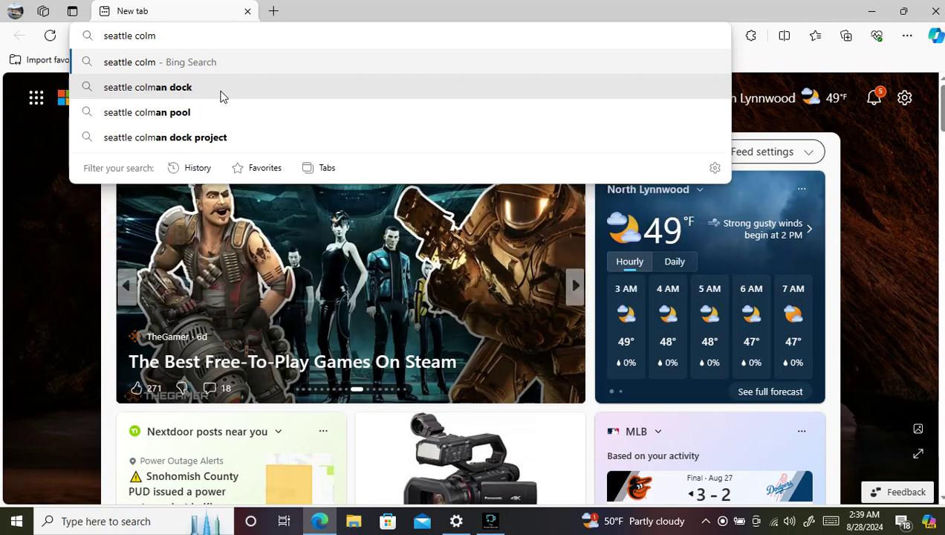
pyautogui.press('BackSpace')
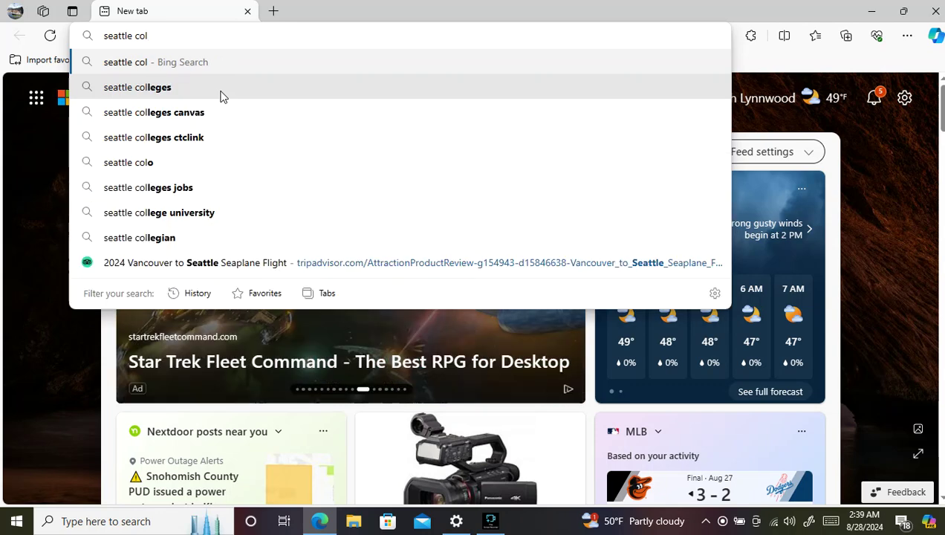
pyautogui.write('omb')
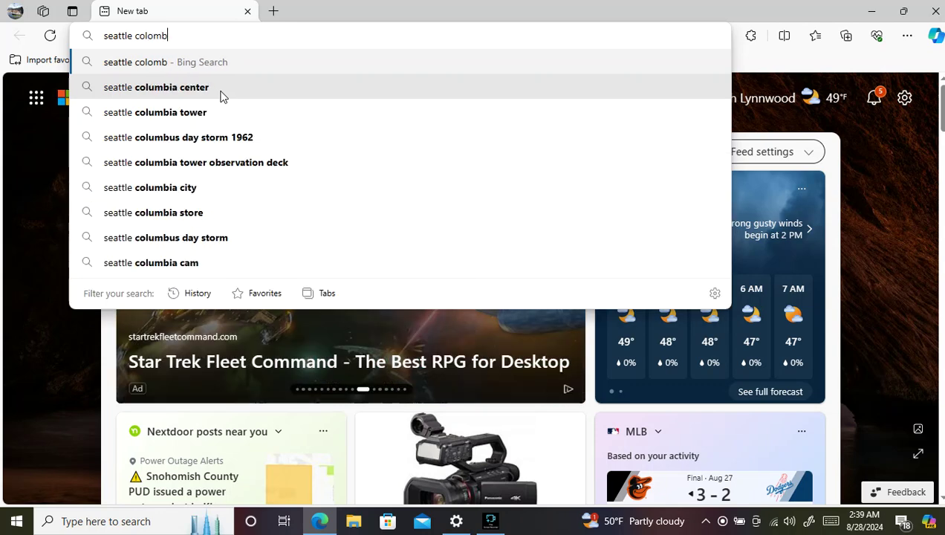
pyautogui.click(221, 91)
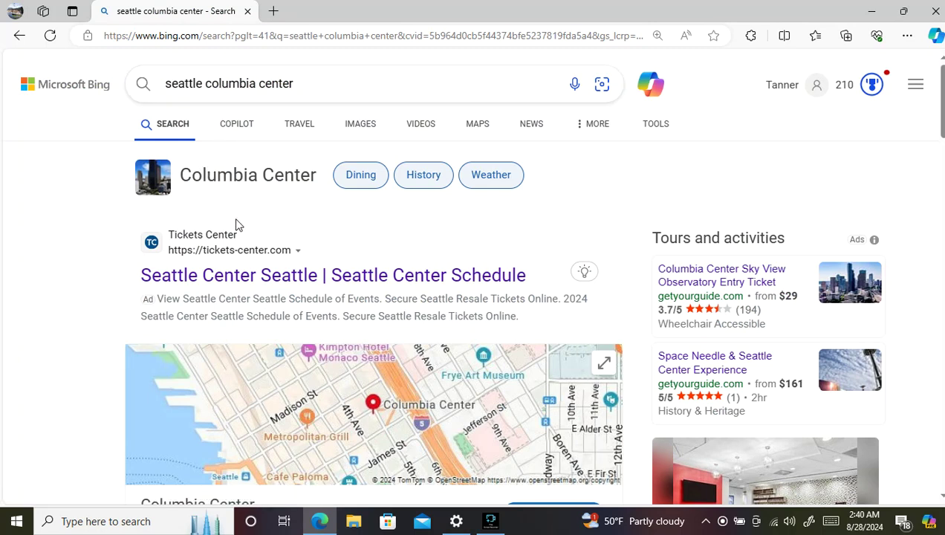
# - Open the Seattle Center Schedule result from Tickets Center and look through its list of events
pyautogui.click(267, 280)
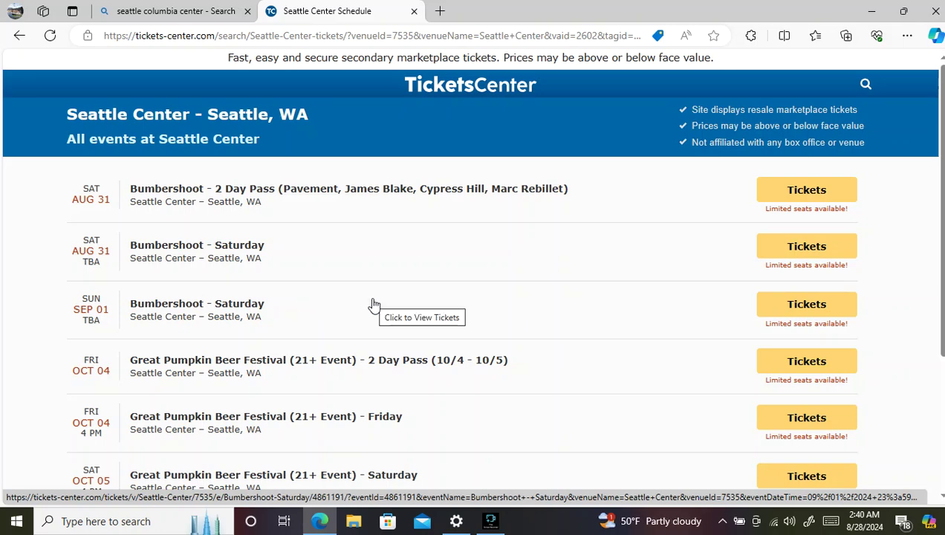
pyautogui.scroll(-5, 373, 304)
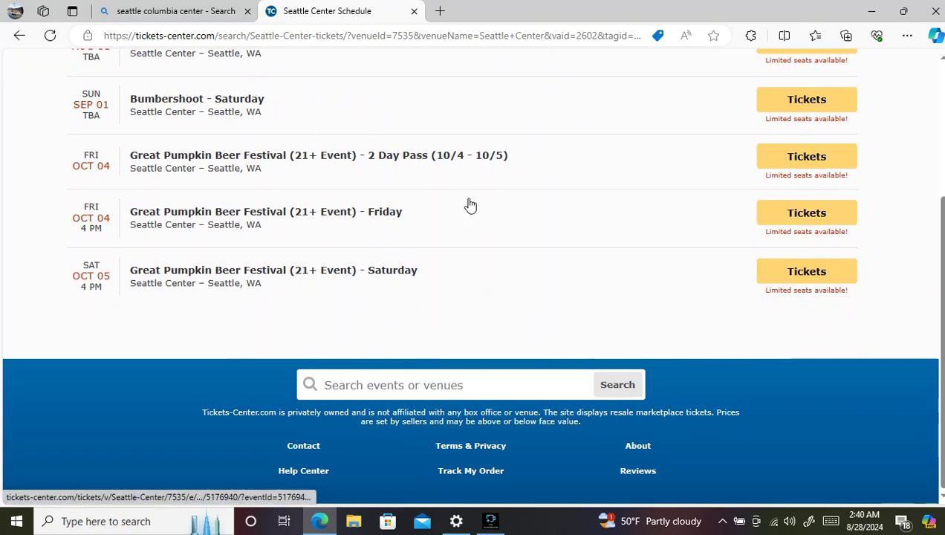
pyautogui.scroll(3, 565, 186)
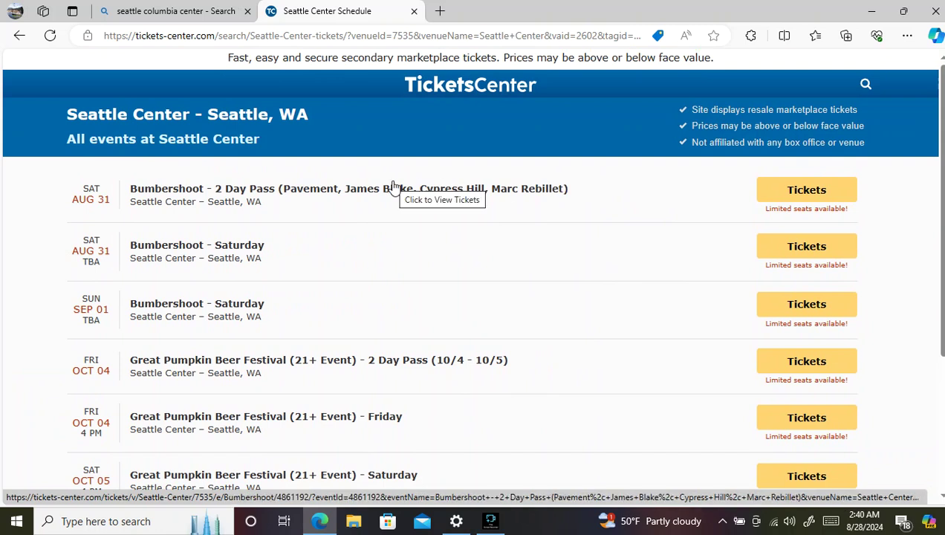
# - Search the web for "columbia tower observatory" using the suggested query
pyautogui.click(320, 35)
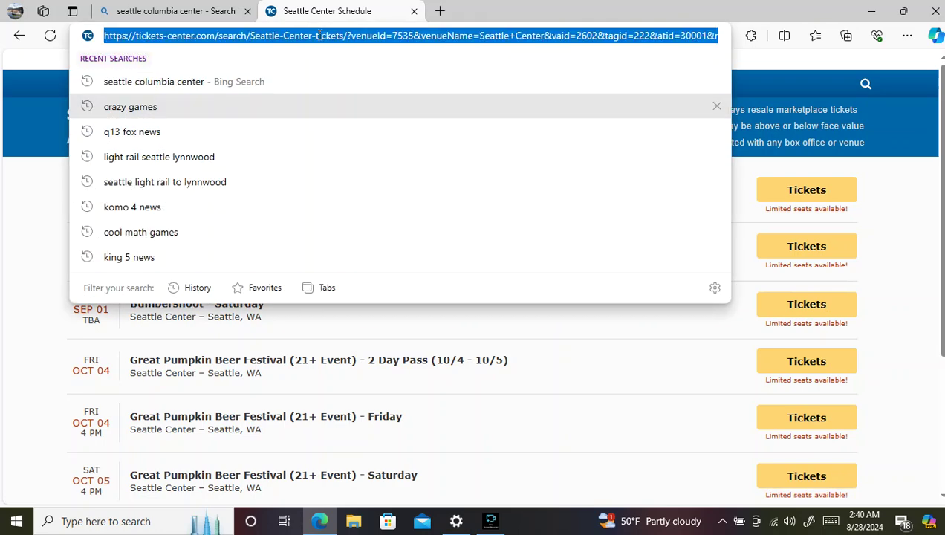
pyautogui.write('col')
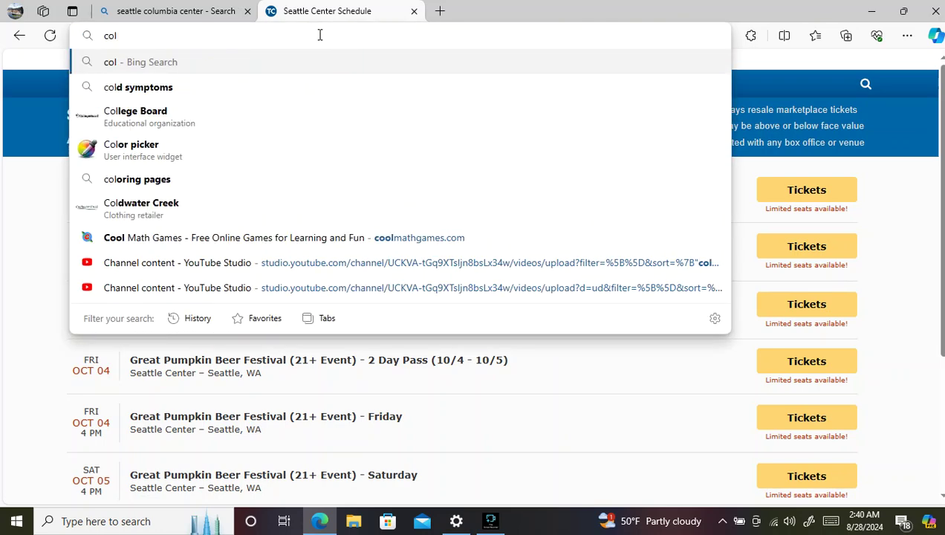
pyautogui.write('omb')
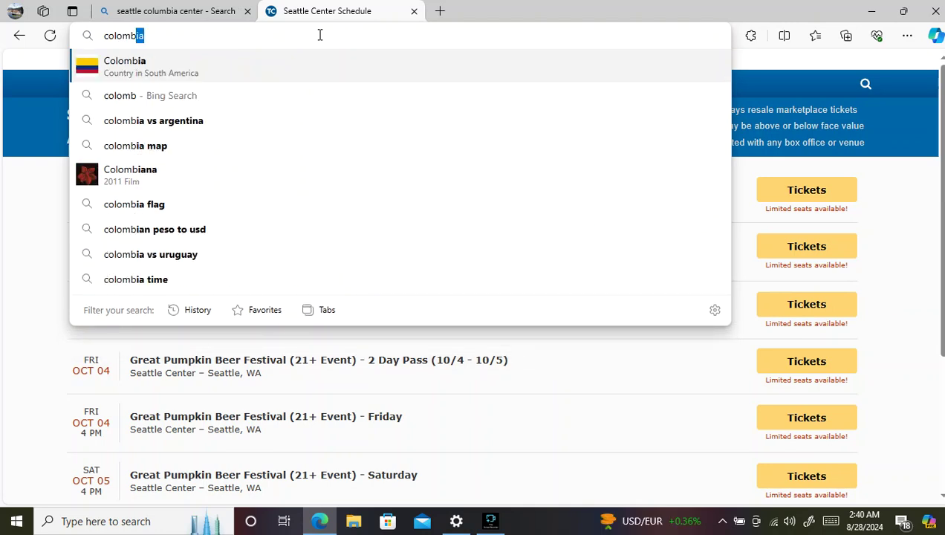
pyautogui.write('ia ')
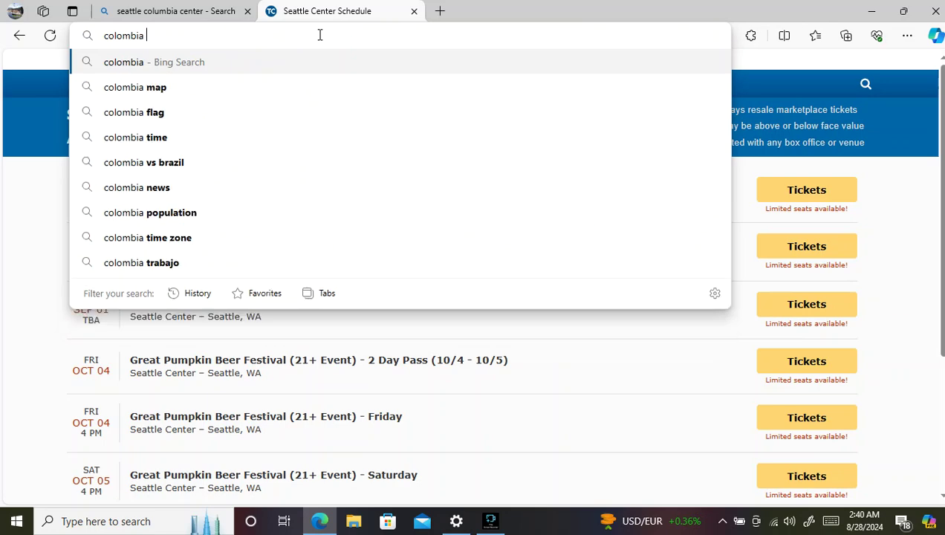
pyautogui.write('tower')
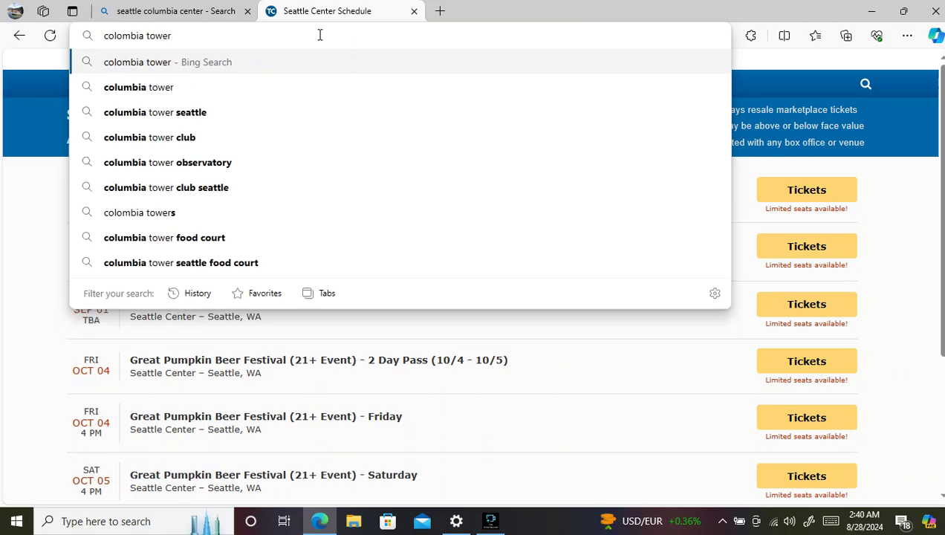
pyautogui.click(303, 161)
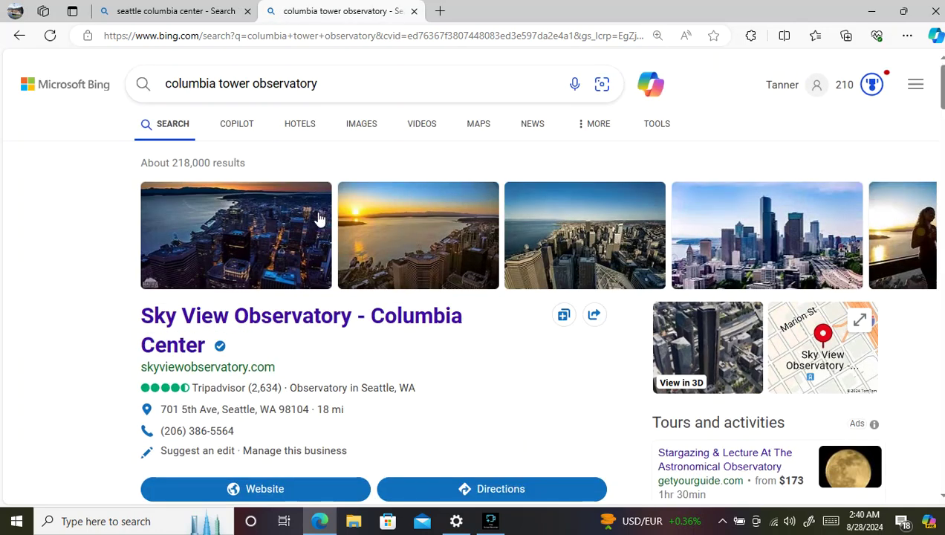
# - Open the Sky View Observatory tickets page from the search results, closing the blank advertising page
pyautogui.click(322, 487)
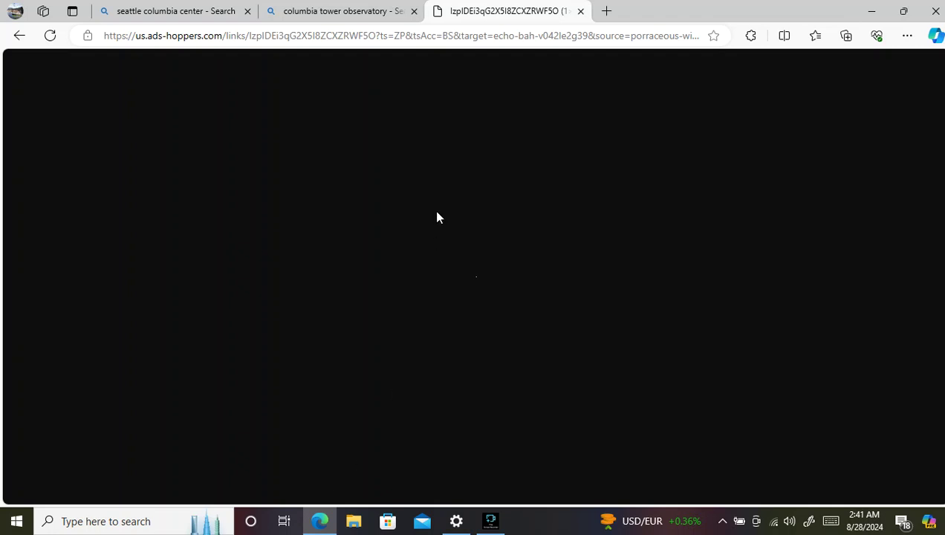
pyautogui.click(580, 11)
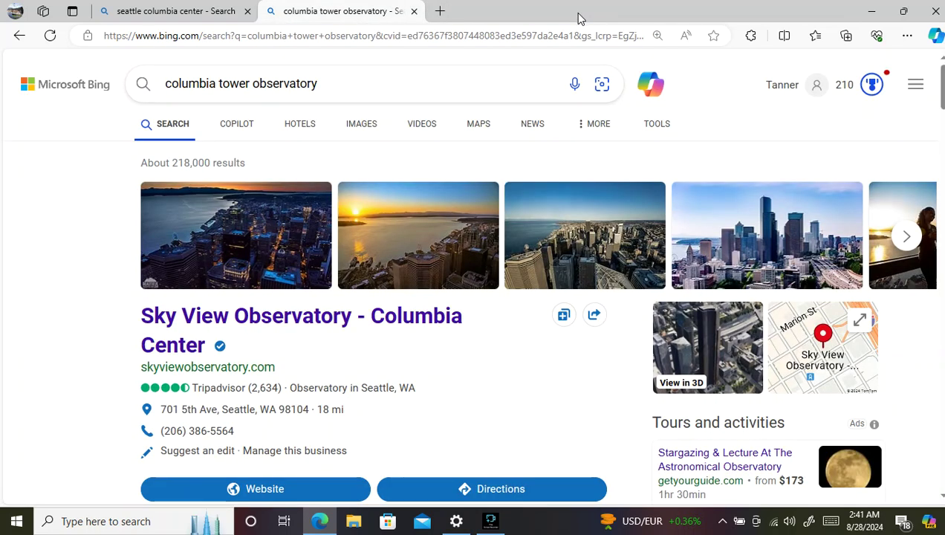
pyautogui.scroll(-2, 392, 312)
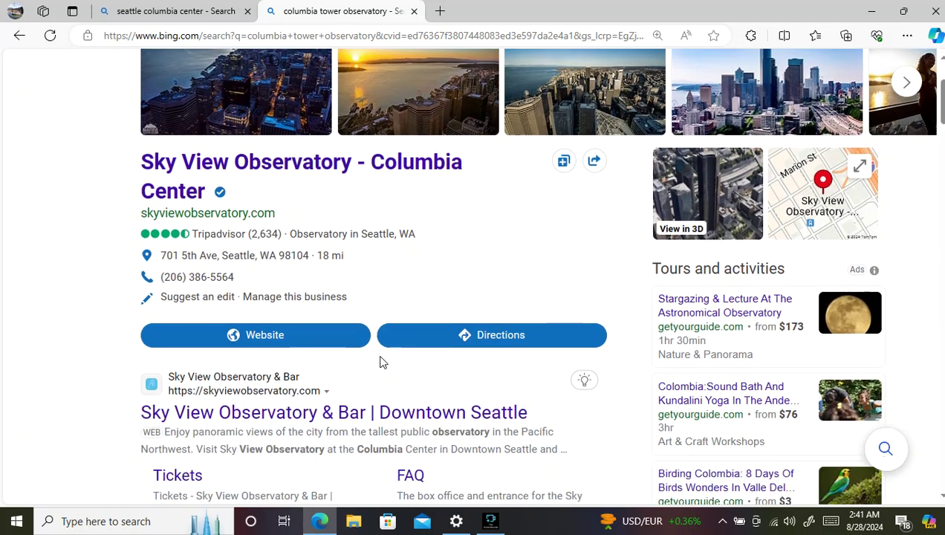
pyautogui.click(190, 476)
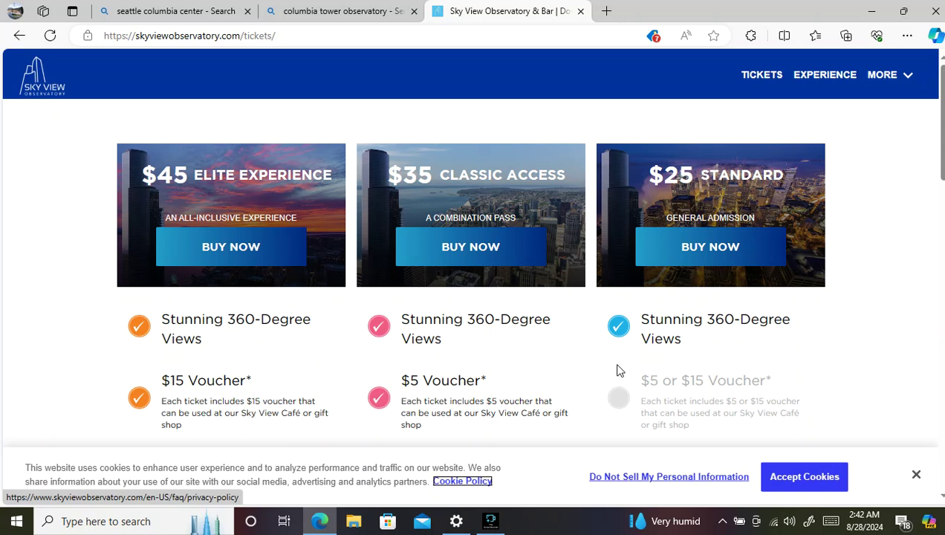
# - Choose the $25 Standard general admission with two Adult (14+) tickets and proceed to the date selection
pyautogui.click(698, 253)
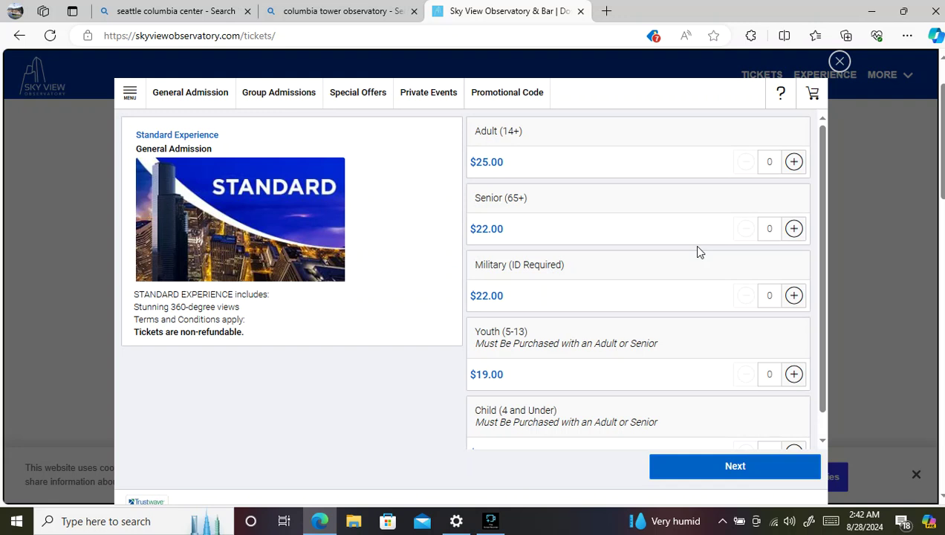
pyautogui.click(793, 162)
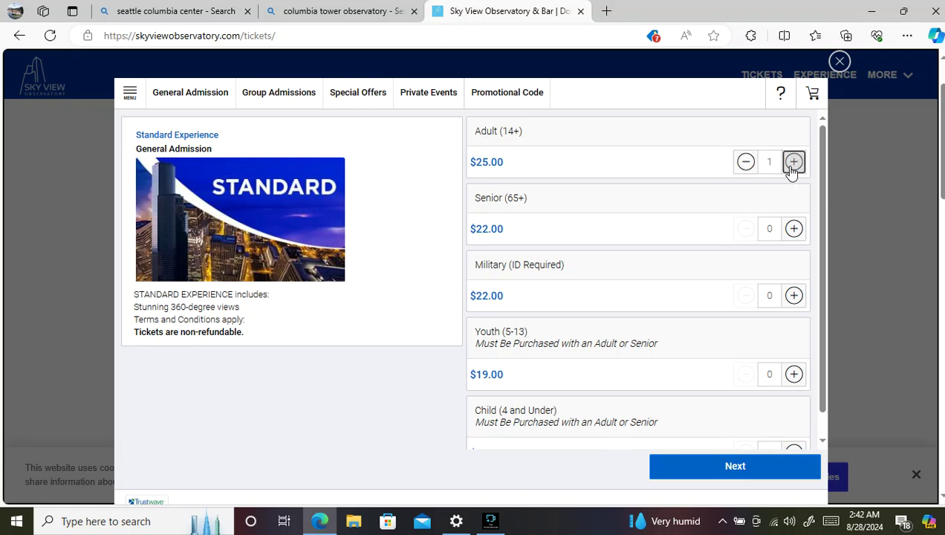
pyautogui.click(793, 162)
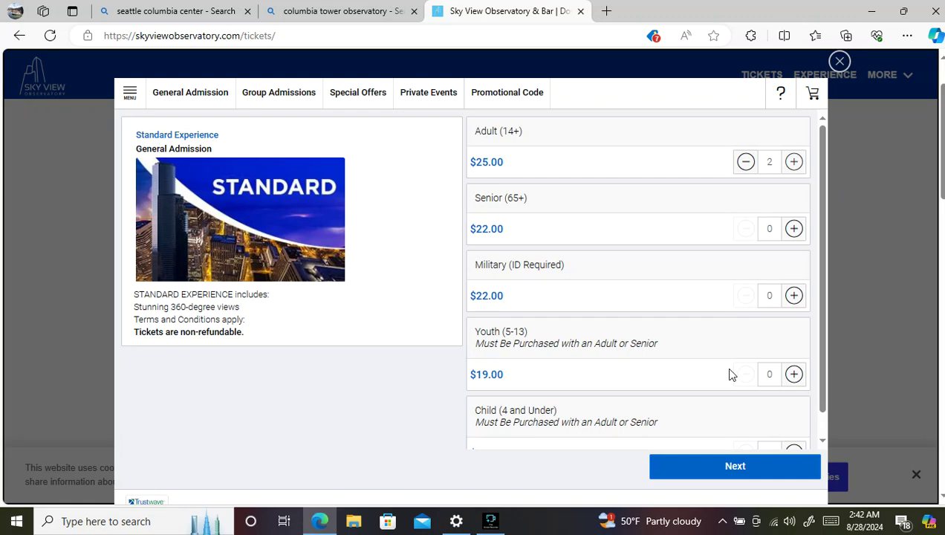
pyautogui.click(720, 465)
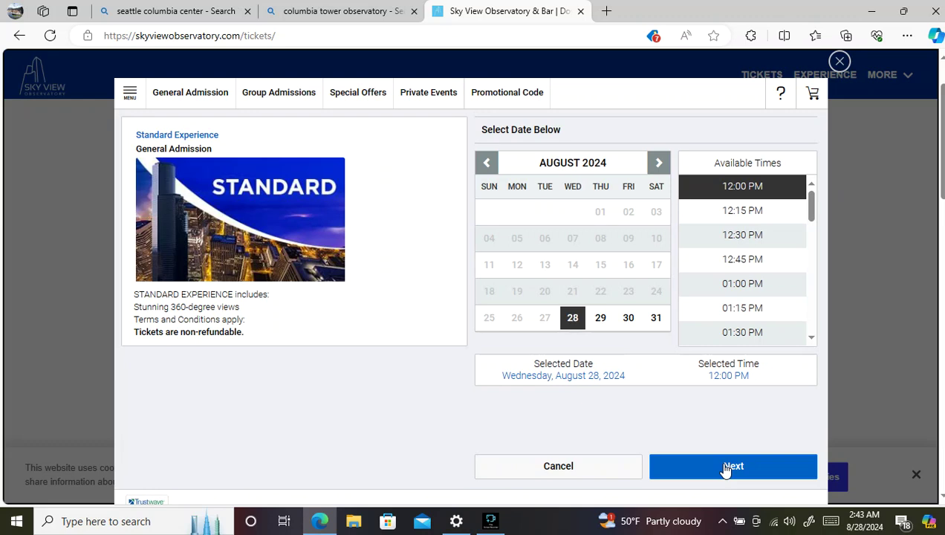
# - Add the tickets to the cart for Friday, September 27, 2024 at 01:00 PM and continue shopping
pyautogui.click(658, 164)
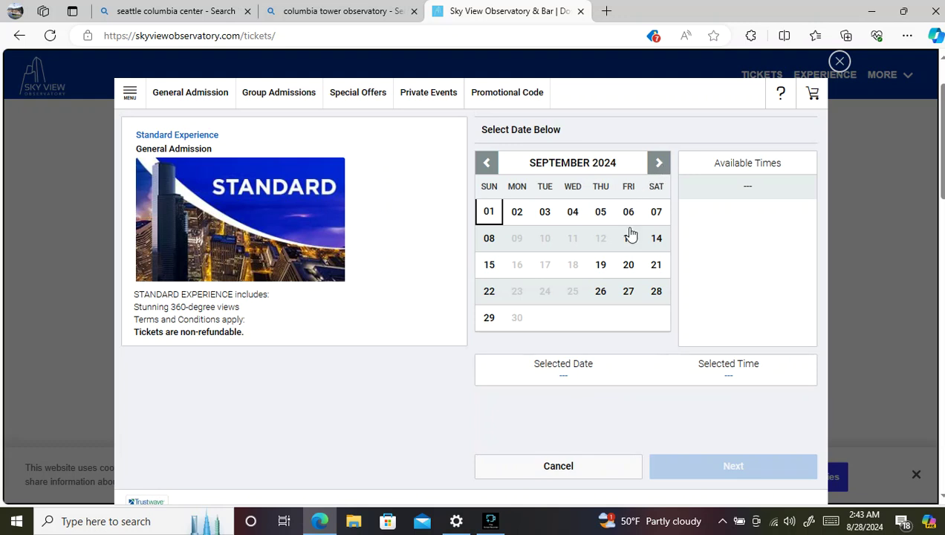
pyautogui.click(630, 296)
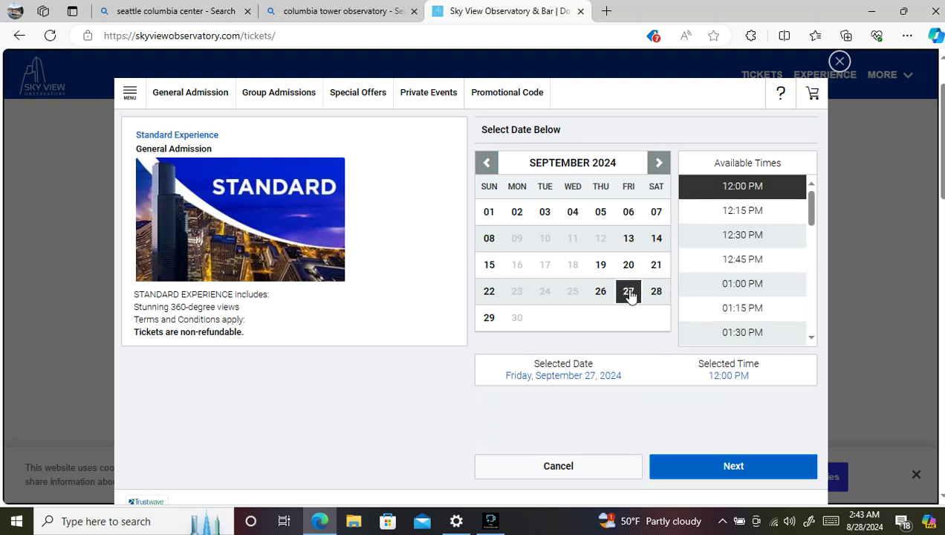
pyautogui.click(722, 289)
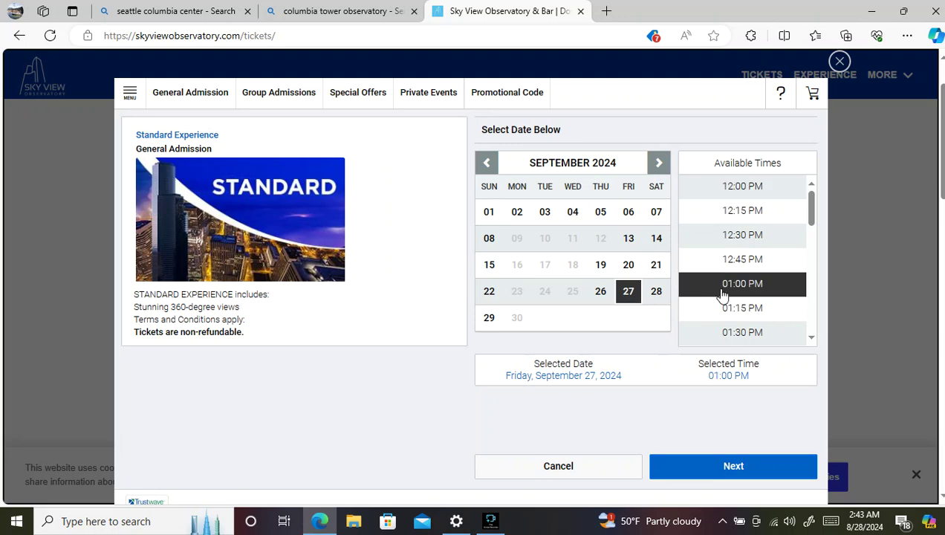
pyautogui.click(713, 466)
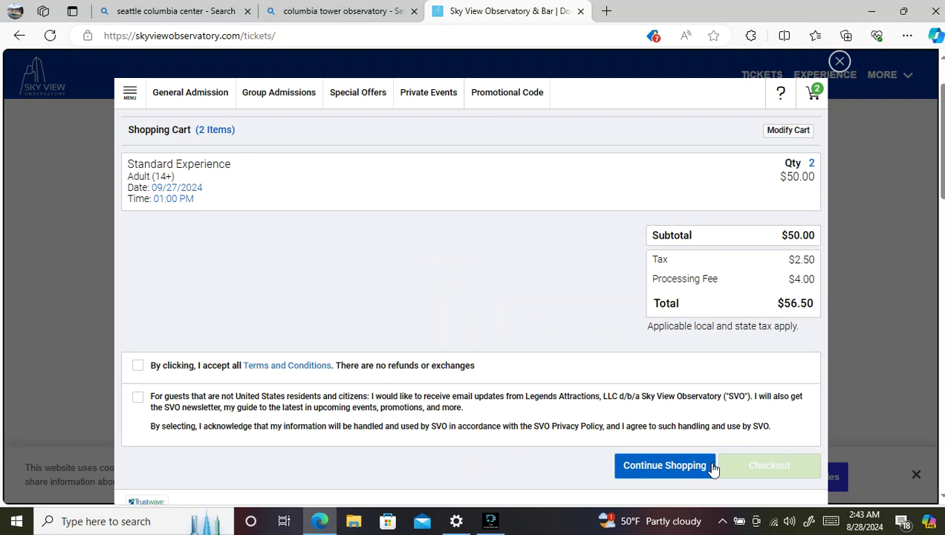
pyautogui.click(693, 467)
pyautogui.click(695, 468)
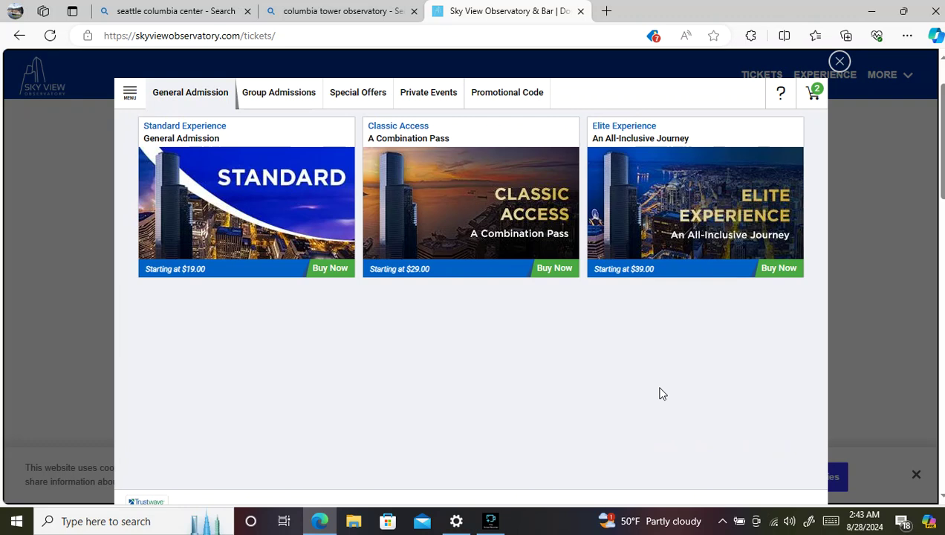
# - Open the shopping cart and review the Standard Experience tickets, tax, processing fee and total
pyautogui.scroll(-5, 663, 394)
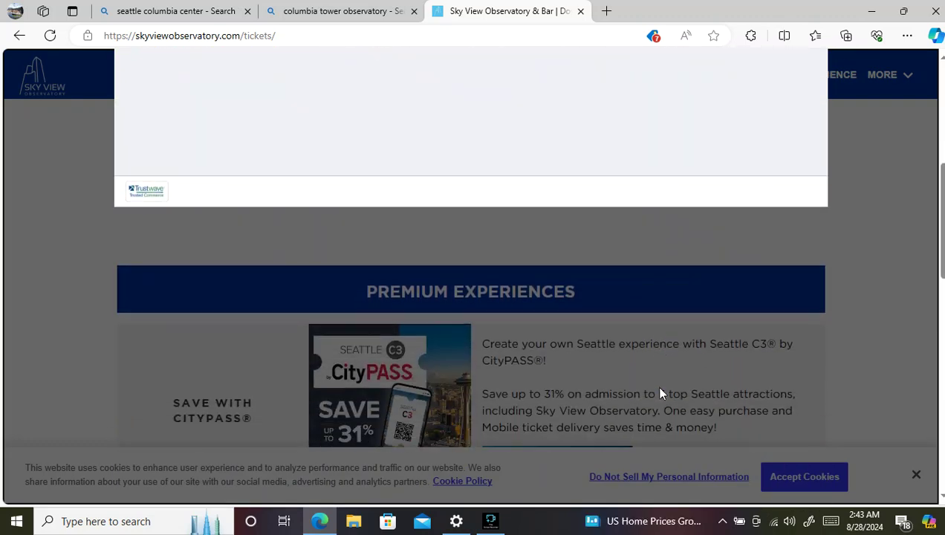
pyautogui.scroll(5, 659, 394)
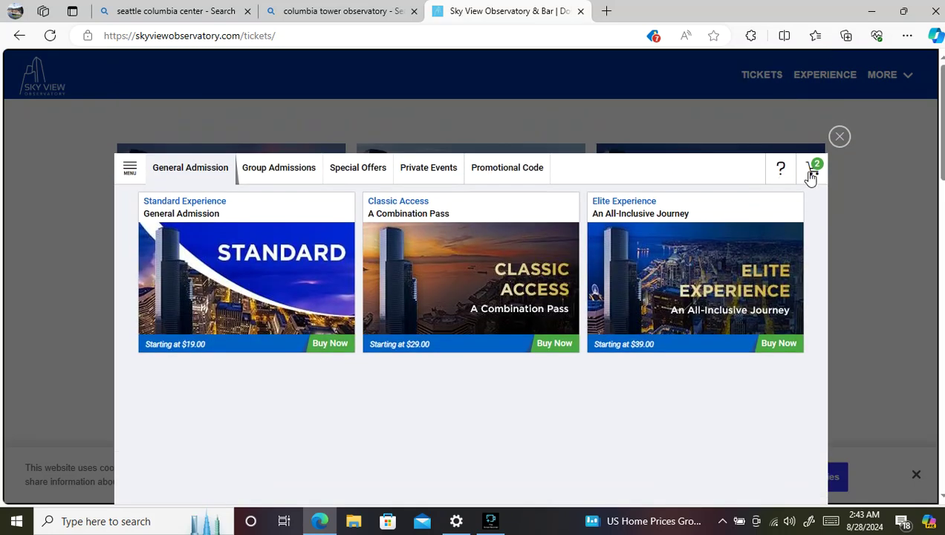
pyautogui.click(811, 170)
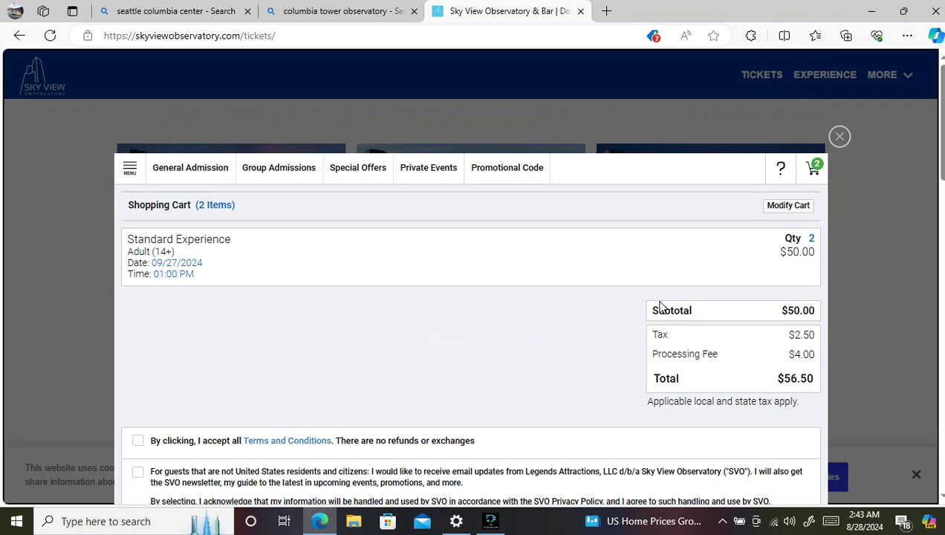
pyautogui.scroll(-3, 660, 306)
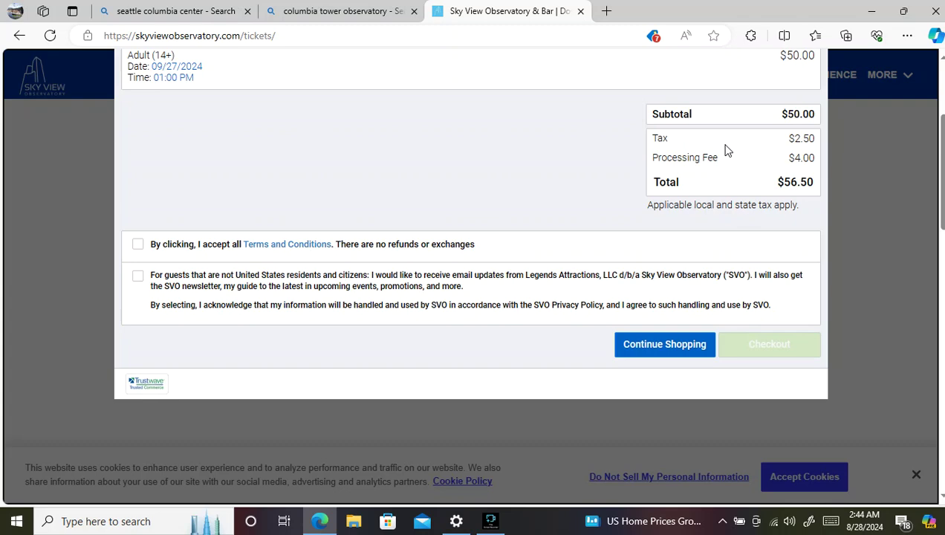
pyautogui.scroll(3, 614, 203)
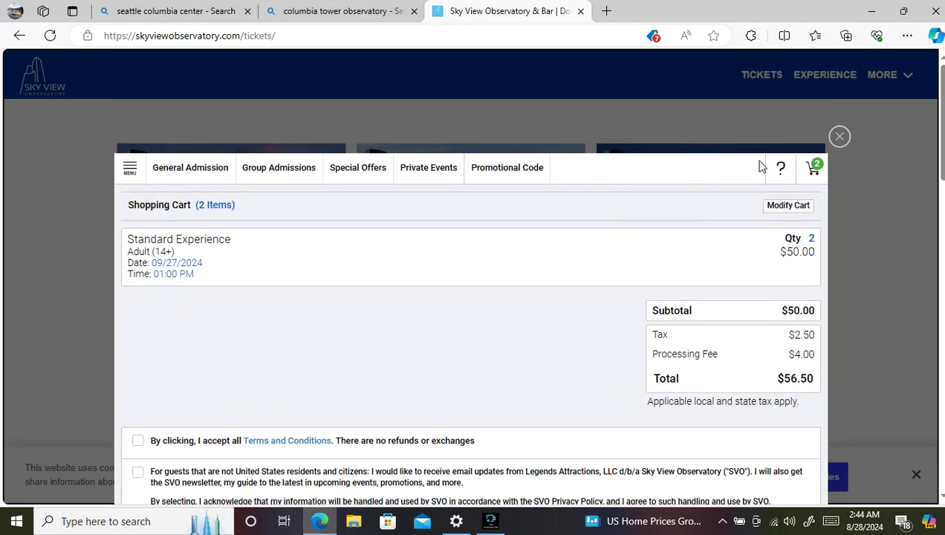
# - Close the ticket store without saving the cart, and close the browser window
pyautogui.click(840, 137)
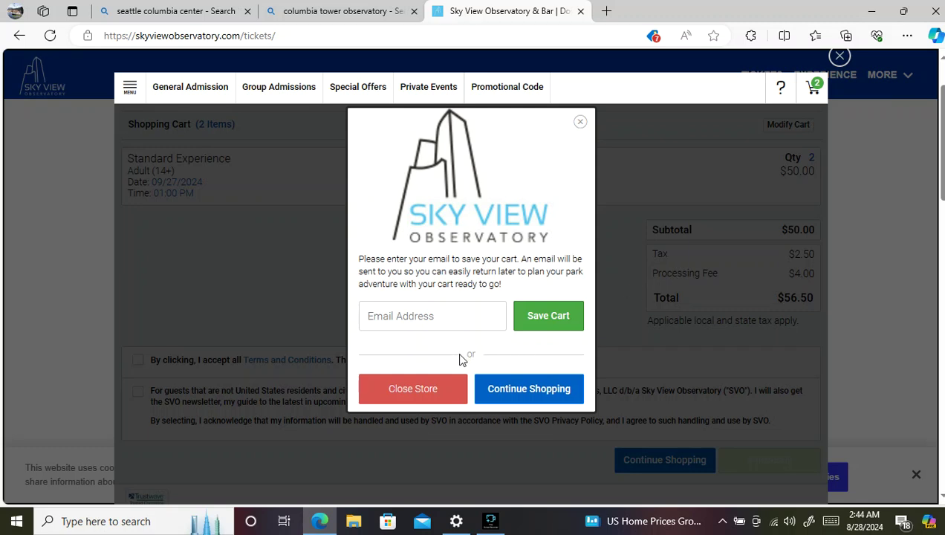
pyautogui.click(439, 395)
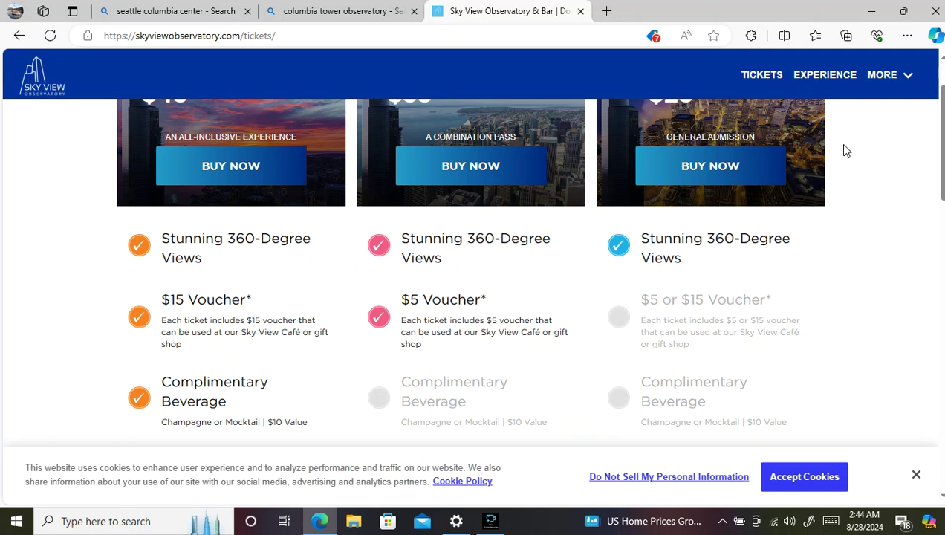
pyautogui.click(935, 18)
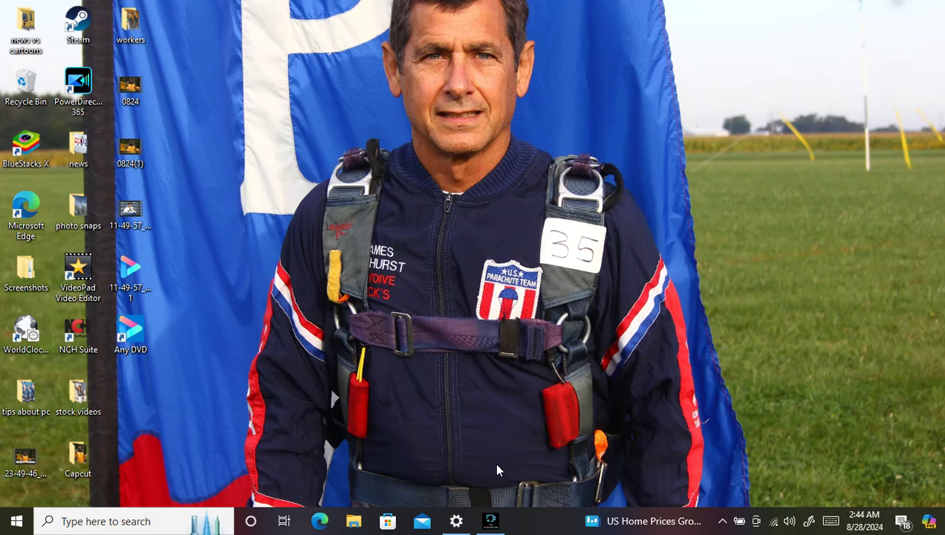
# - Switch to Fine Screen Recorder and stop the running full-screen recording
pyautogui.click(490, 524)
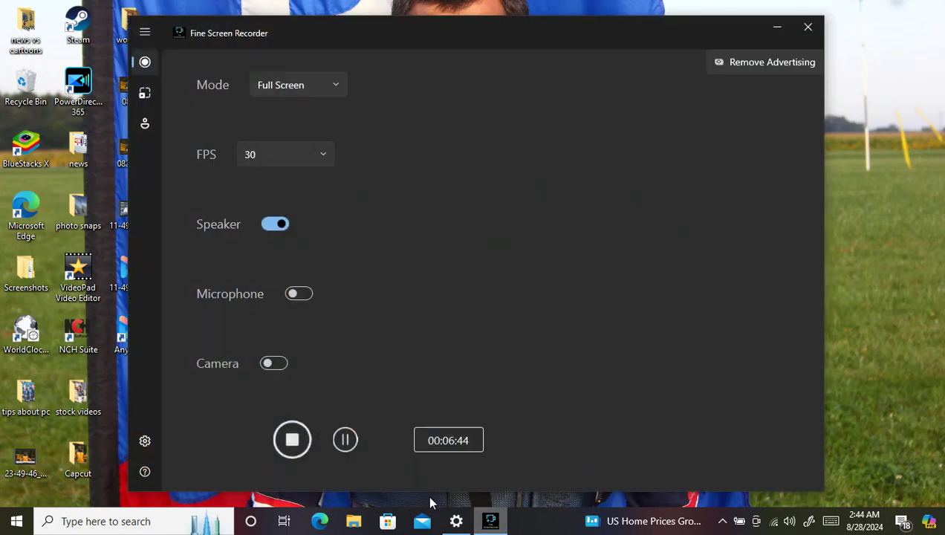
pyautogui.click(292, 438)
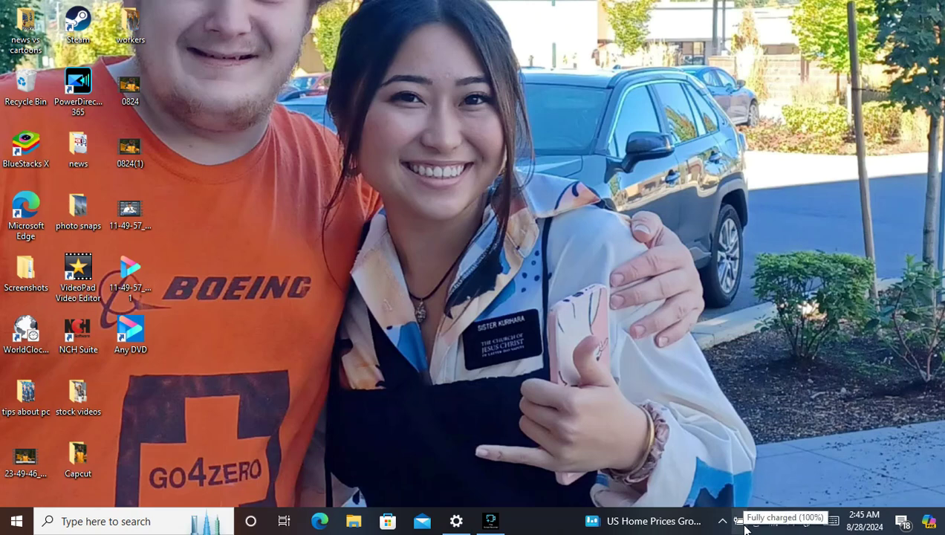
# - View the list of available Wi-Fi networks and dismiss it
pyautogui.click(773, 521)
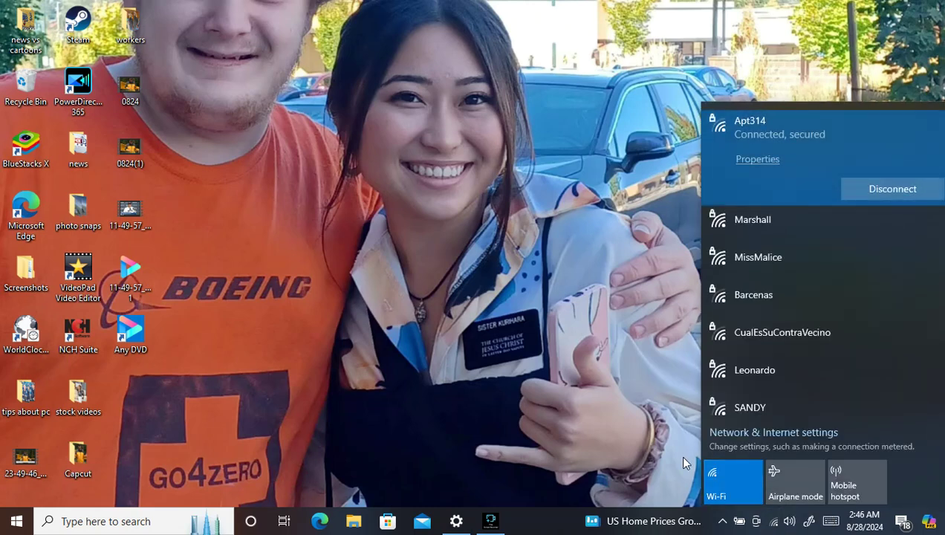
pyautogui.click(643, 420)
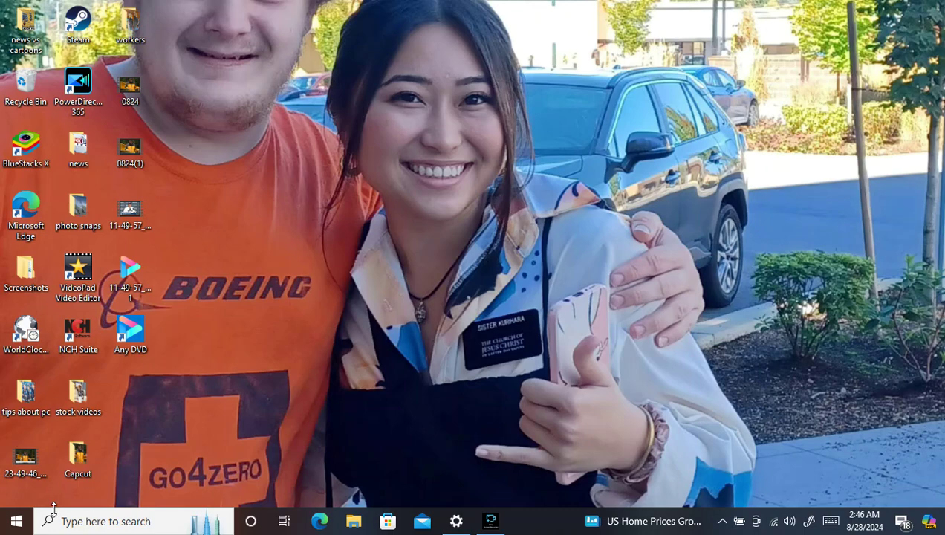
# - Look through the installed apps list down to the M entries and launch Microsoft Edge
pyautogui.click(16, 520)
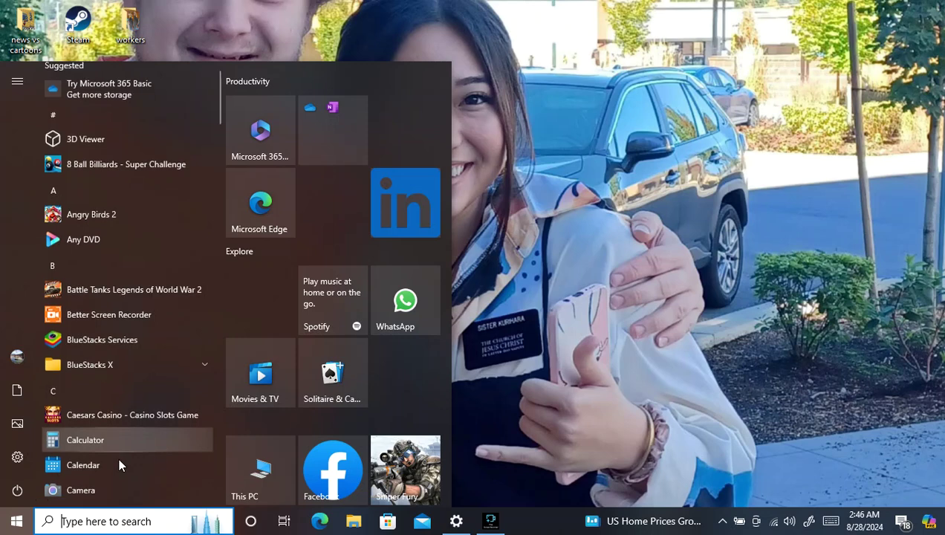
pyautogui.scroll(-10, 118, 456)
pyautogui.scroll(-1, 118, 456)
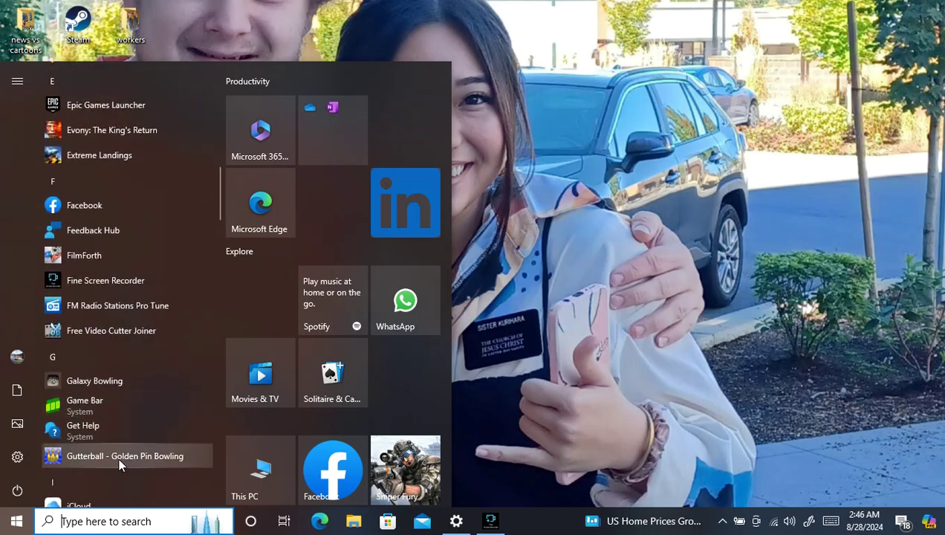
pyautogui.scroll(-7, 118, 456)
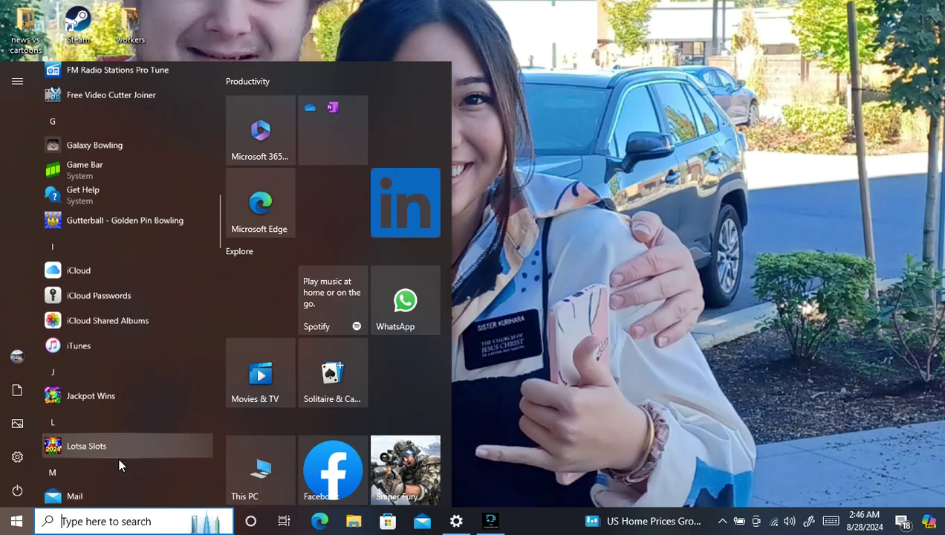
pyautogui.scroll(-6, 118, 456)
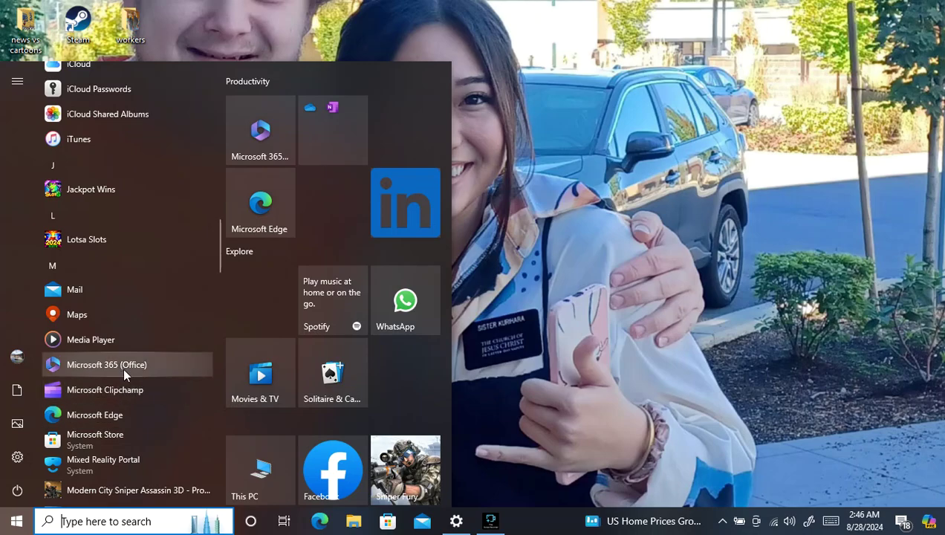
pyautogui.click(130, 412)
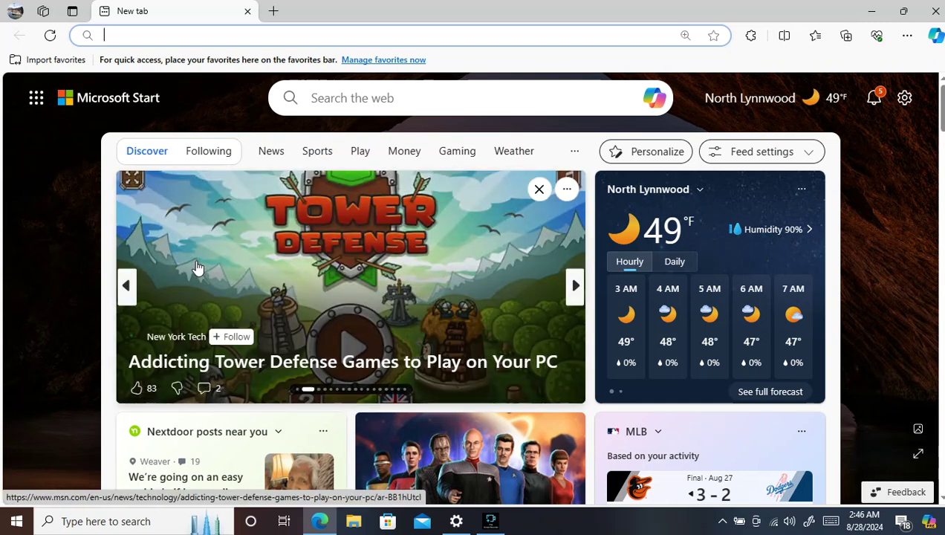
# - Search the web for "gamestop" using the GameStop suggestion and open the "Shop At GameStop" storefront from the results
pyautogui.write('game')
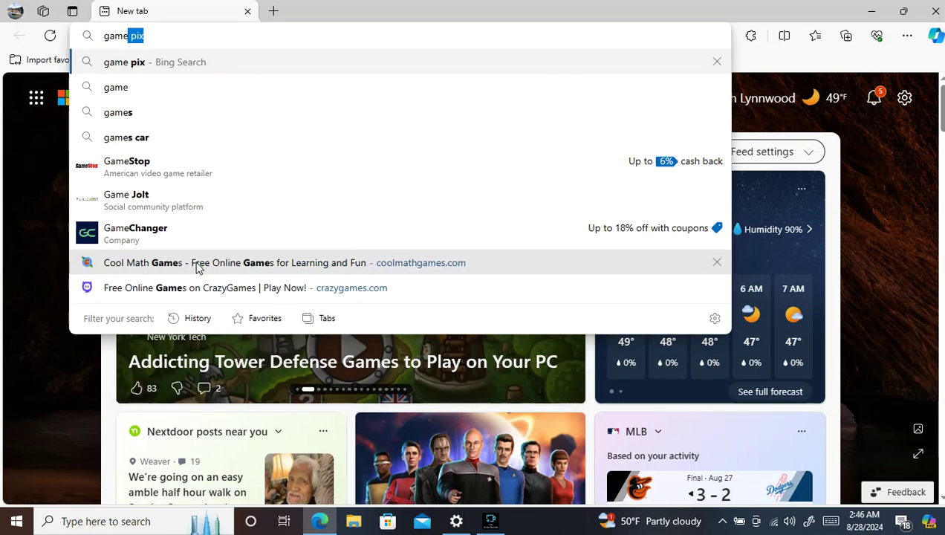
pyautogui.click(200, 177)
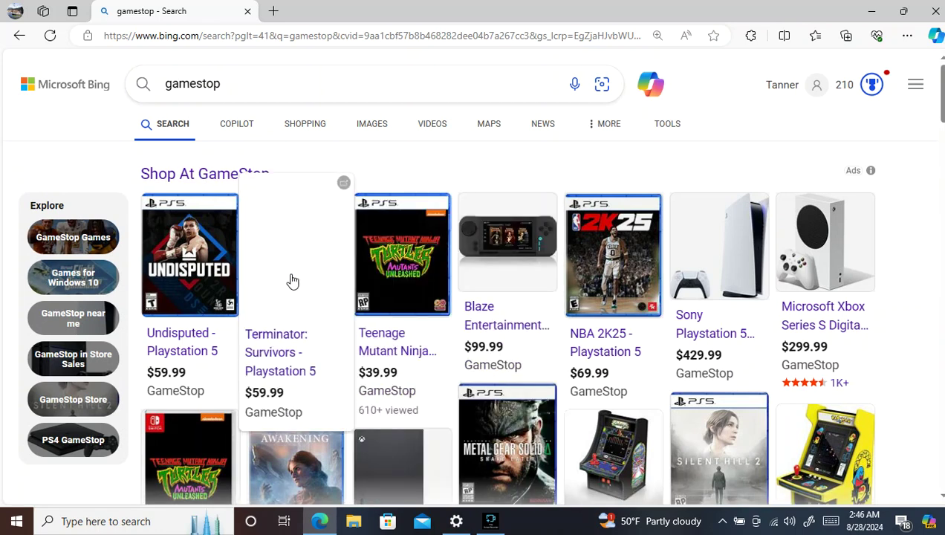
pyautogui.click(219, 171)
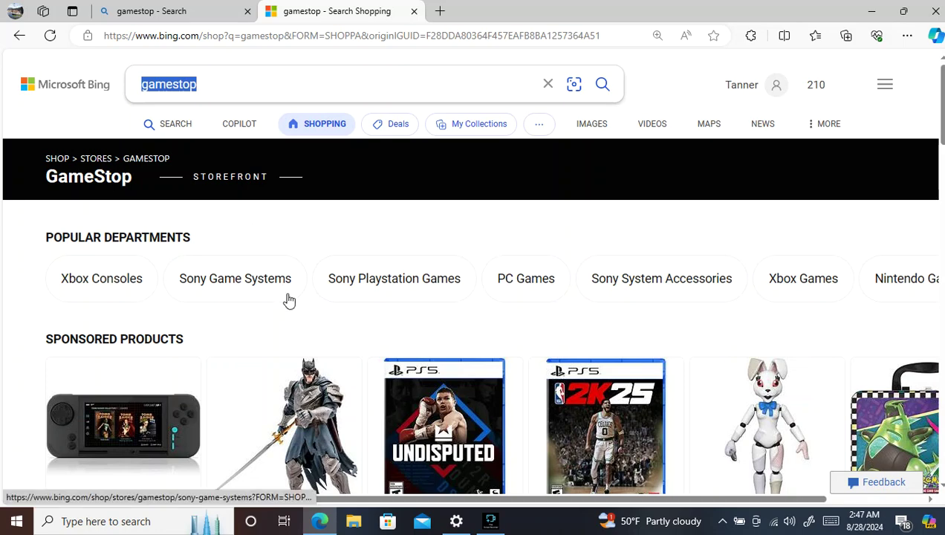
# - Go to the website gamestop.com in the storefront's browser tab
pyautogui.click(286, 35)
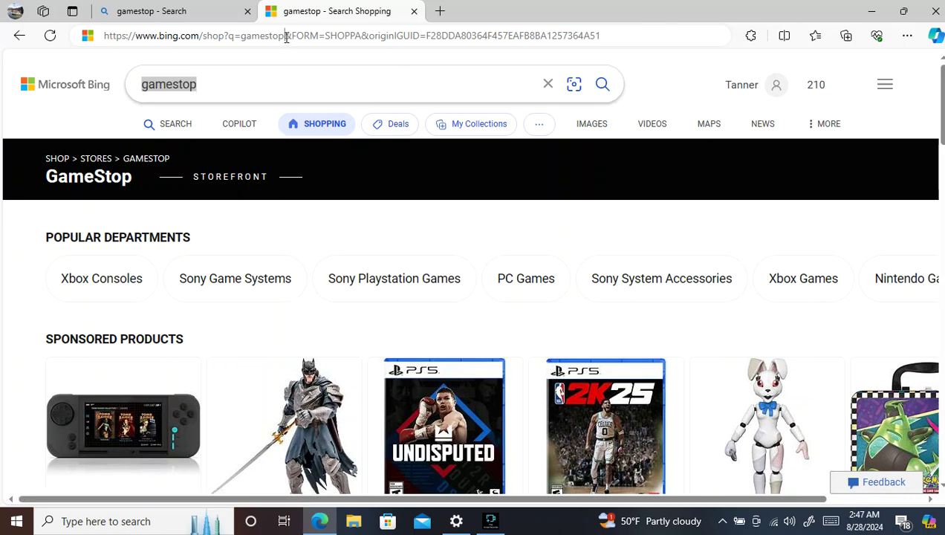
pyautogui.write('gam')
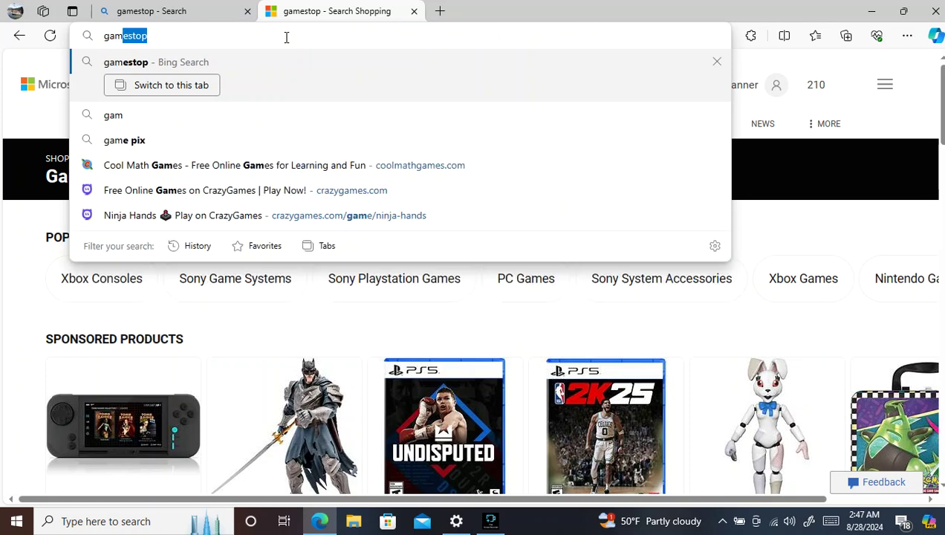
pyautogui.write('esto')
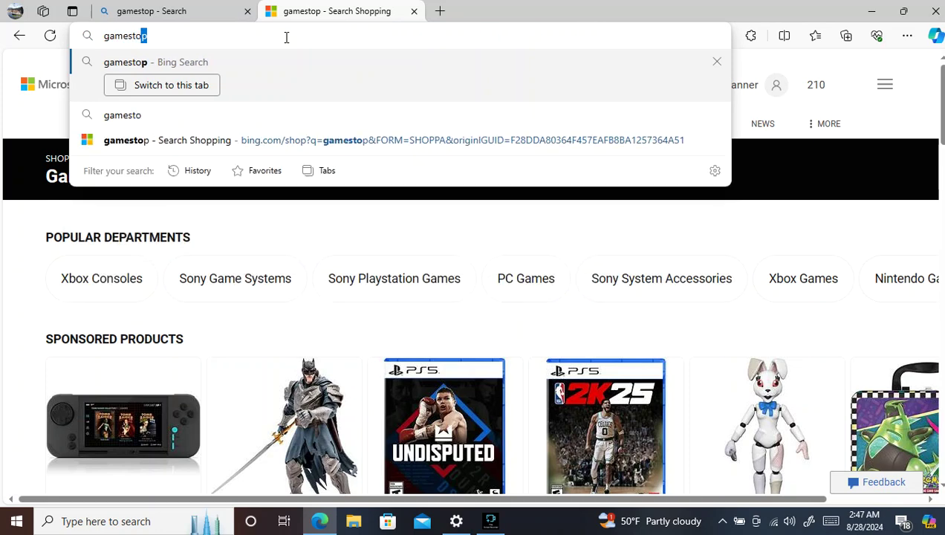
pyautogui.write('p.c')
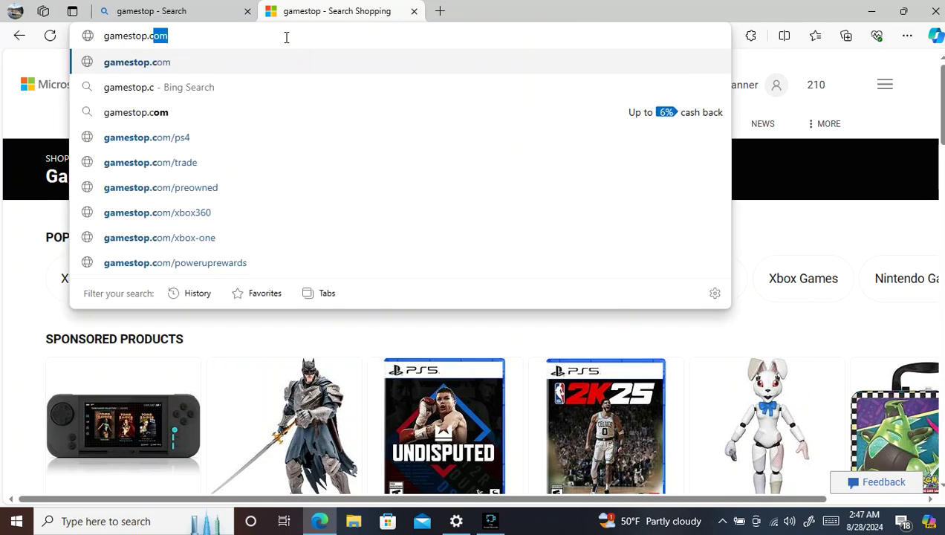
pyautogui.write('om')
pyautogui.press('Return')
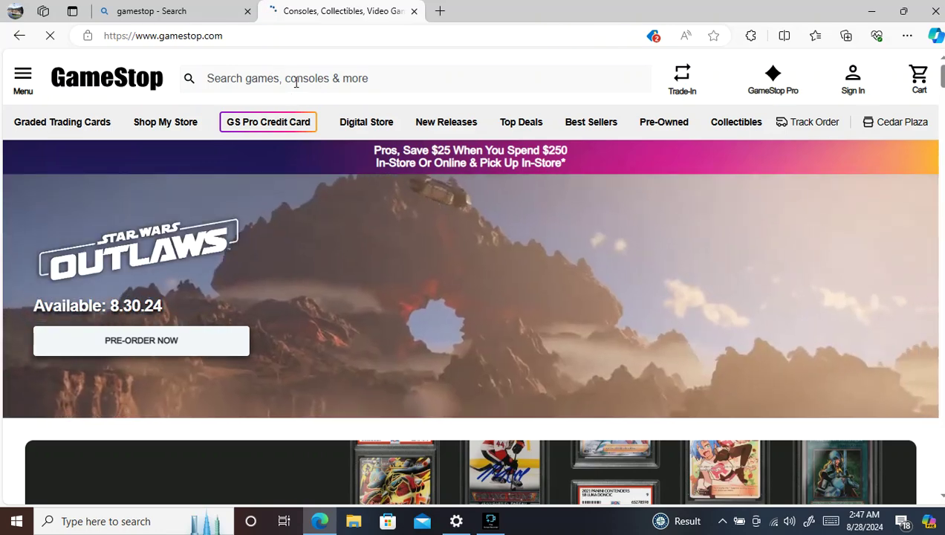
# - Search GameStop for the suggested query "xbox seris" and look over the first console results
pyautogui.click(296, 82)
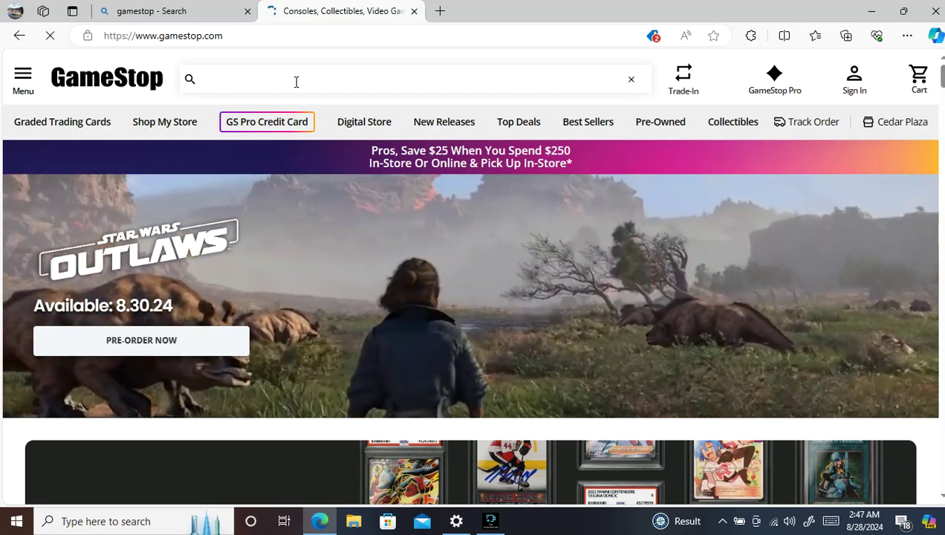
pyautogui.write('x')
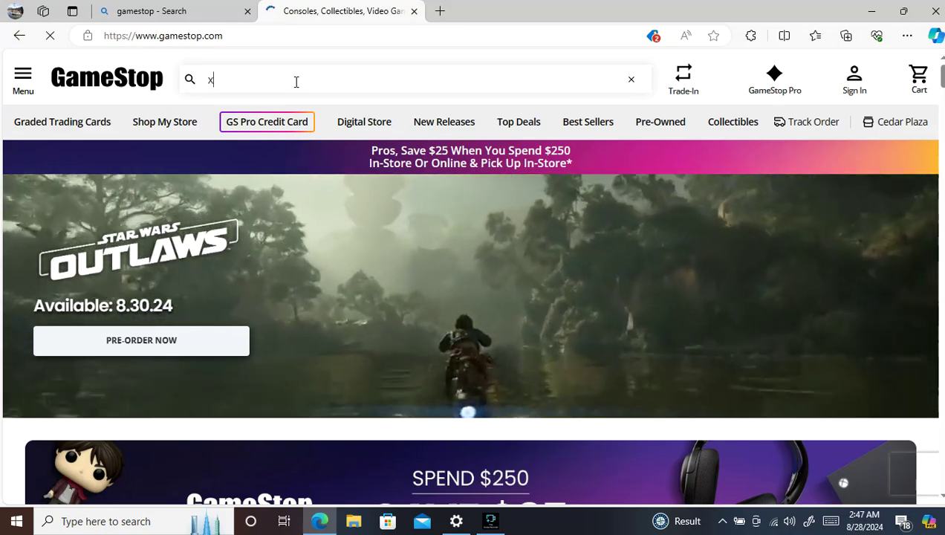
pyautogui.write('bo')
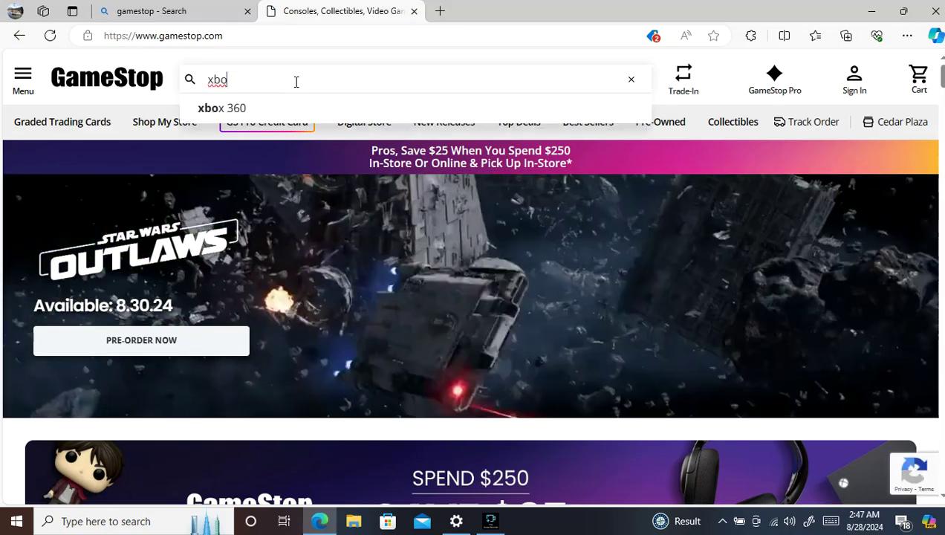
pyautogui.write('x')
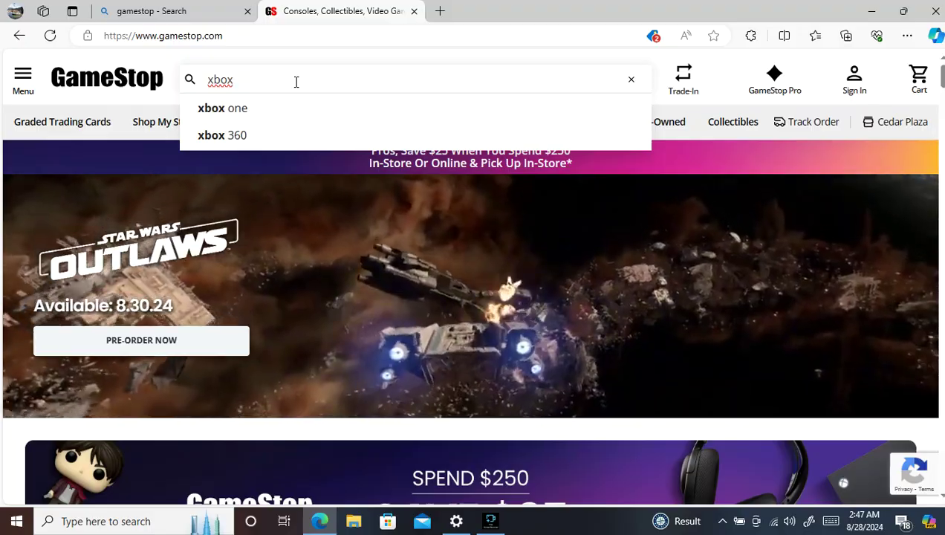
pyautogui.write(' s')
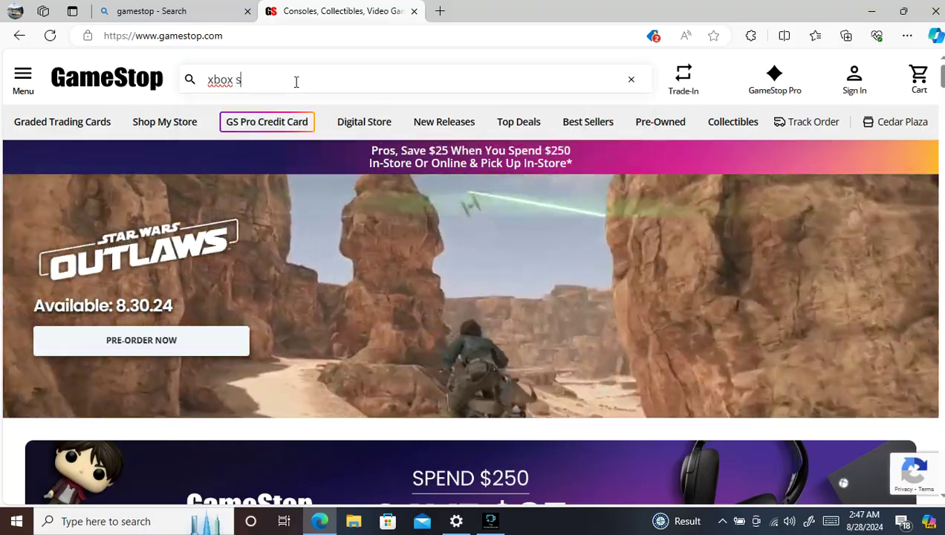
pyautogui.write('e')
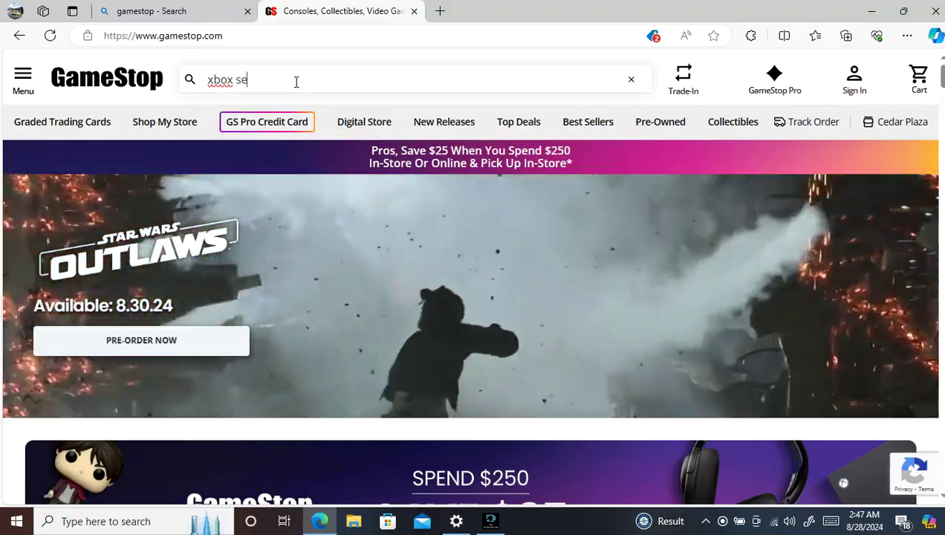
pyautogui.write('ari')
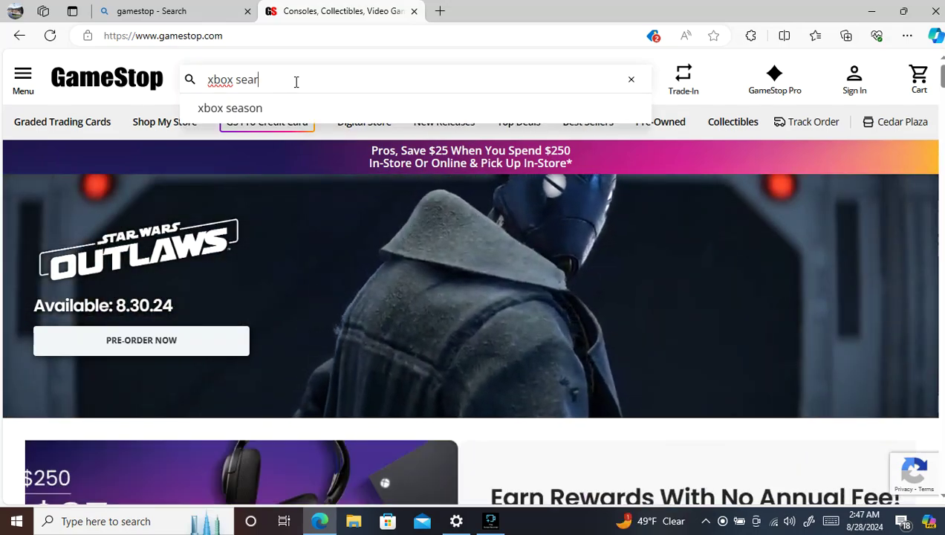
pyautogui.write('s')
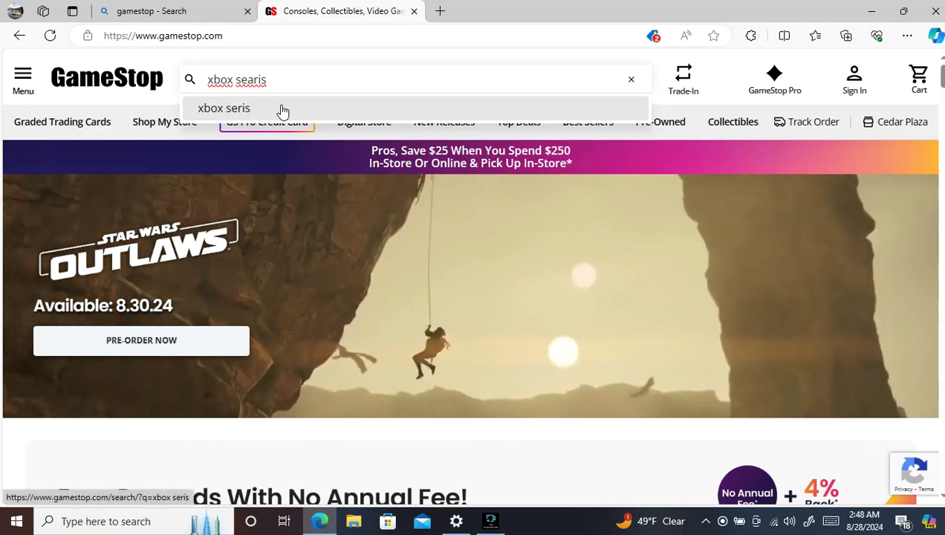
pyautogui.click(281, 109)
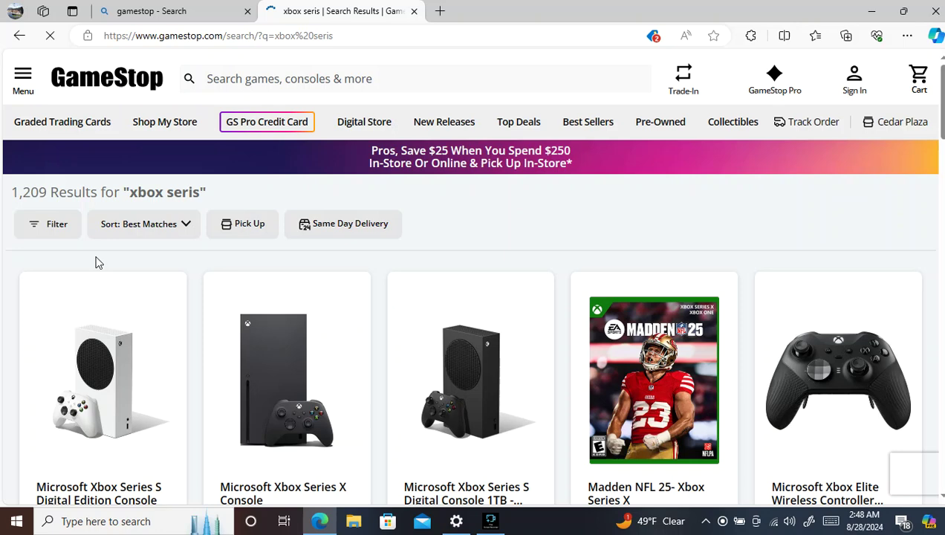
pyautogui.scroll(-2, 173, 290)
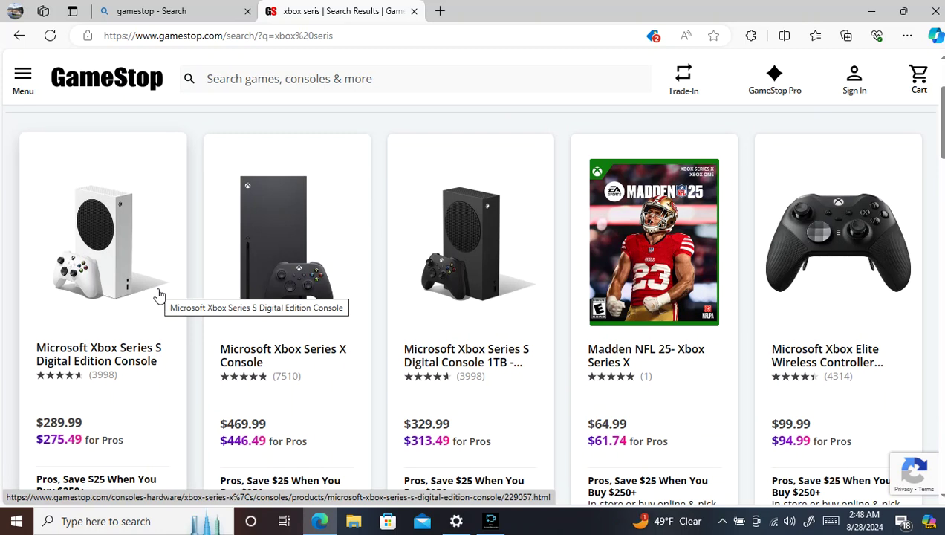
# - Open the Microsoft Xbox Series S Digital Edition Console listing and choose the Pre-Owned condition
pyautogui.click(159, 295)
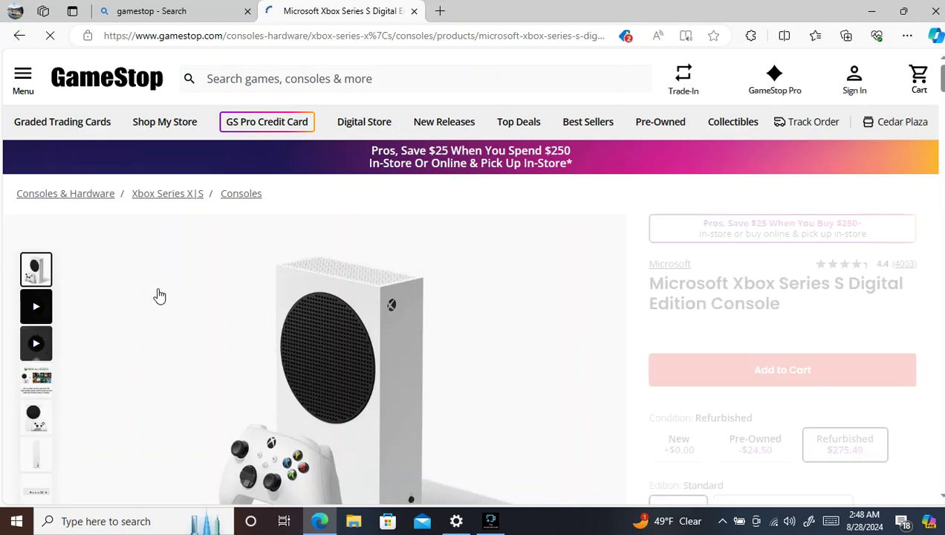
pyautogui.scroll(-1, 159, 296)
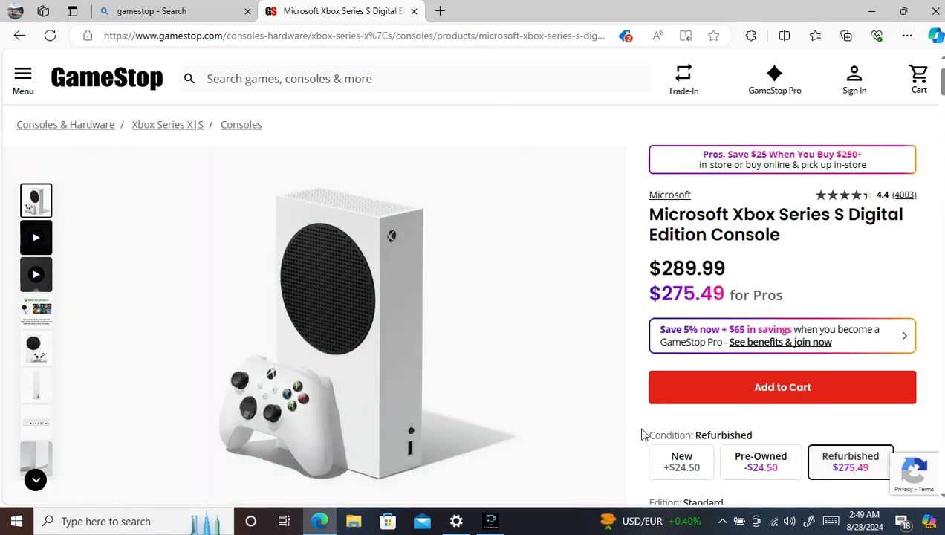
pyautogui.scroll(-1, 646, 429)
pyautogui.scroll(-2, 646, 428)
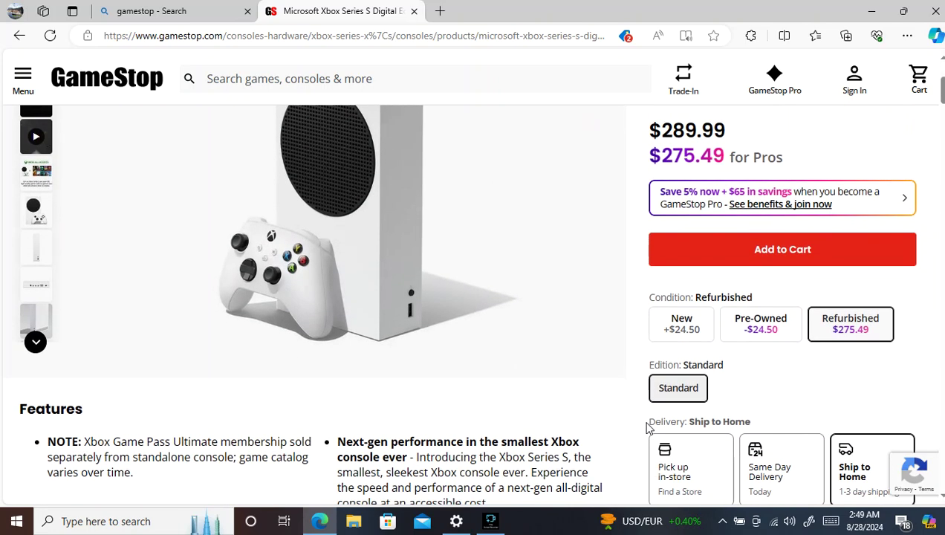
pyautogui.click(774, 336)
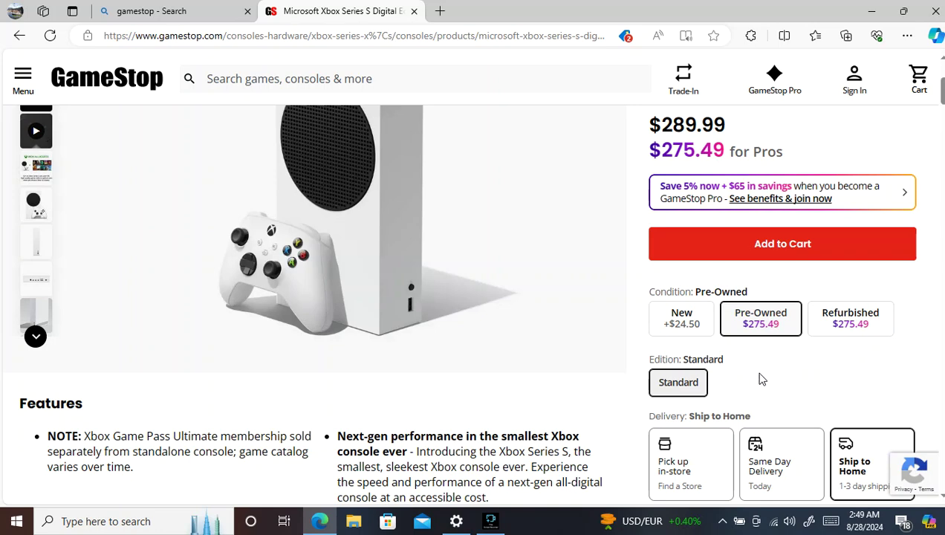
# - Open the store availability check for in-store pickup and enter "lynnwood" as the location
pyautogui.scroll(-3, 759, 379)
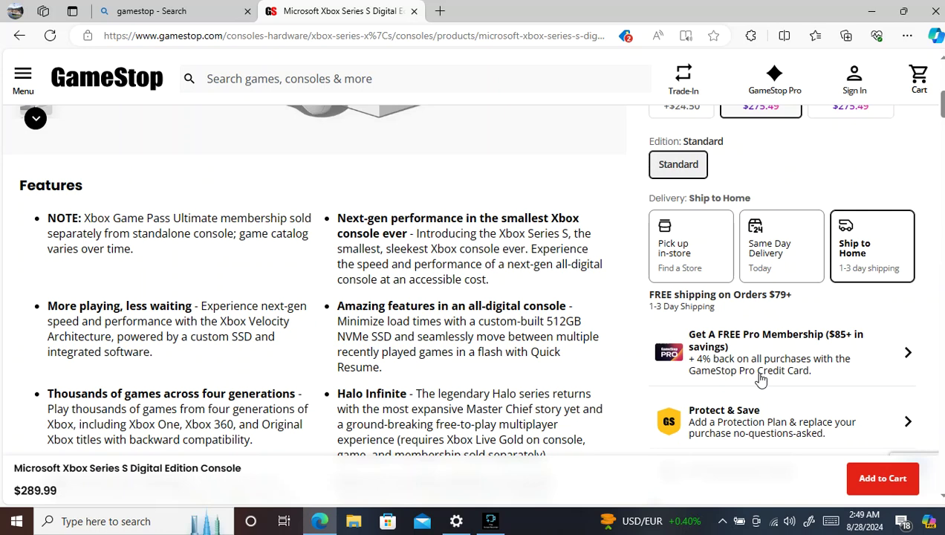
pyautogui.click(713, 271)
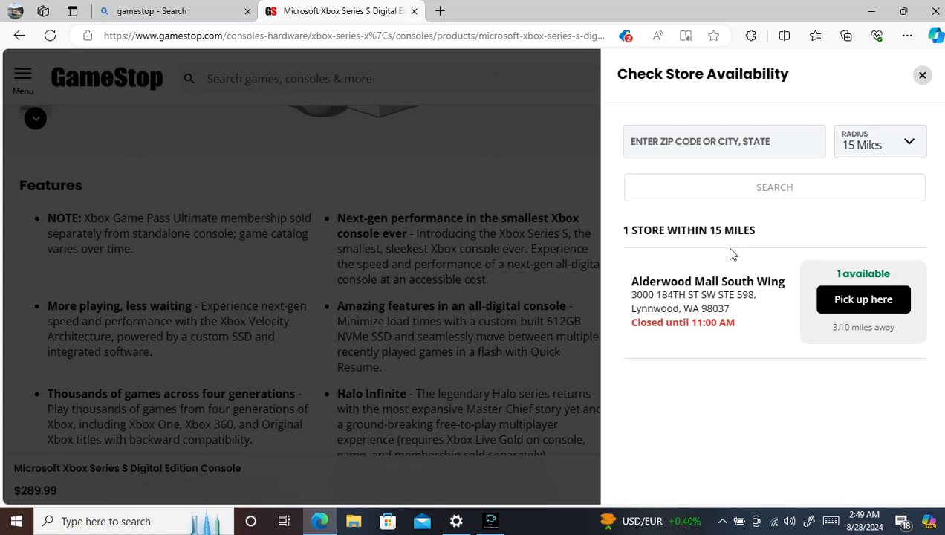
pyautogui.click(762, 146)
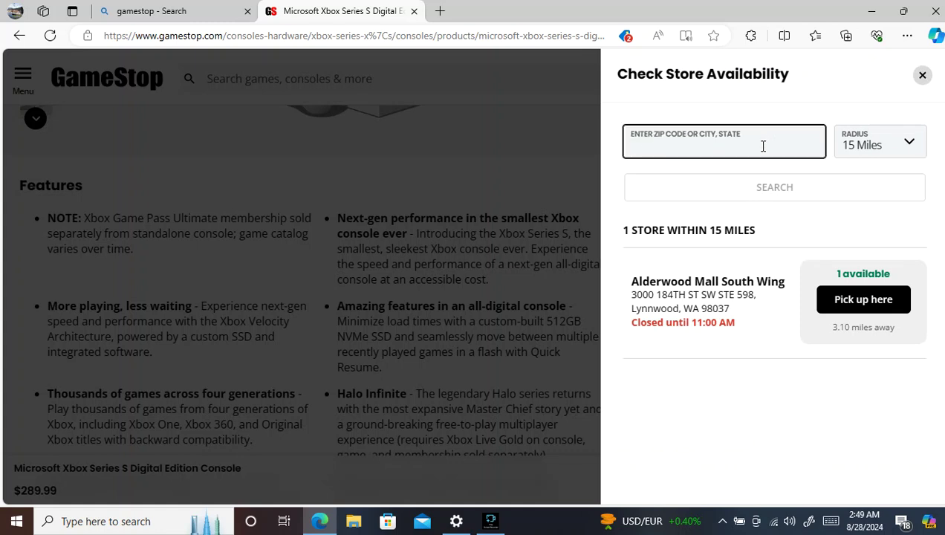
pyautogui.write('lyn')
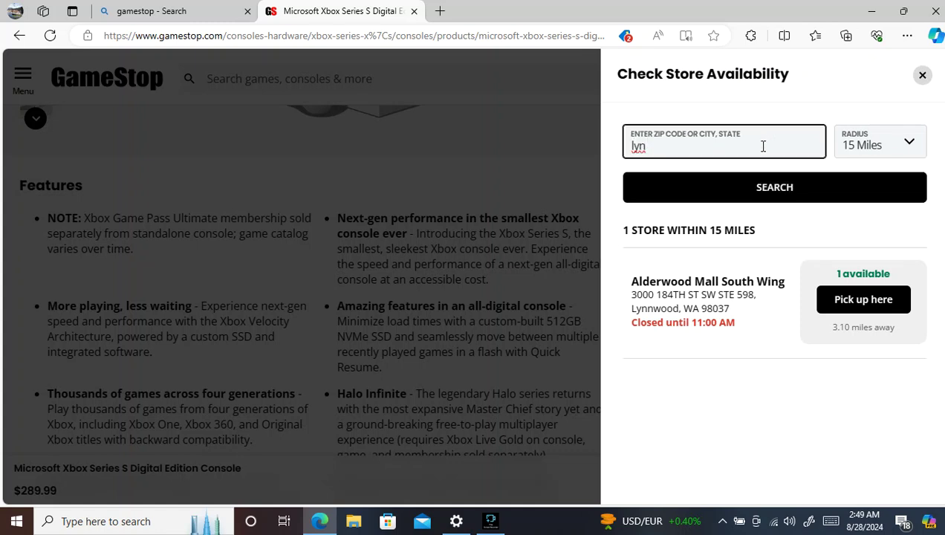
pyautogui.write('wood')
pyautogui.press('Left')
pyautogui.press('Left')
pyautogui.press('Left')
pyautogui.press('Left')
pyautogui.write('n')
pyautogui.doubleClick(762, 146)
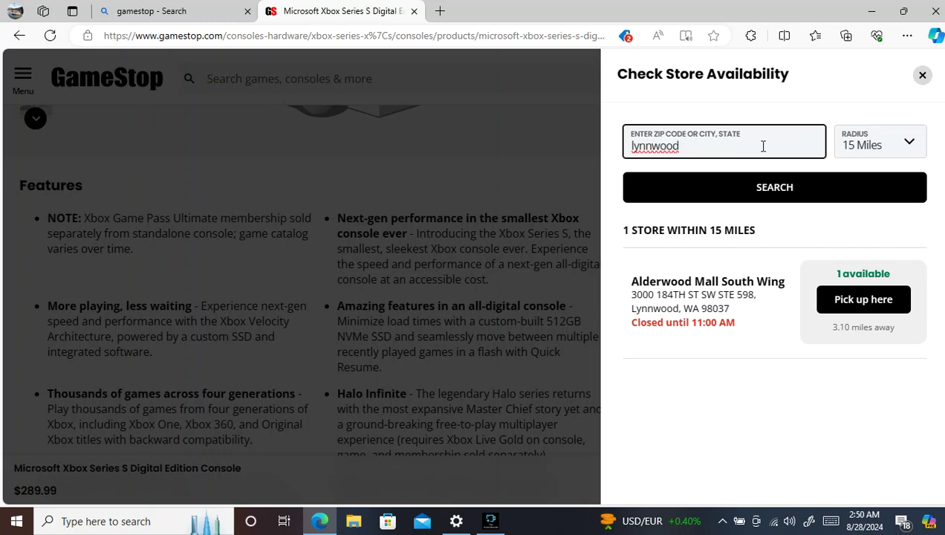
# - Capitalize the city name in the store location and add the state so it reads "Lynnwood WA"
pyautogui.click(716, 149)
pyautogui.press('Home')
pyautogui.press('Delete')
pyautogui.write('L')
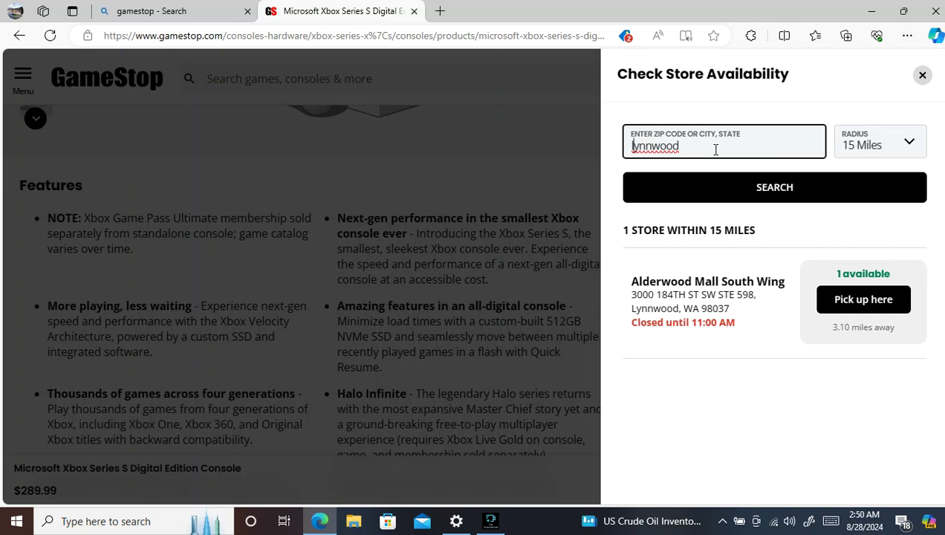
pyautogui.press('BackSpace')
pyautogui.write('L')
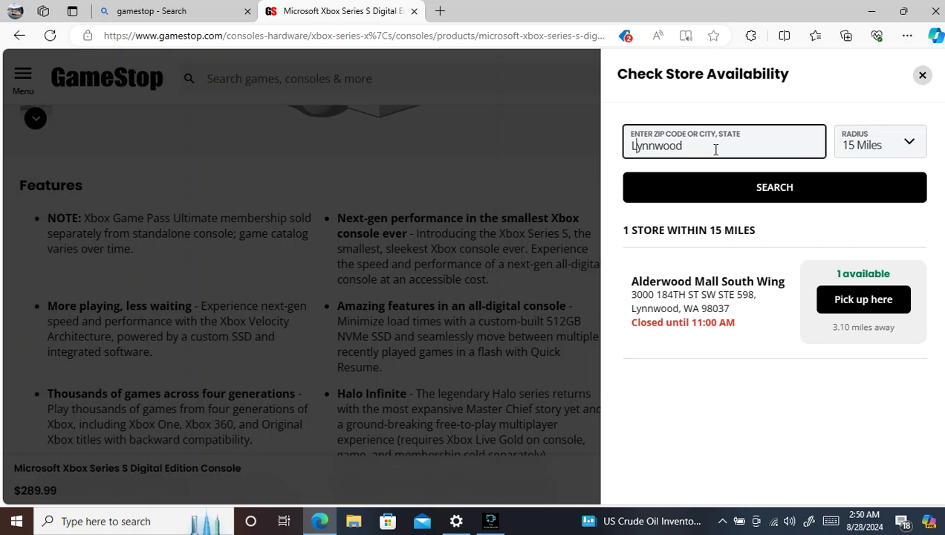
pyautogui.click(715, 149)
pyautogui.write('WA')
# - Search for stores within a 15 Miles radius of the entered location, and close the availability check
pyautogui.click(848, 152)
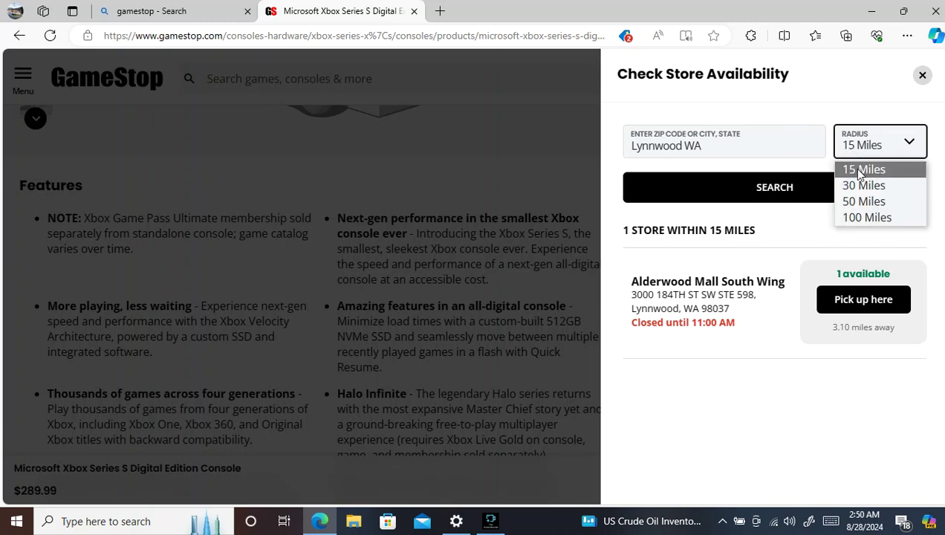
pyautogui.click(858, 170)
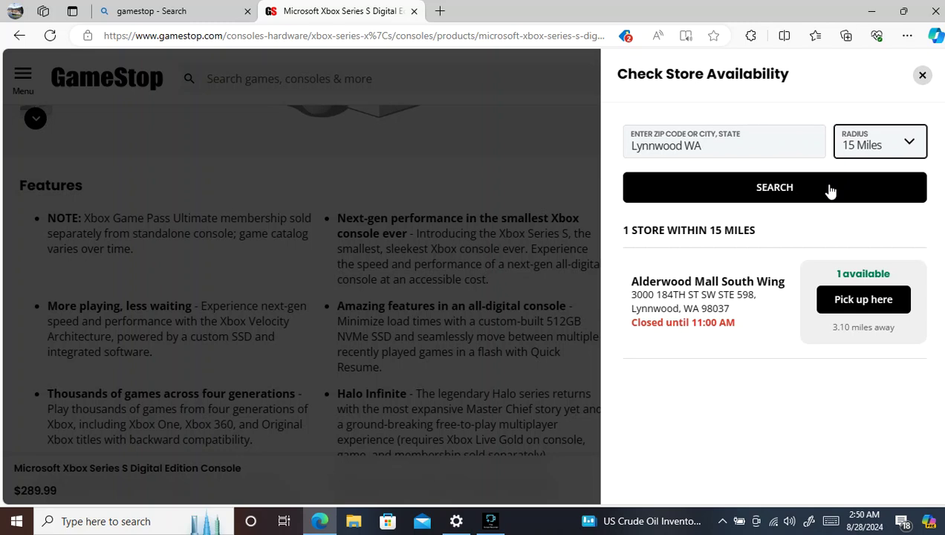
pyautogui.click(831, 190)
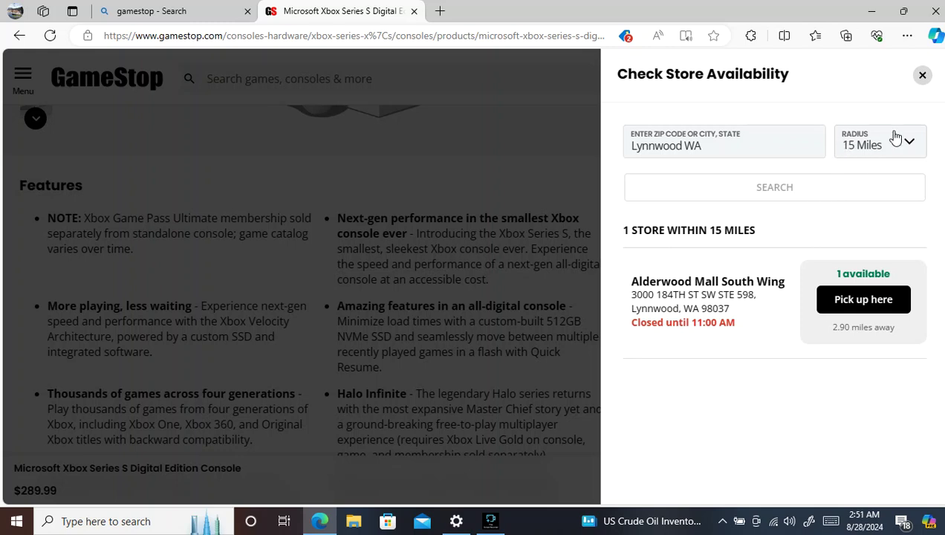
pyautogui.click(923, 79)
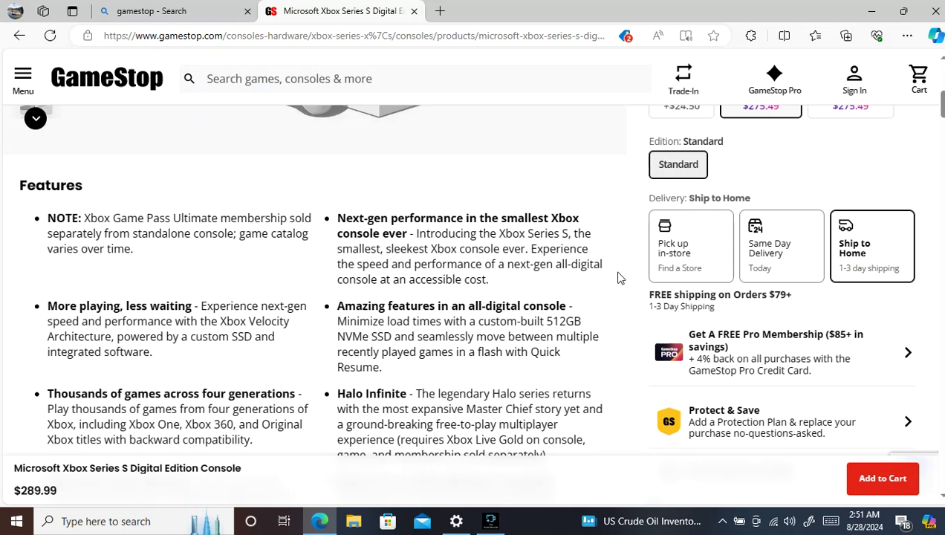
# - Look over the Xbox Series S product photo, pricing and condition options on the product page
pyautogui.scroll(5, 620, 278)
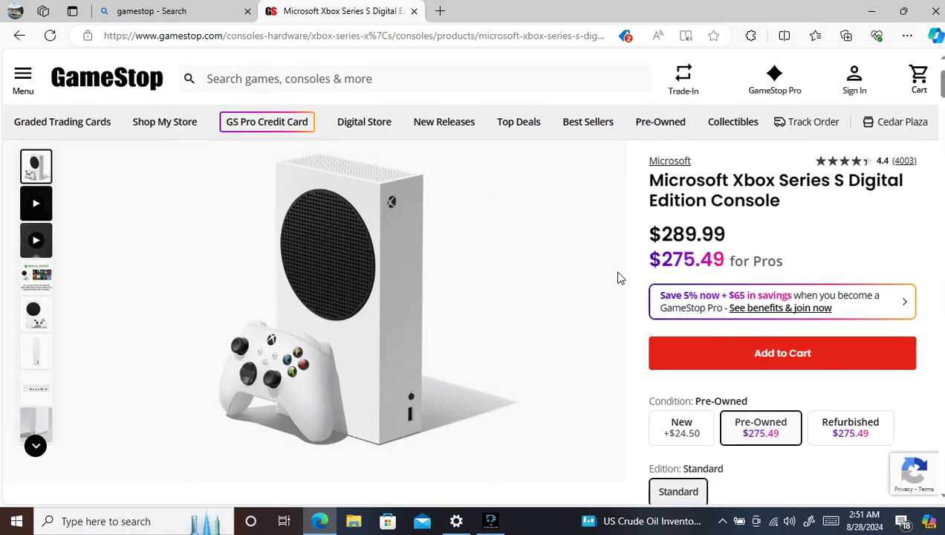
pyautogui.scroll(1, 620, 278)
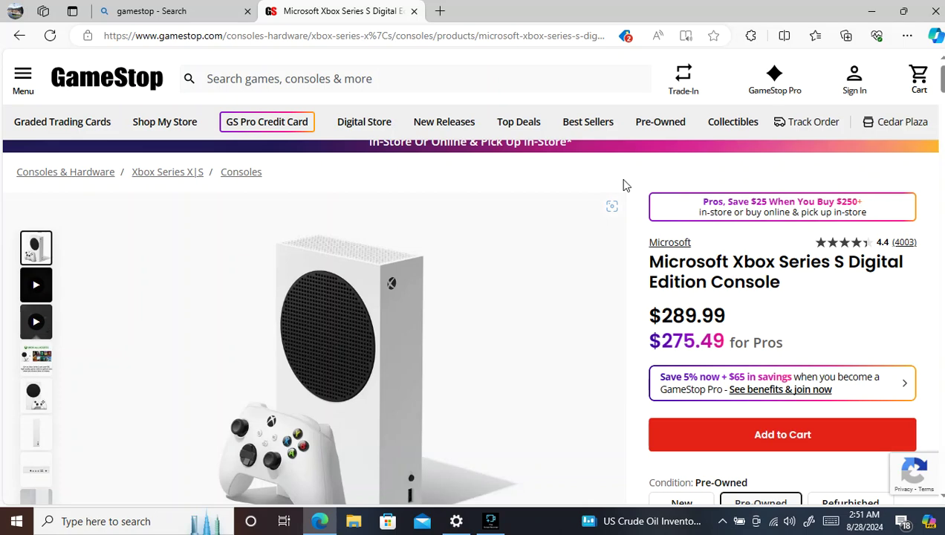
pyautogui.scroll(-1, 624, 185)
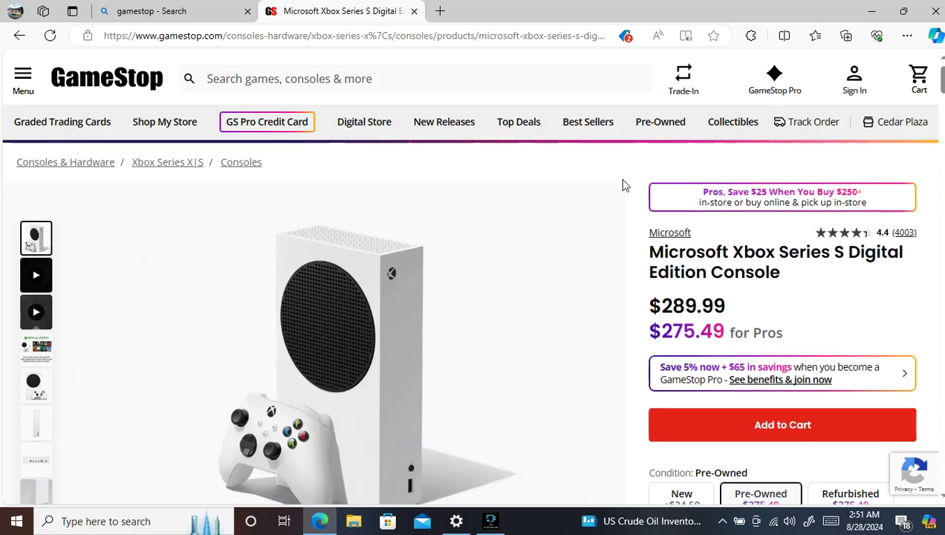
pyautogui.scroll(-1, 624, 185)
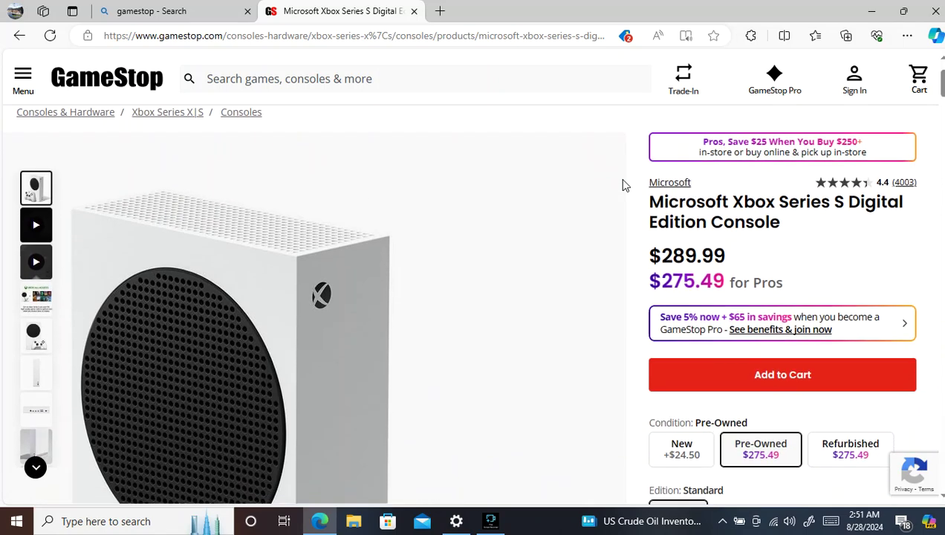
pyautogui.scroll(-1, 624, 186)
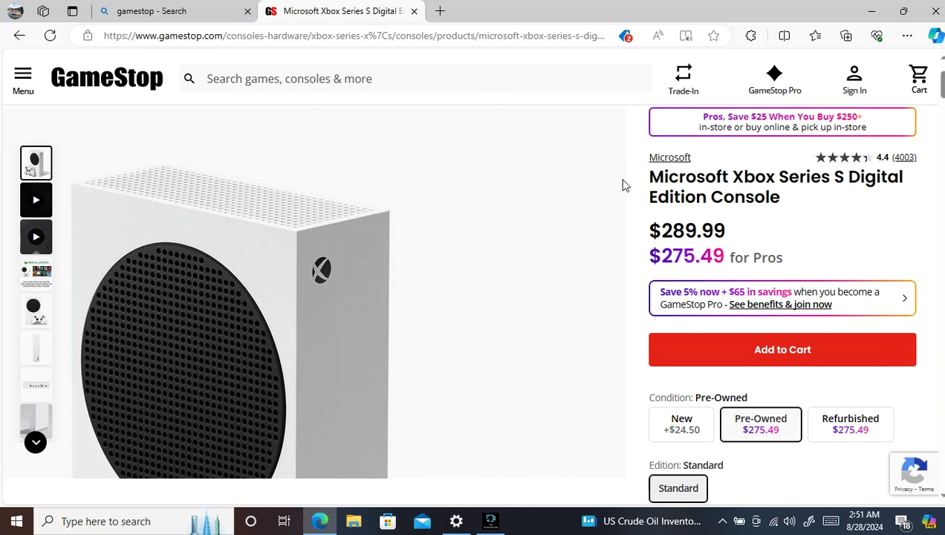
pyautogui.scroll(2, 623, 184)
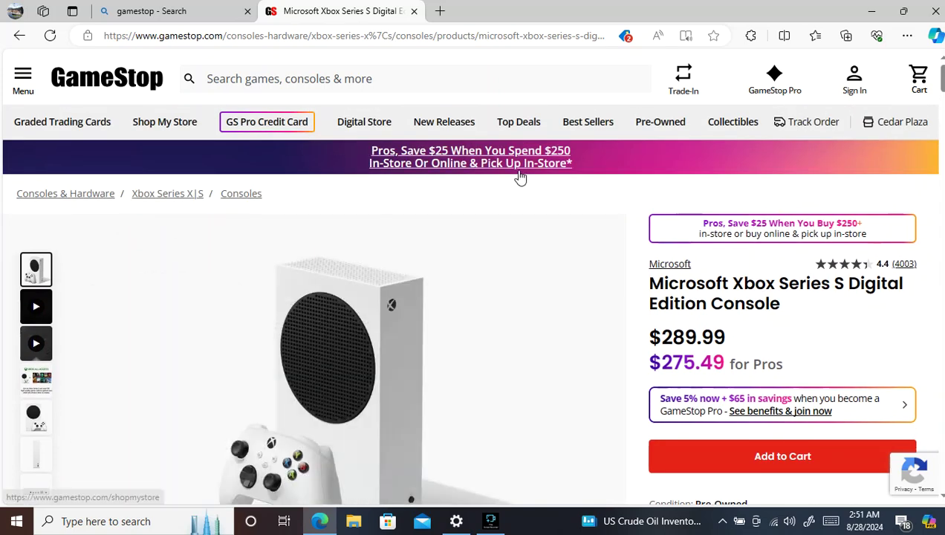
# - Search GameStop for the suggested query "Microsoft" and look at the results
pyautogui.click(396, 83)
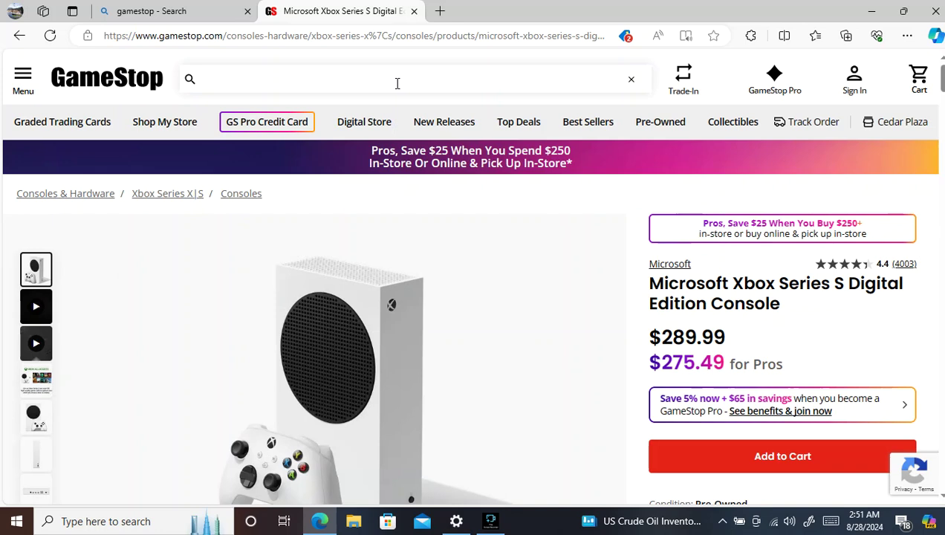
pyautogui.write('MICR')
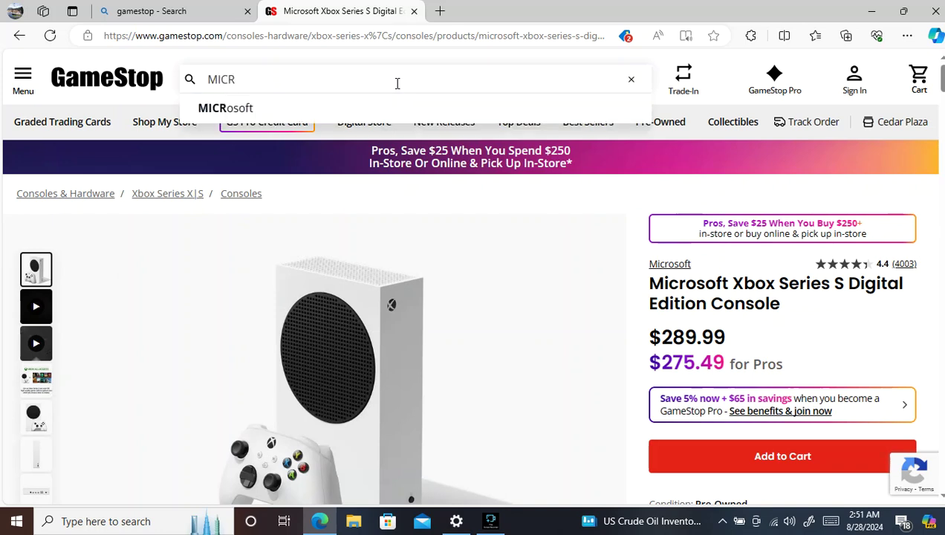
pyautogui.write('O')
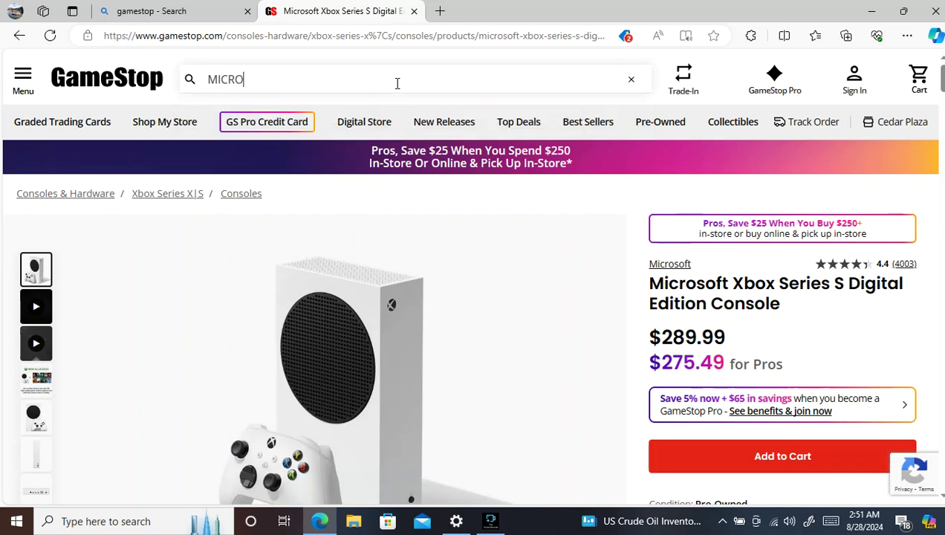
pyautogui.press('BackSpace')
pyautogui.press('BackSpace')
pyautogui.press('BackSpace')
pyautogui.press('BackSpace')
pyautogui.press('BackSpace')
pyautogui.write('microsofy')
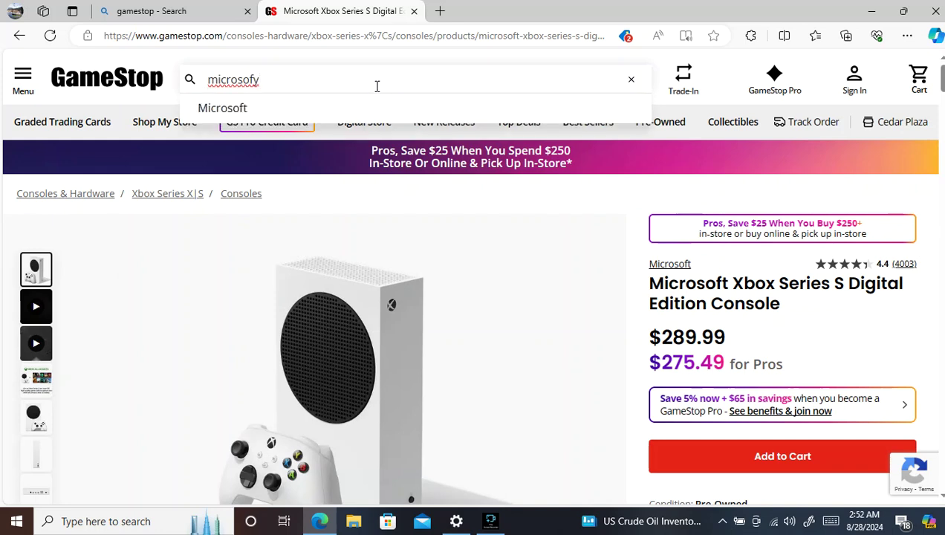
pyautogui.click(344, 109)
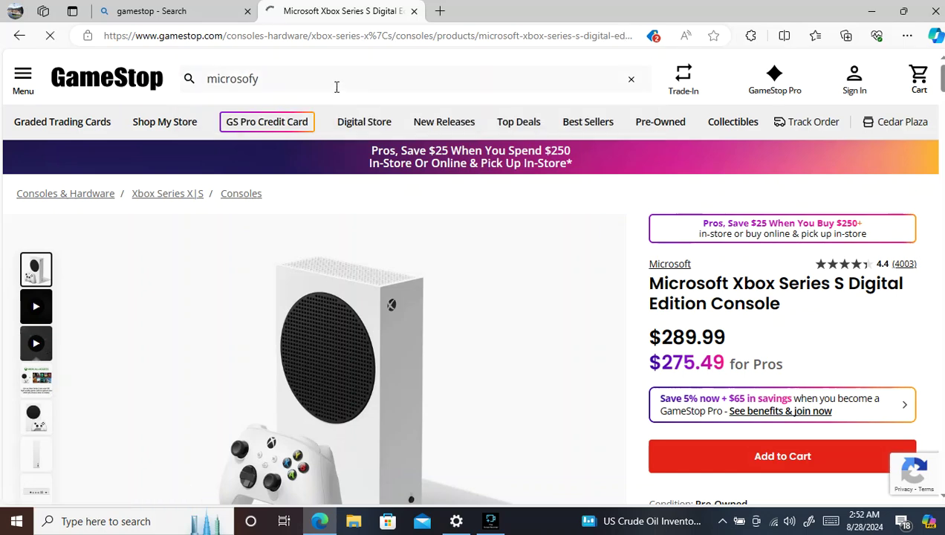
pyautogui.scroll(-5, 337, 86)
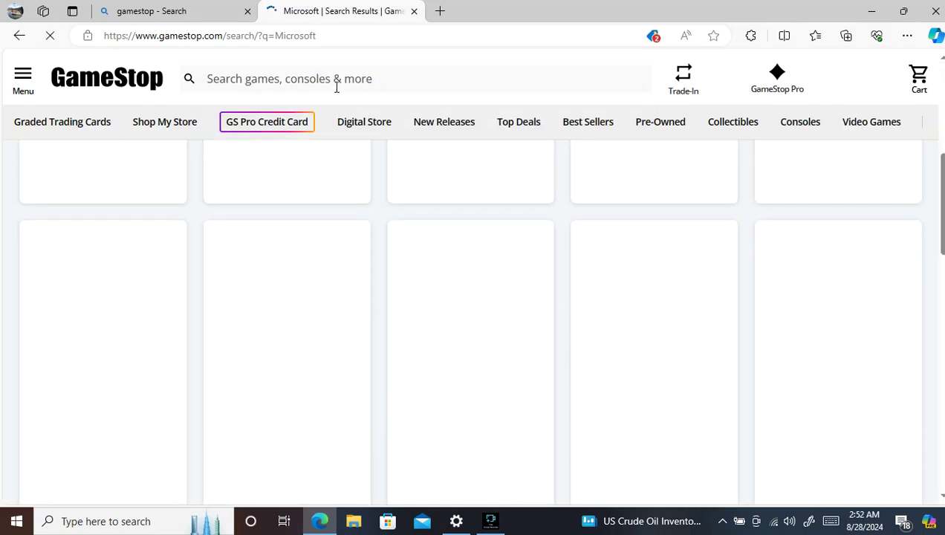
# - Search GameStop for the suggested query "Microsoft flight simulator" and compare the listed editions and prices
pyautogui.click(317, 79)
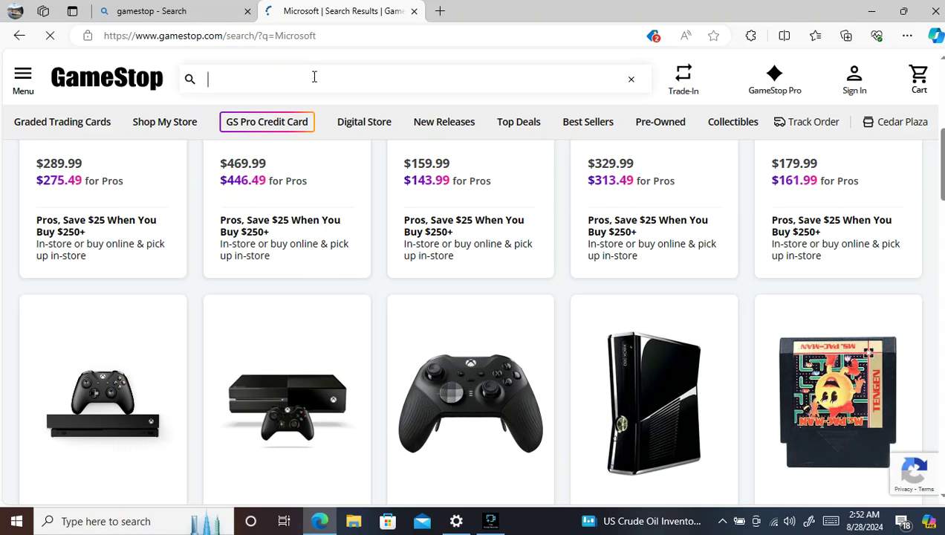
pyautogui.write('mi')
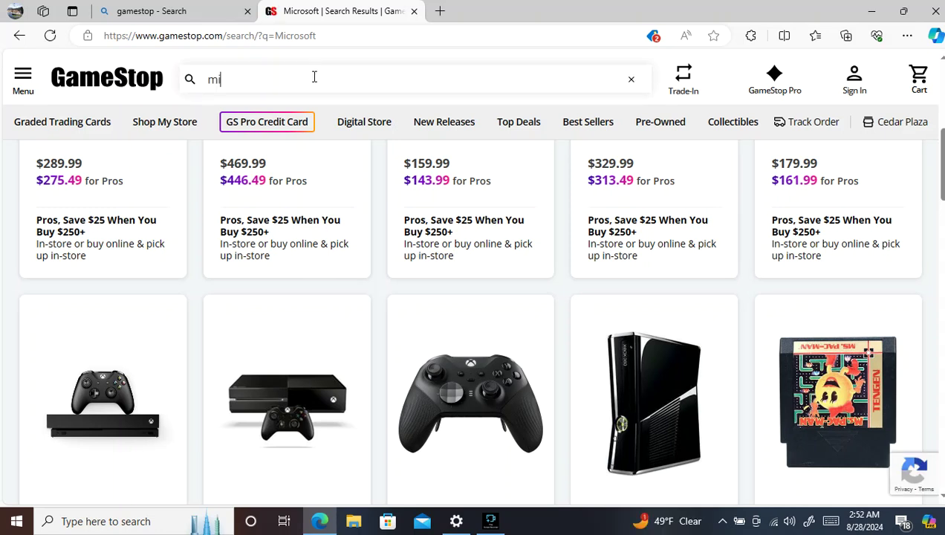
pyautogui.write('crosoft')
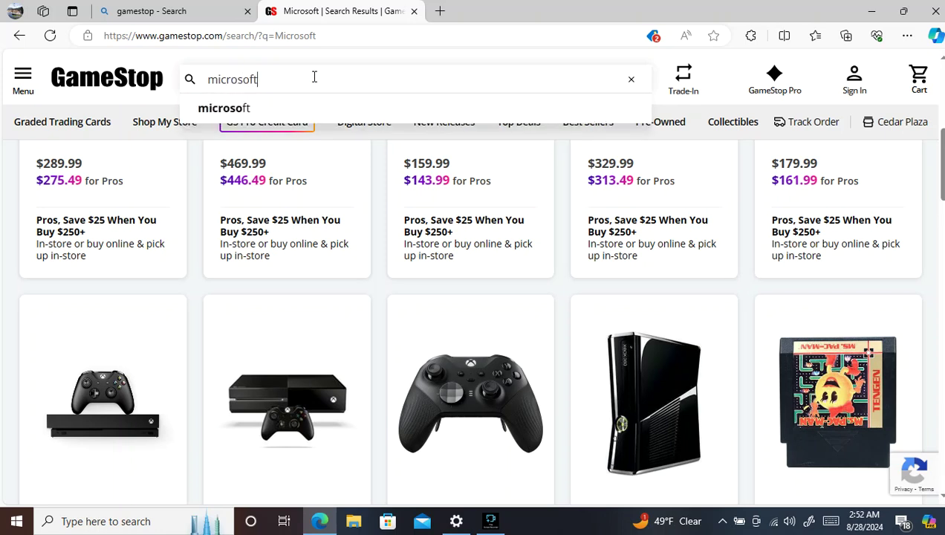
pyautogui.write(' fl')
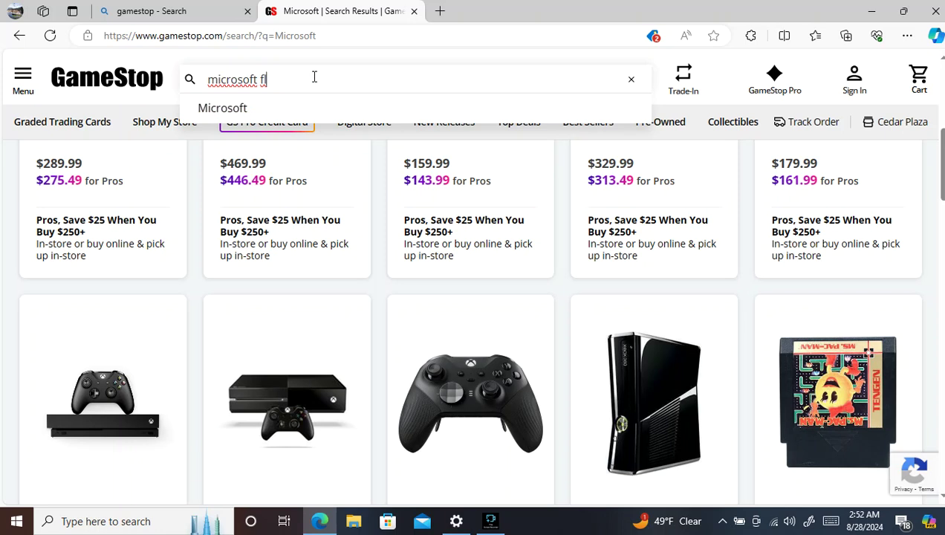
pyautogui.write('ght simu')
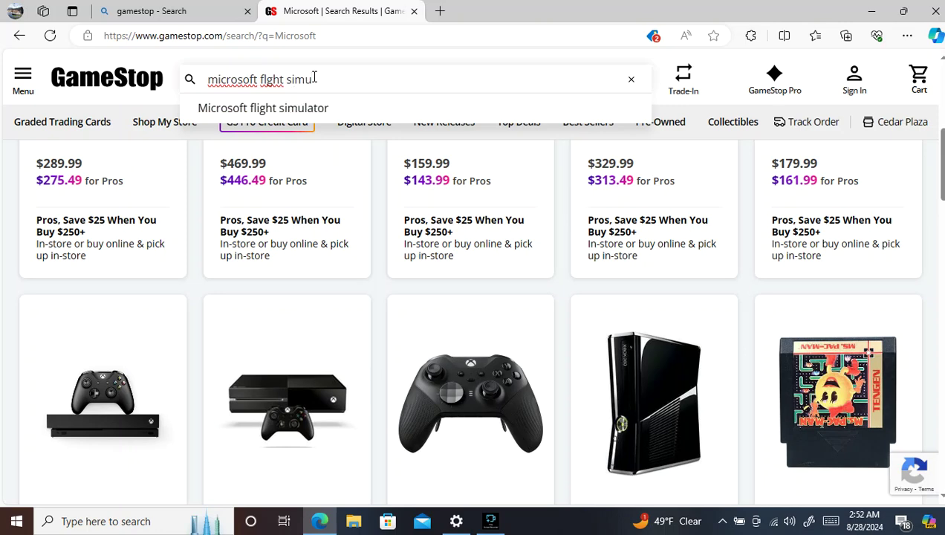
pyautogui.click(305, 110)
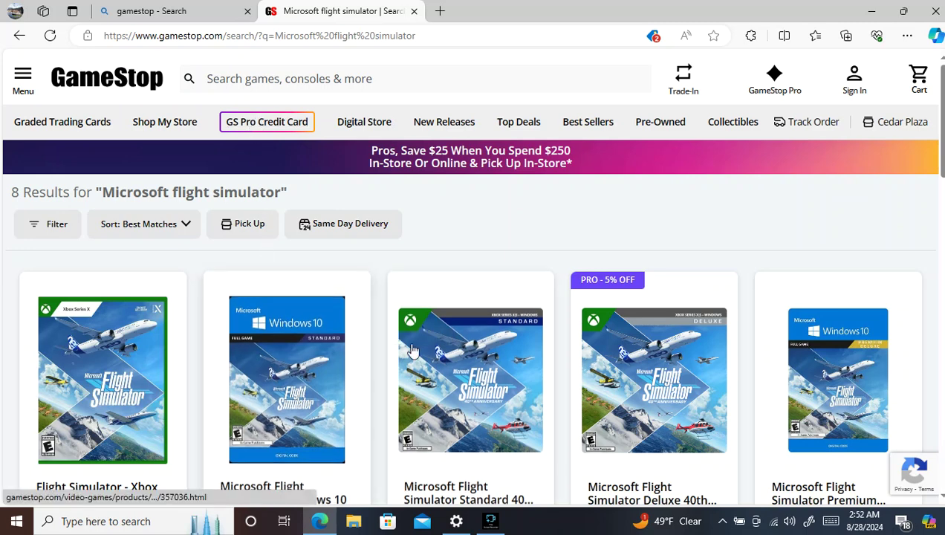
pyautogui.scroll(-2, 433, 357)
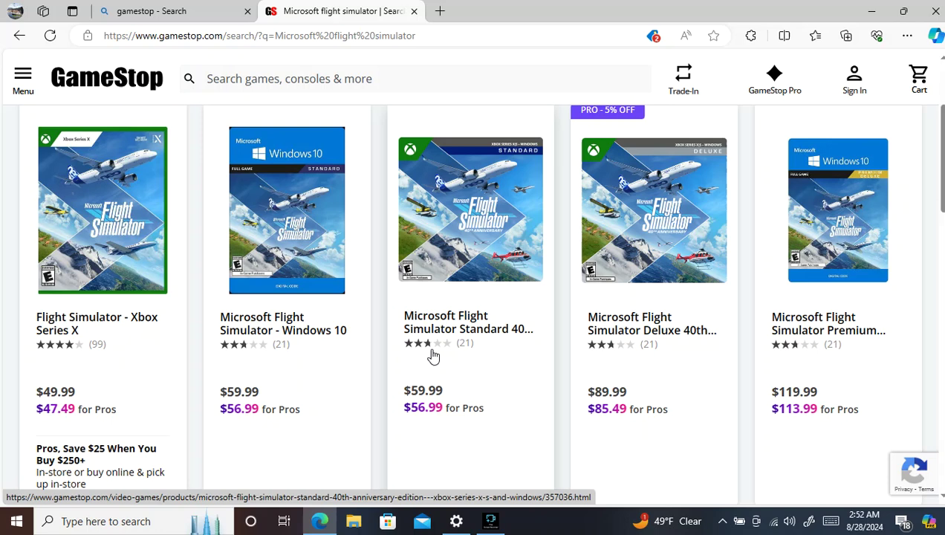
pyautogui.scroll(1, 432, 357)
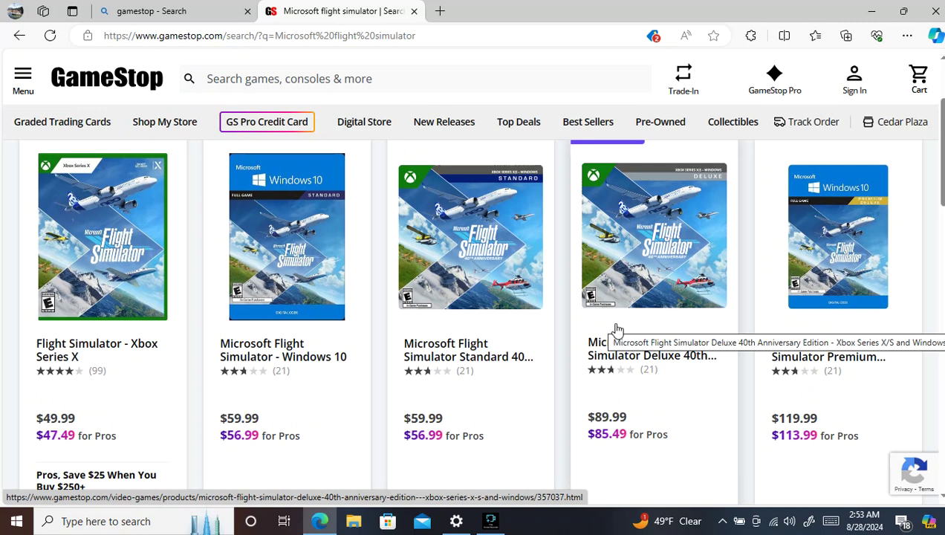
# - Open the Microsoft Flight Simulator Deluxe 40th Anniversary Edition product page, check its platform choices, and close them without changing the selection
pyautogui.click(616, 329)
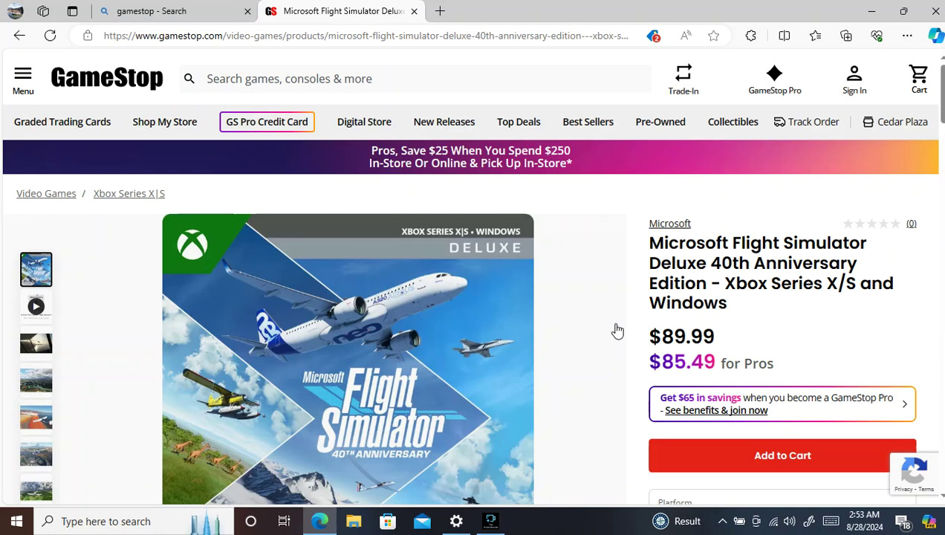
pyautogui.scroll(-2, 615, 325)
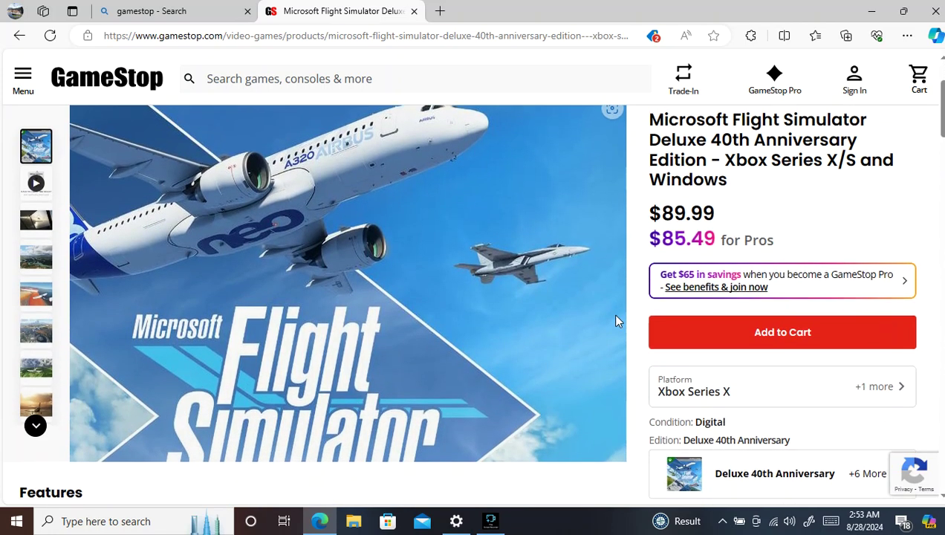
pyautogui.scroll(-3, 638, 322)
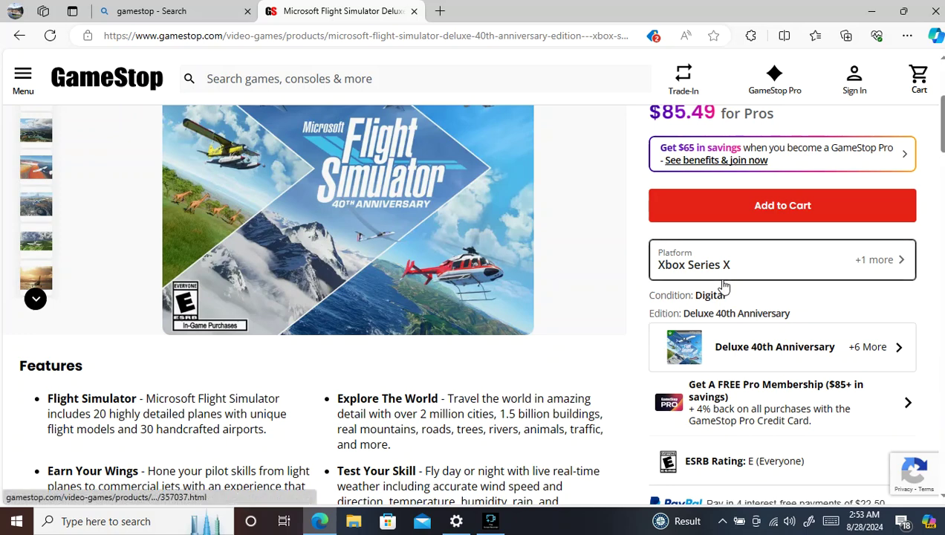
pyautogui.click(764, 265)
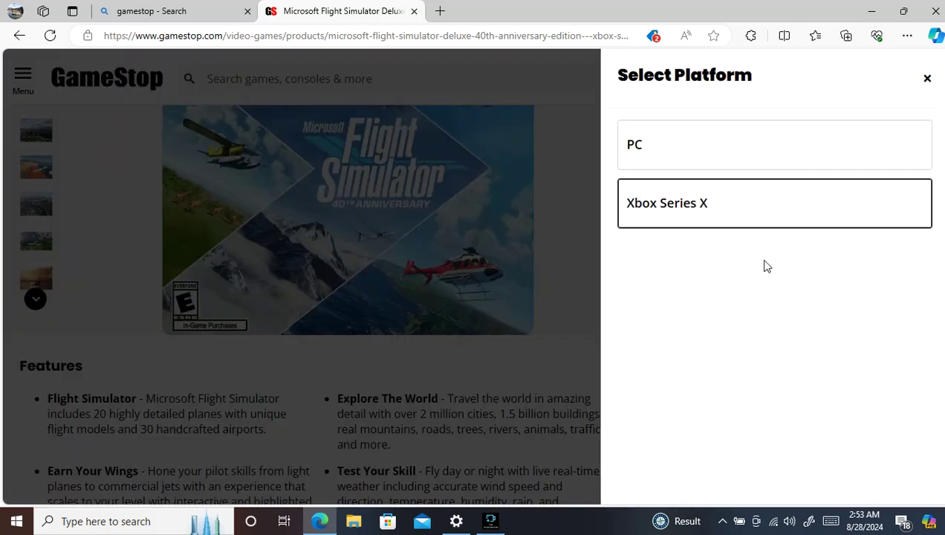
pyautogui.click(927, 79)
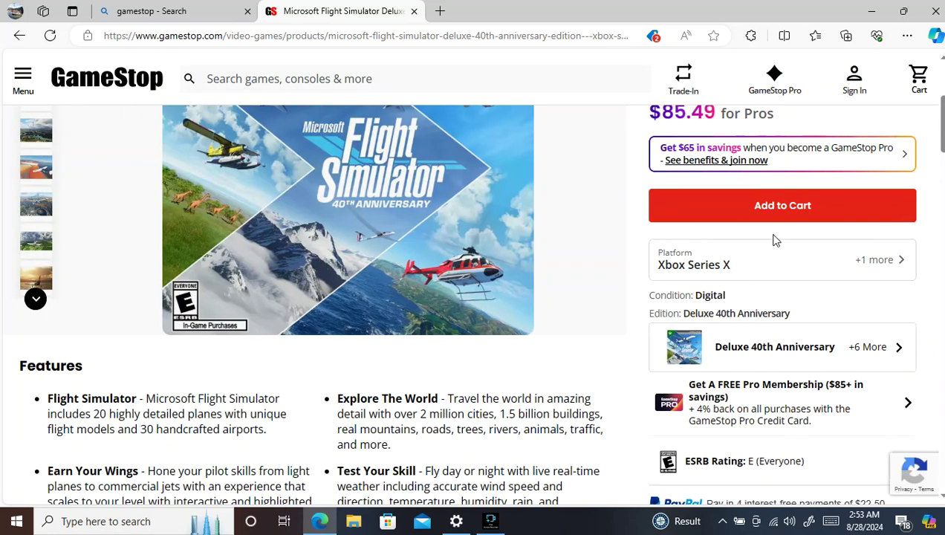
# - Read the Deluxe 40th Anniversary Edition's price, feature list, and download and payment terms
pyautogui.scroll(3, 772, 241)
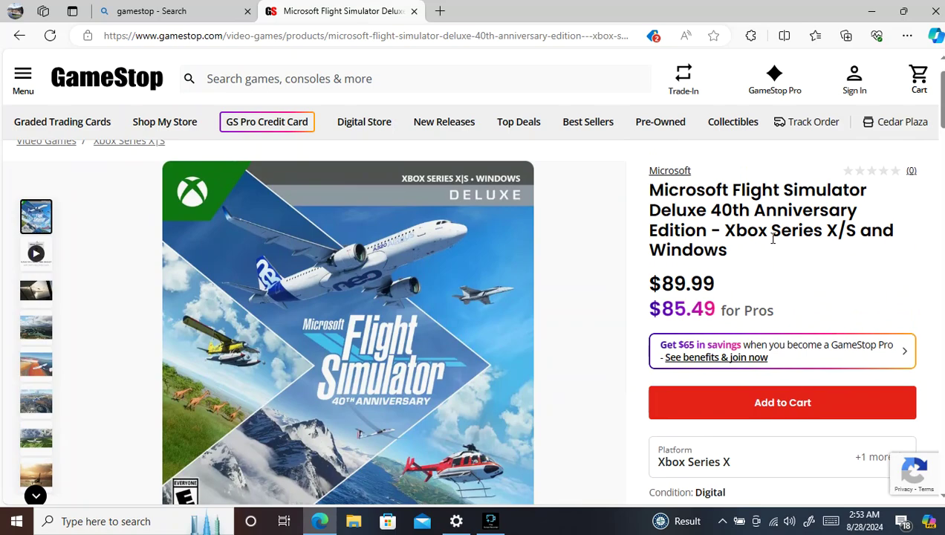
pyautogui.scroll(-6, 773, 237)
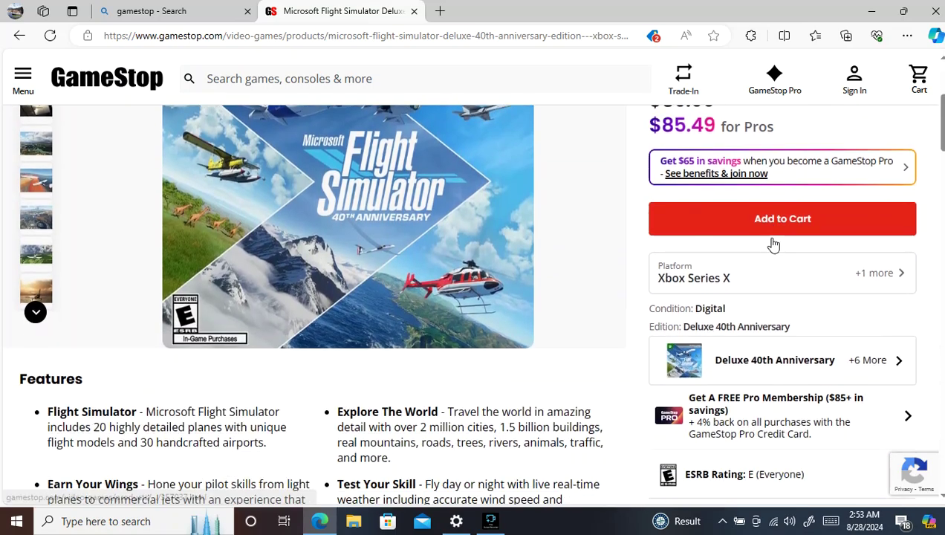
pyautogui.scroll(-7, 772, 243)
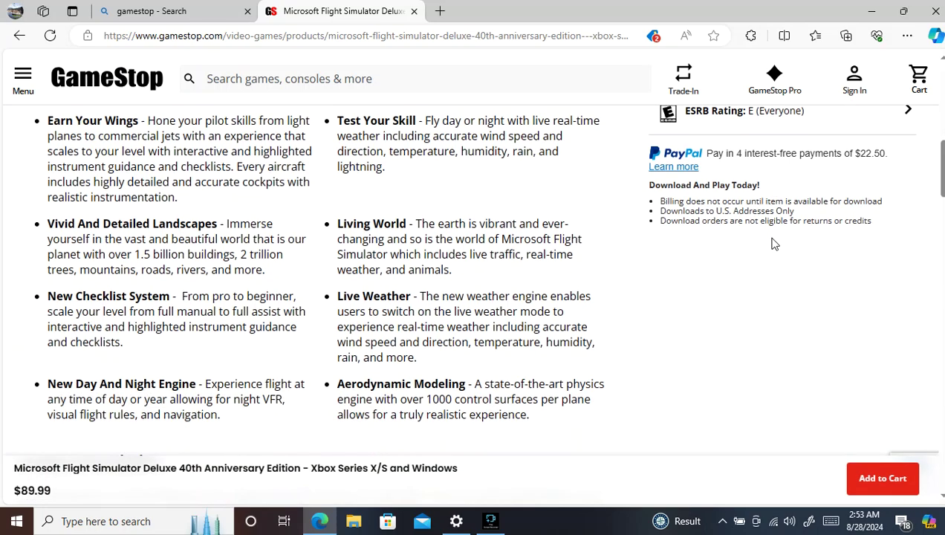
pyautogui.scroll(5, 772, 243)
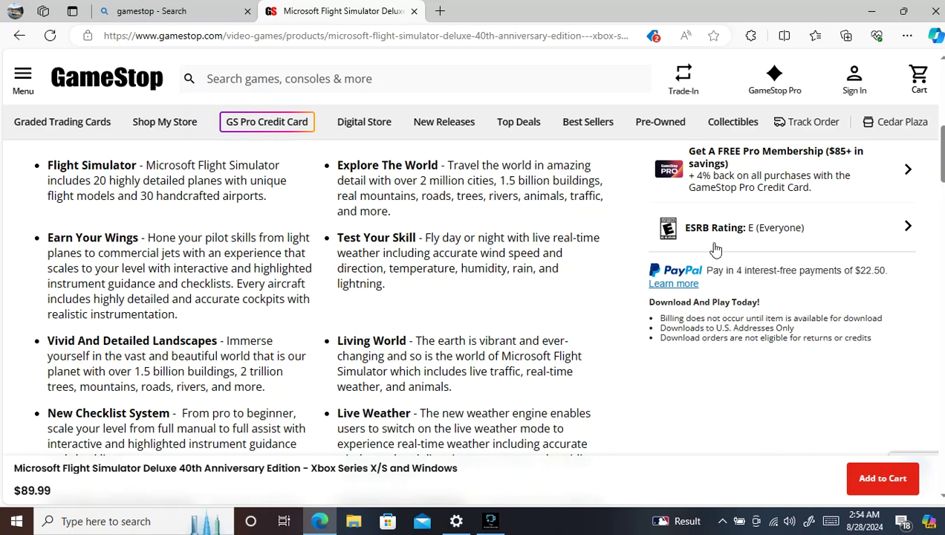
pyautogui.scroll(2, 628, 226)
pyautogui.scroll(4, 628, 226)
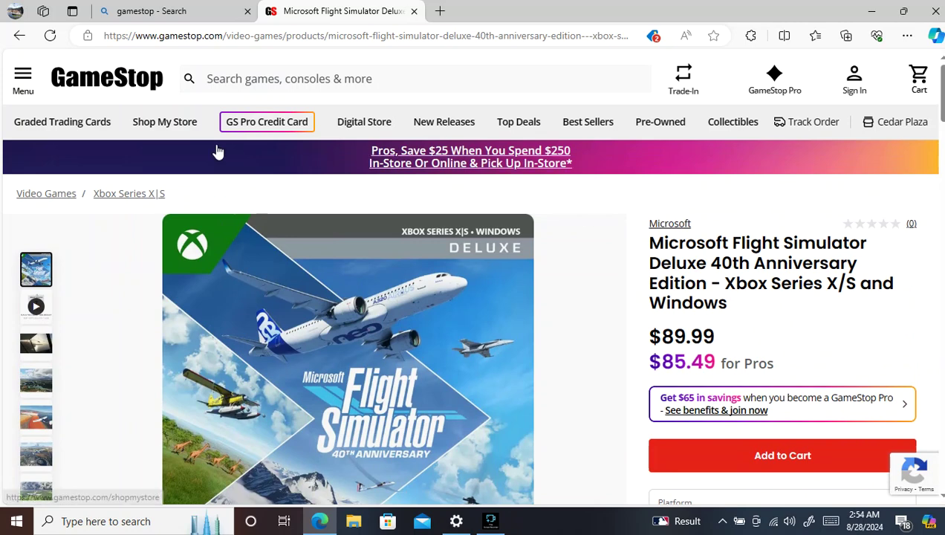
# - Return to the Microsoft flight simulator results, look over the remaining editions, and view the available sort orders without changing the order
pyautogui.click(20, 39)
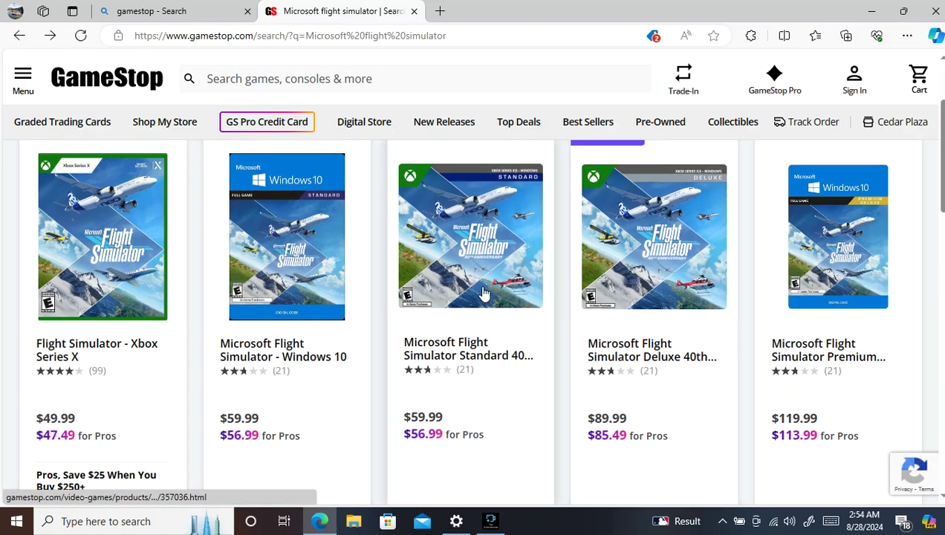
pyautogui.scroll(-4, 483, 292)
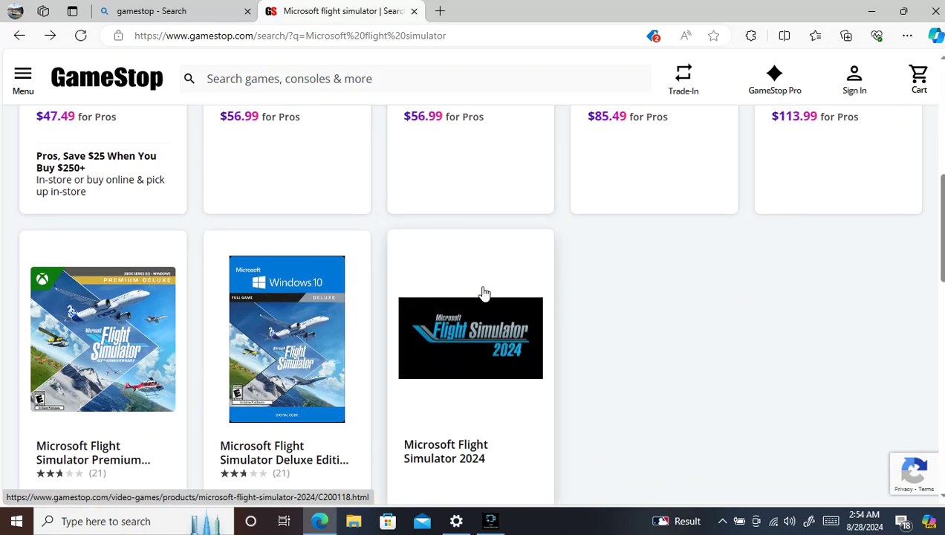
pyautogui.scroll(-3, 483, 291)
pyautogui.scroll(-2, 483, 294)
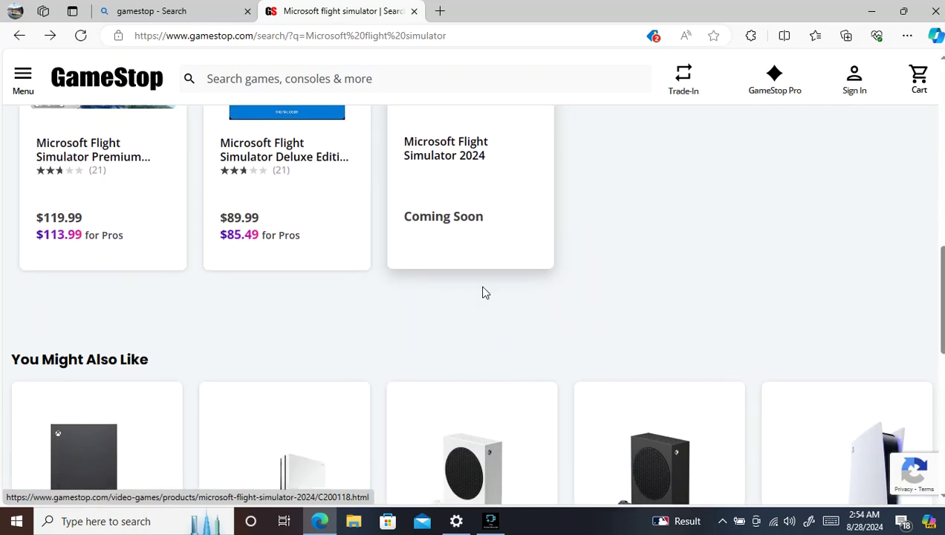
pyautogui.scroll(6, 484, 292)
pyautogui.scroll(2, 482, 294)
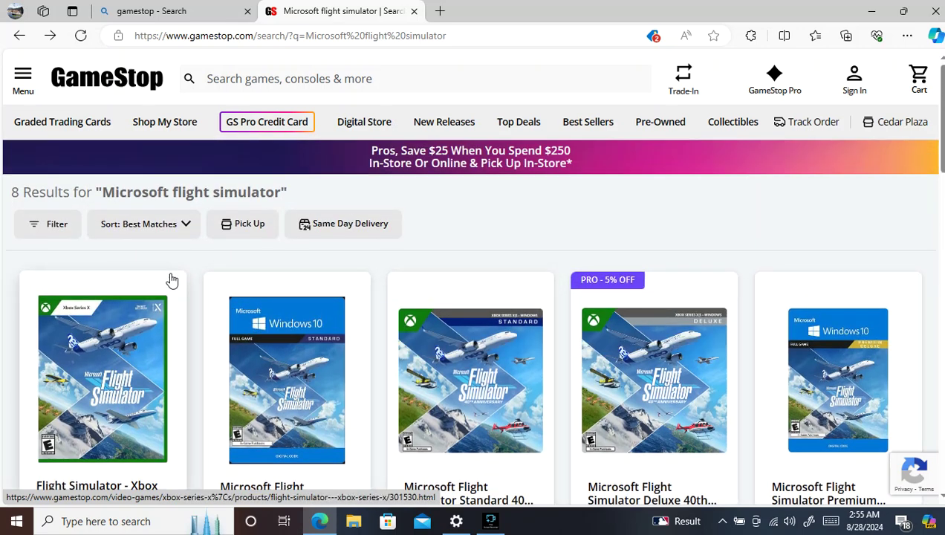
pyautogui.click(161, 230)
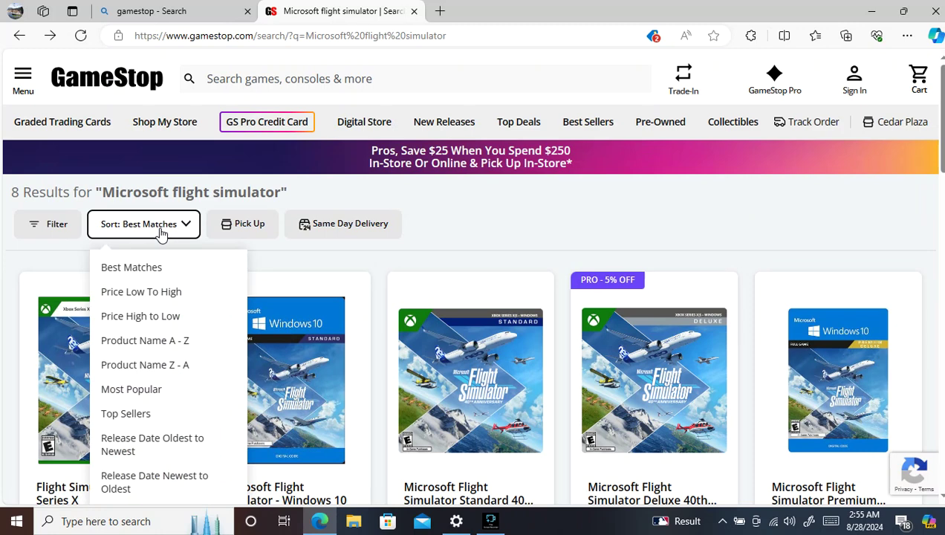
pyautogui.click(447, 240)
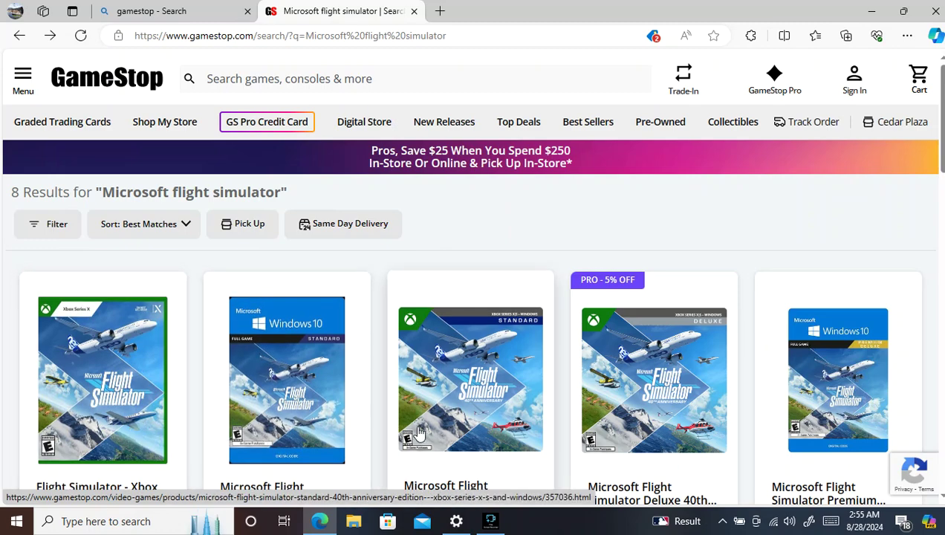
# - Open the Microsoft Flight Simulator Standard 40th Anniversary Edition product page and read its pricing and features
pyautogui.scroll(-2, 441, 427)
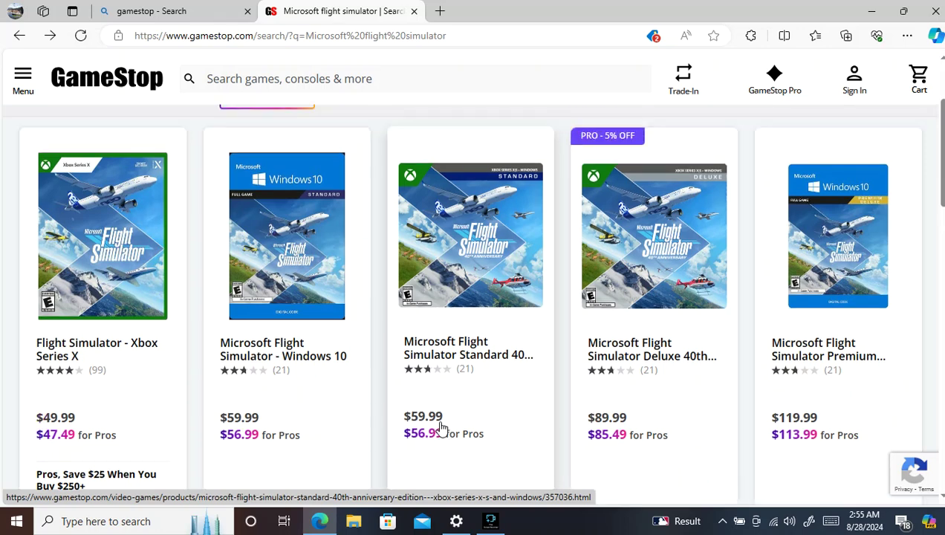
pyautogui.scroll(2, 441, 427)
pyautogui.click(448, 397)
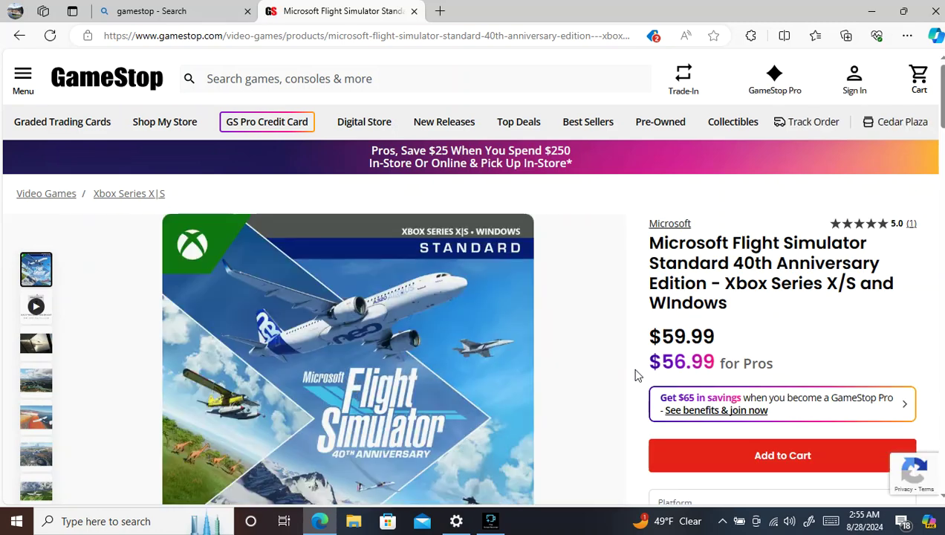
pyautogui.scroll(-4, 635, 376)
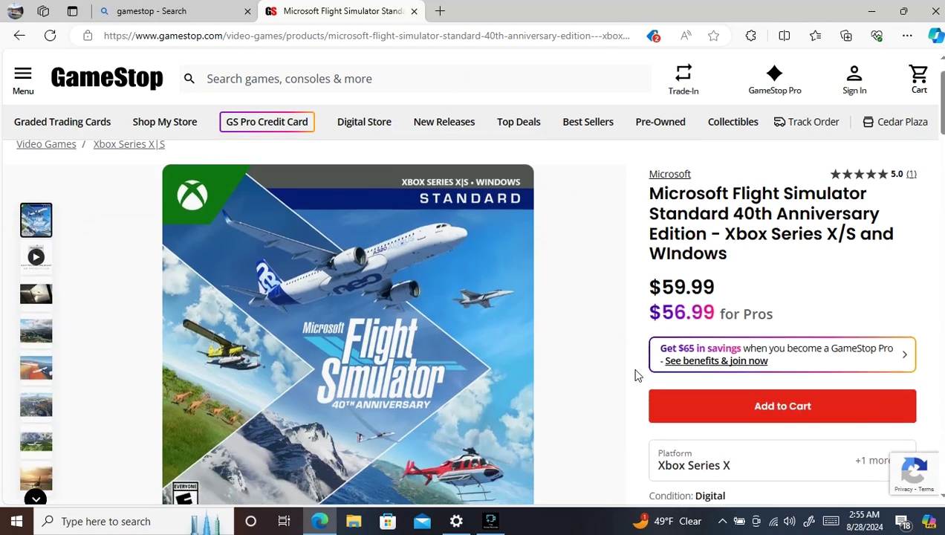
pyautogui.scroll(-2, 635, 375)
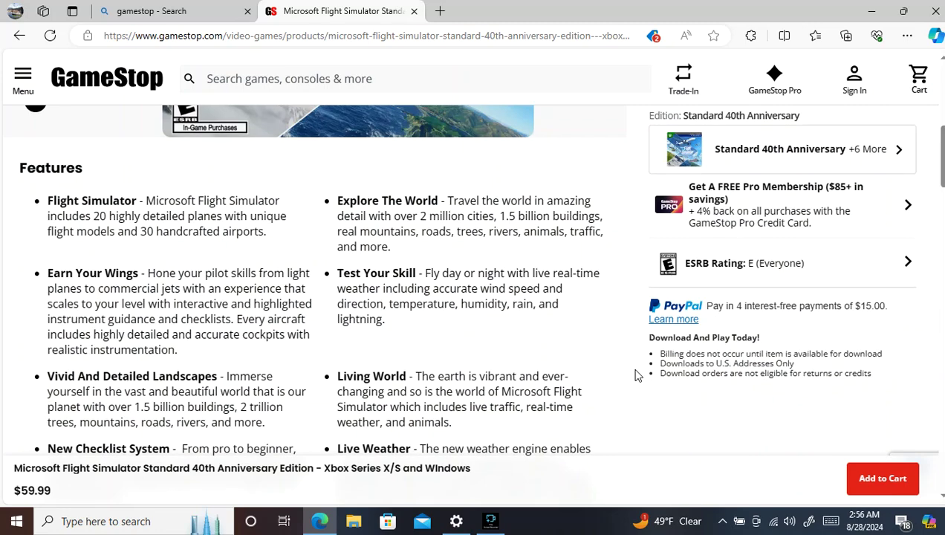
pyautogui.scroll(-3, 637, 375)
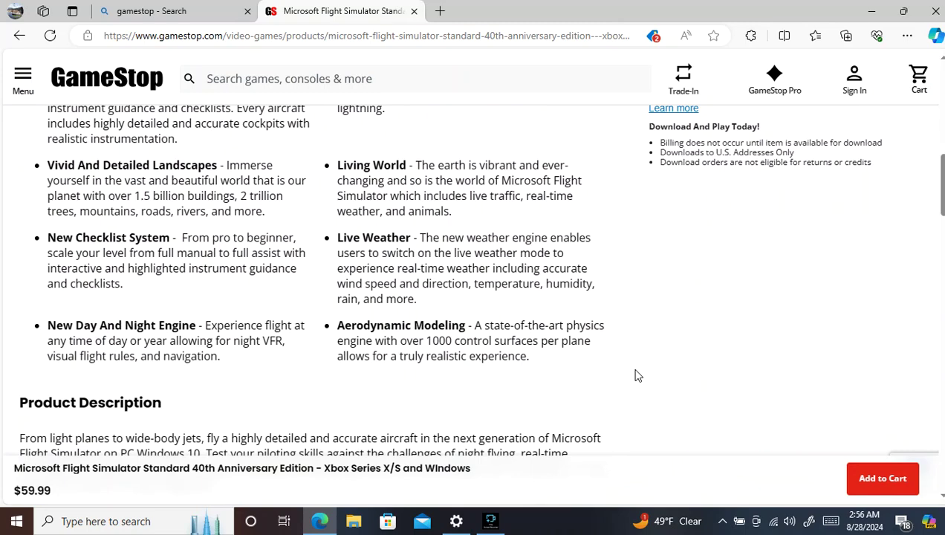
pyautogui.scroll(9, 635, 375)
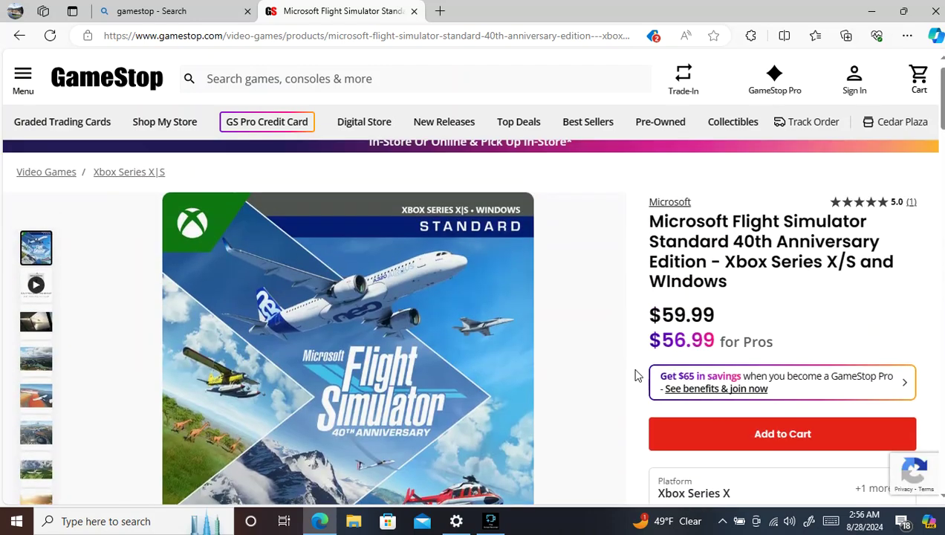
# - Go back to the results, open the Xbox Premium Deluxe 40th Anniversary Edition, and read its pricing, features and product description
pyautogui.moveTo(503, 300)
pyautogui.click(19, 35)
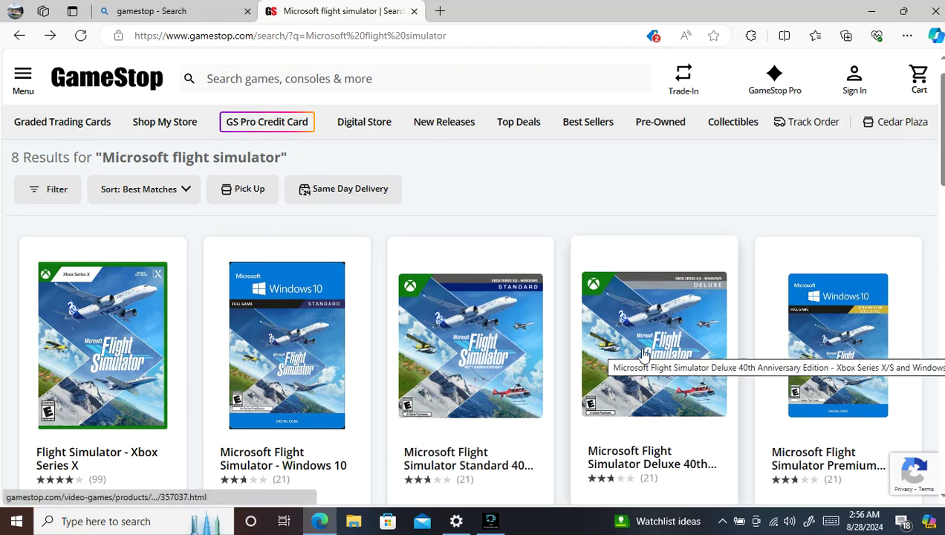
pyautogui.scroll(-5, 643, 355)
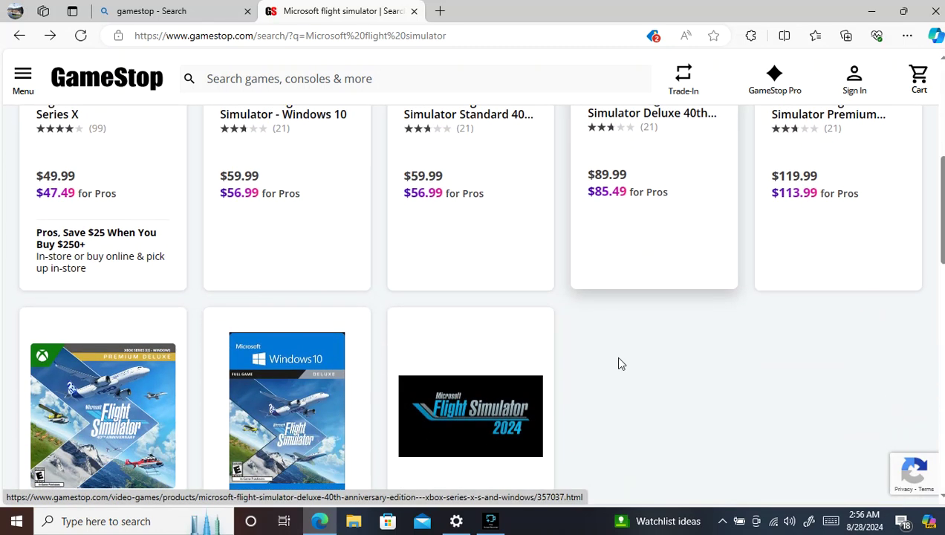
pyautogui.click(155, 433)
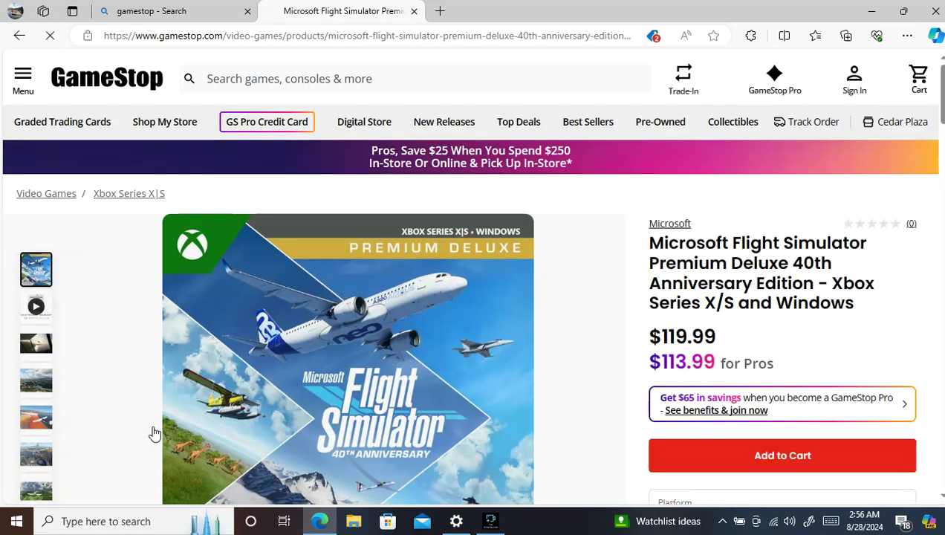
pyautogui.moveTo(167, 388)
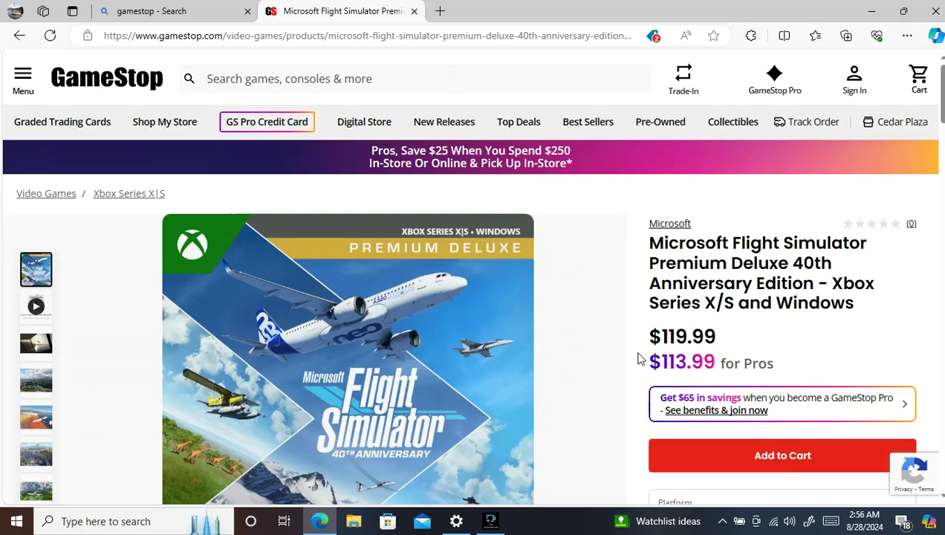
pyautogui.scroll(-3, 640, 359)
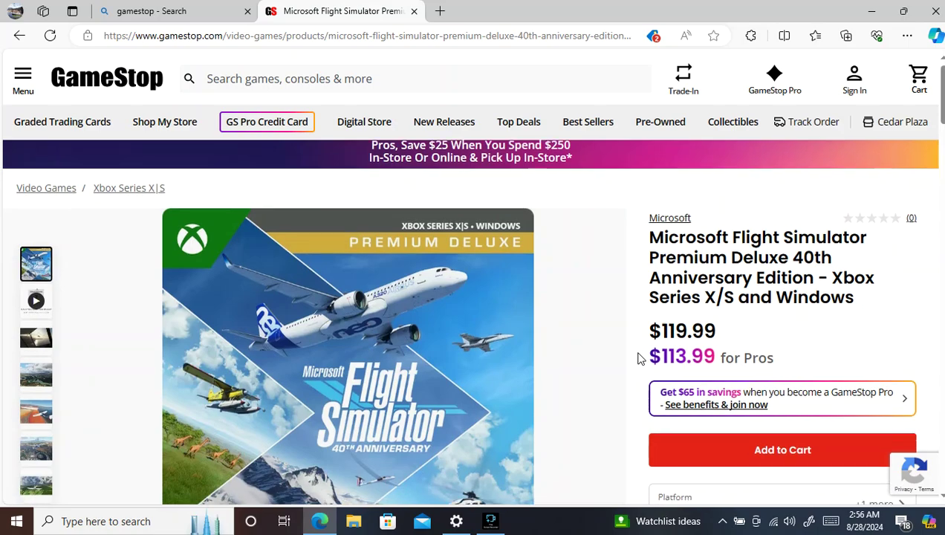
pyautogui.scroll(2, 641, 359)
pyautogui.scroll(-1, 640, 359)
pyautogui.scroll(-3, 640, 359)
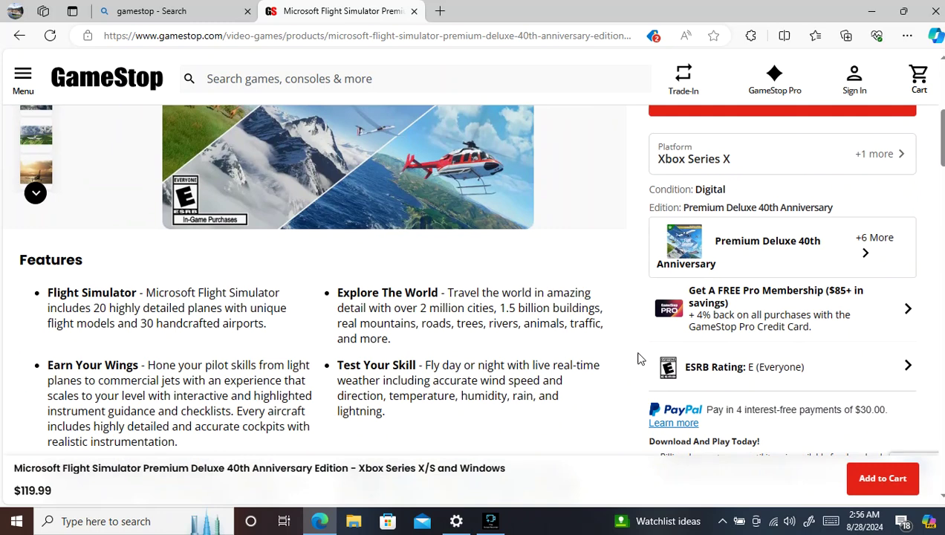
pyautogui.scroll(-3, 640, 359)
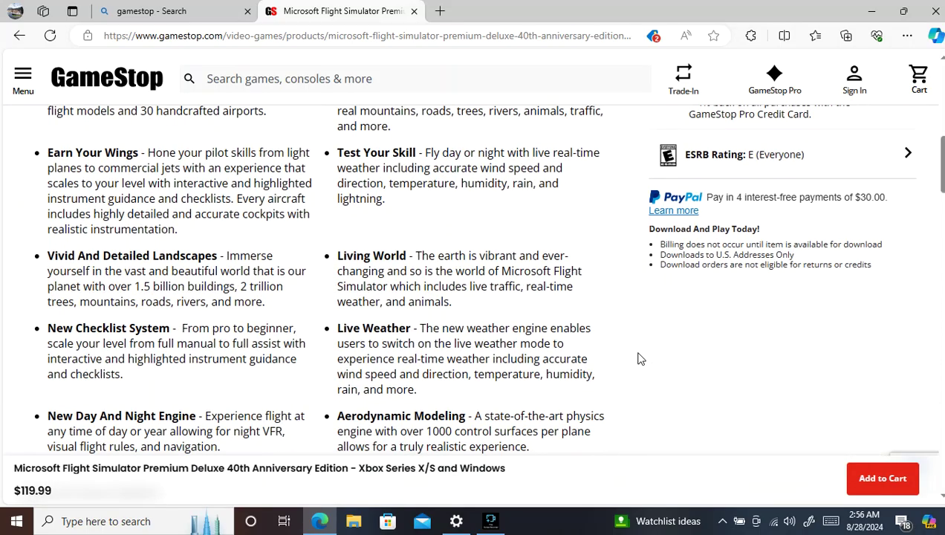
pyautogui.scroll(-2, 640, 359)
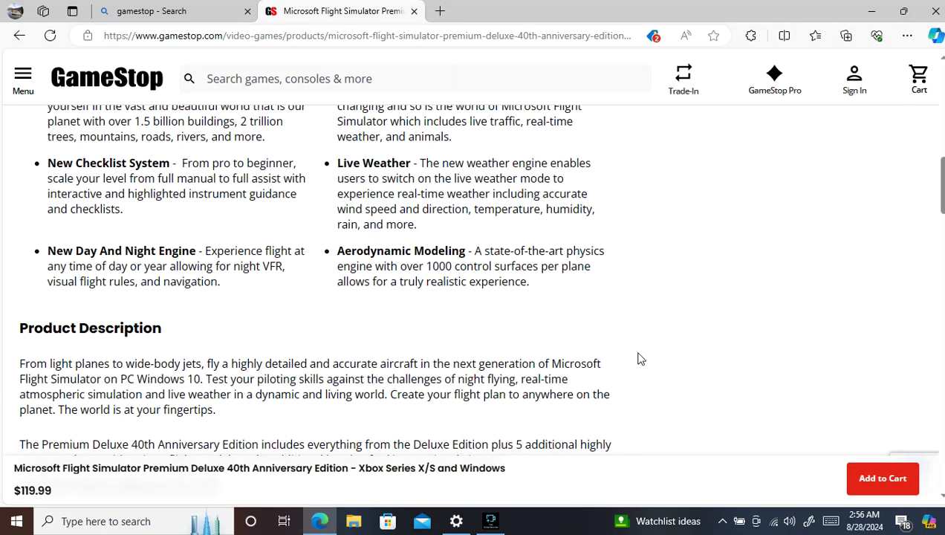
pyautogui.scroll(10, 640, 358)
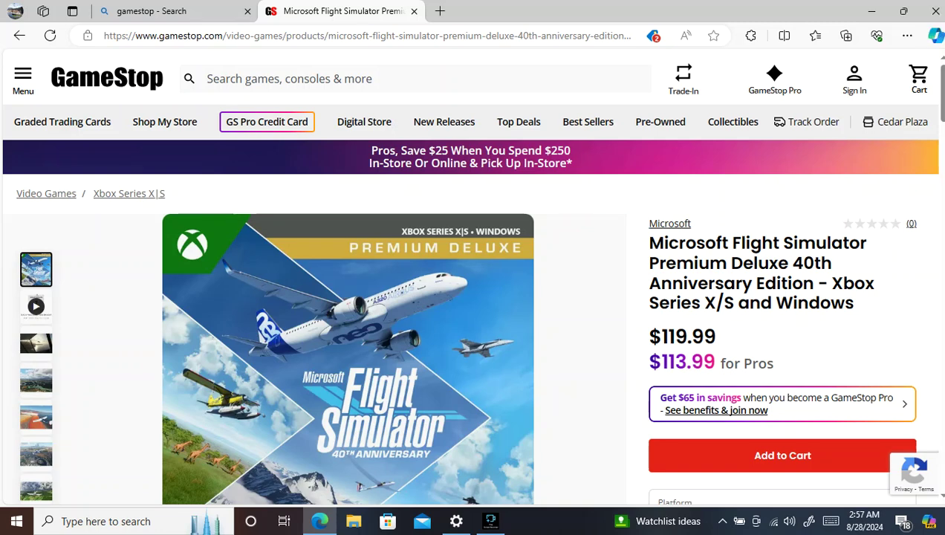
# - Close the browser and stop the screen recording in Fine Screen Recorder
pyautogui.click(935, 11)
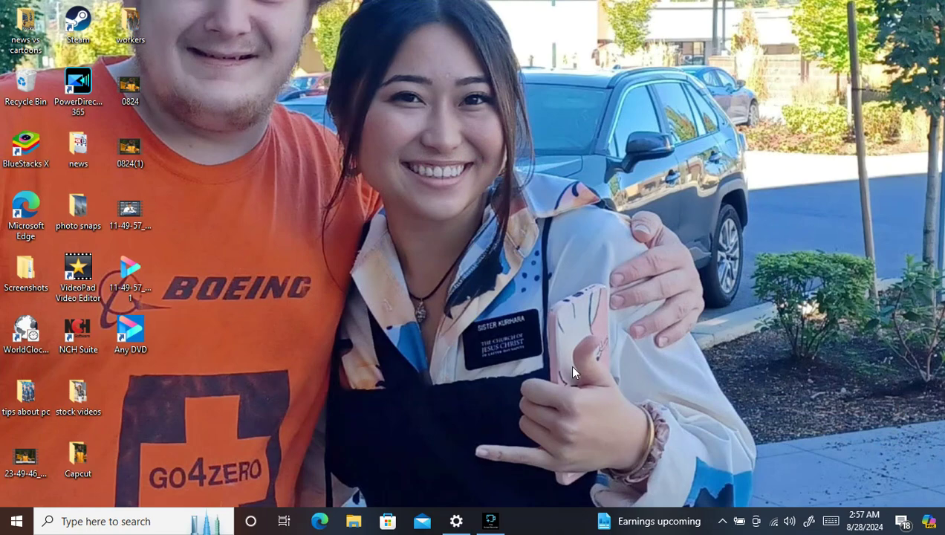
pyautogui.click(490, 520)
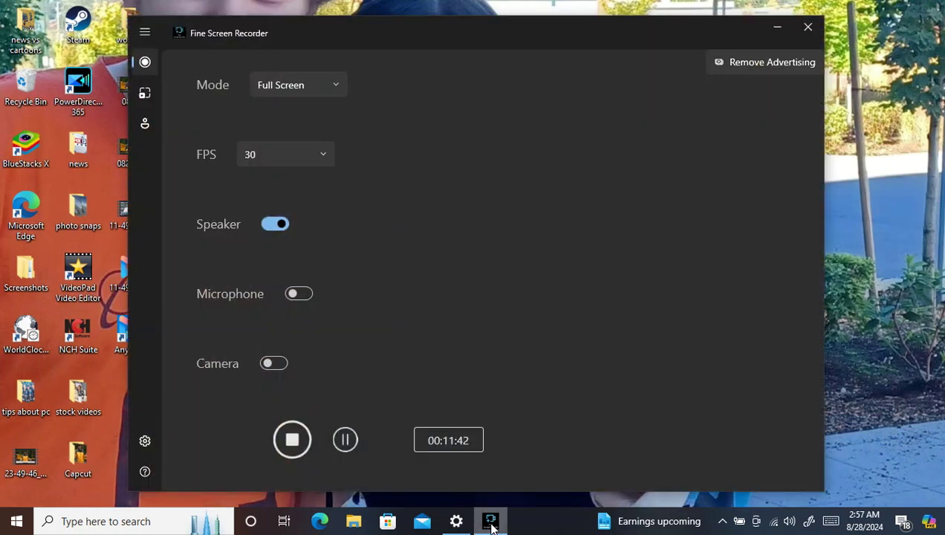
pyautogui.click(292, 438)
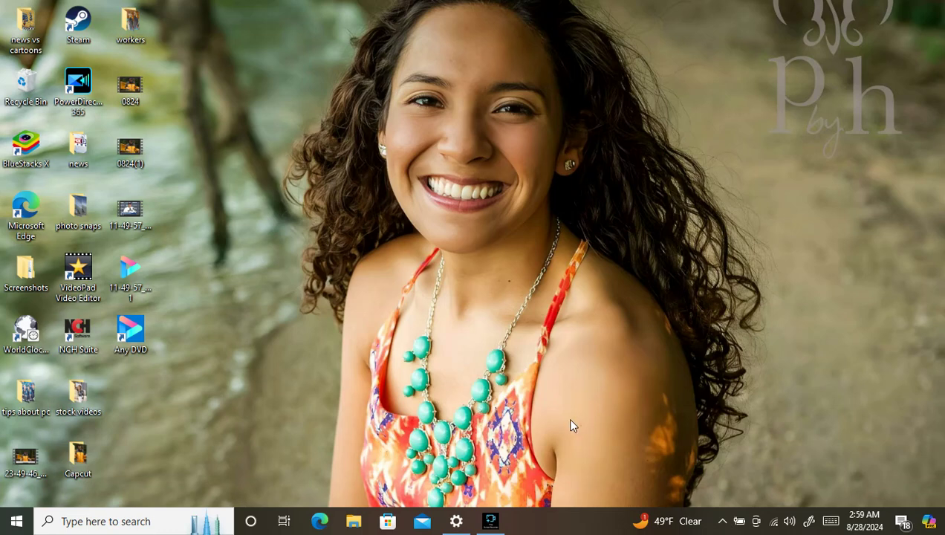
# - Open the list of available Wi-Fi networks from the desktop
pyautogui.click(774, 522)
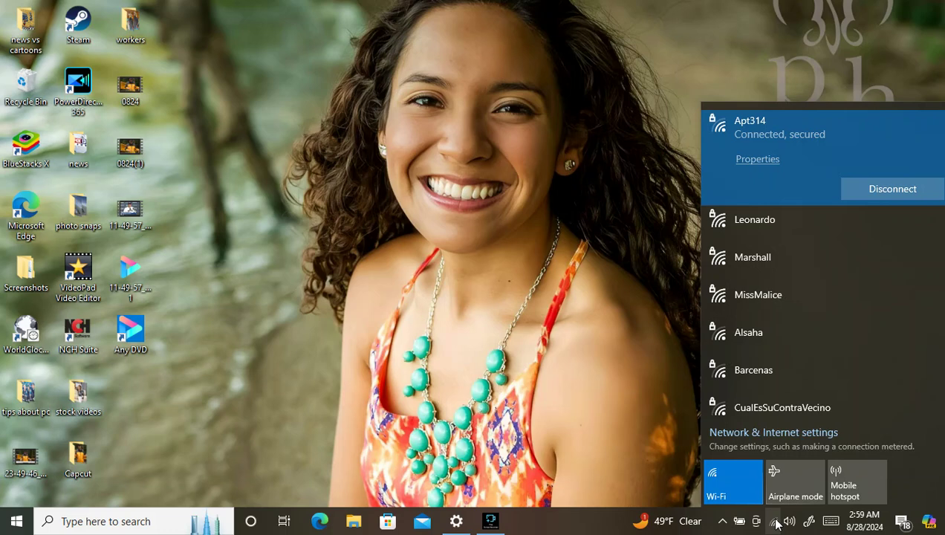
# - Close the Wi-Fi network list and launch Microsoft Edge from the installed apps
pyautogui.click(663, 467)
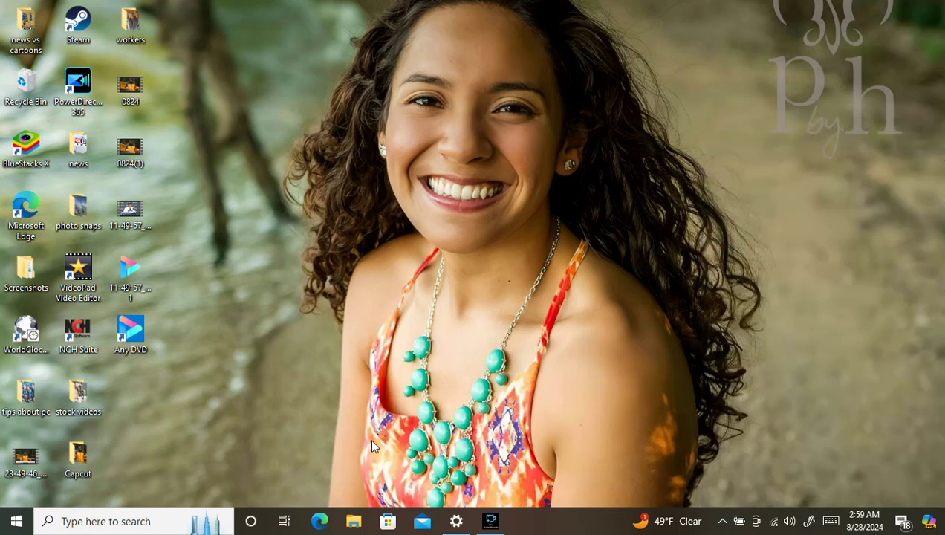
pyautogui.click(18, 520)
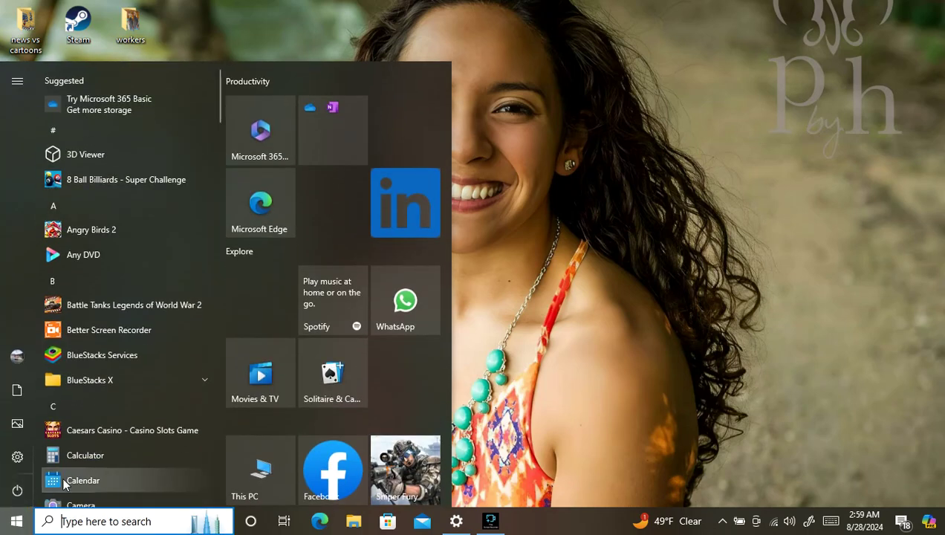
pyautogui.scroll(-5, 64, 483)
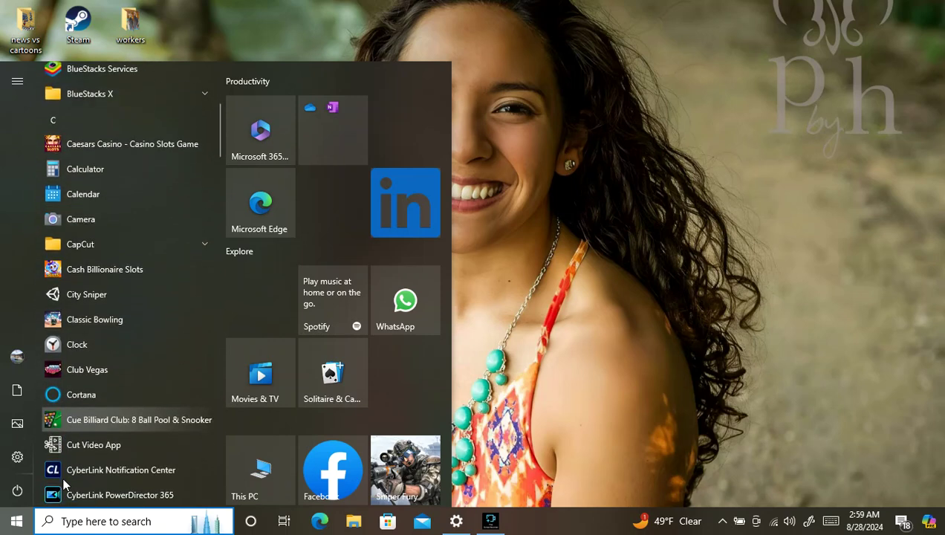
pyautogui.scroll(-6, 64, 483)
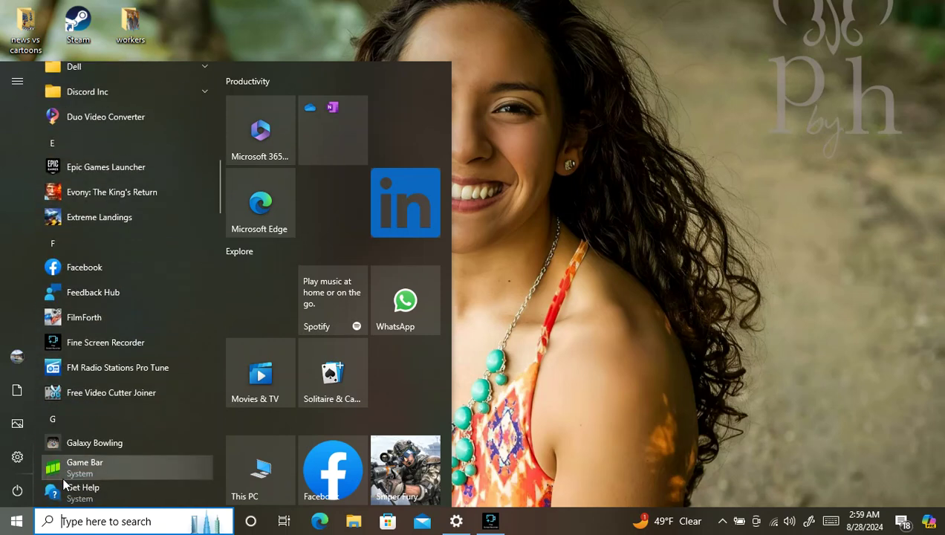
pyautogui.scroll(-5, 64, 483)
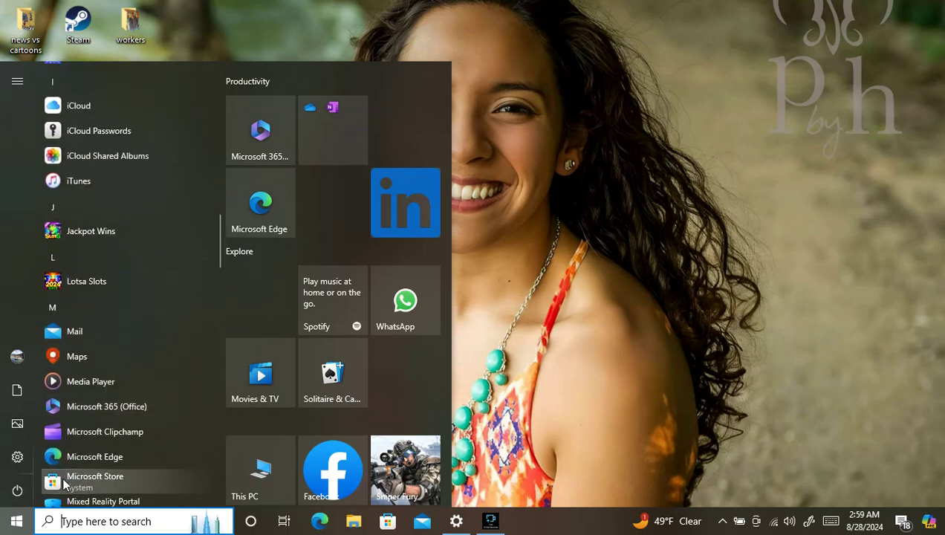
pyautogui.click(136, 459)
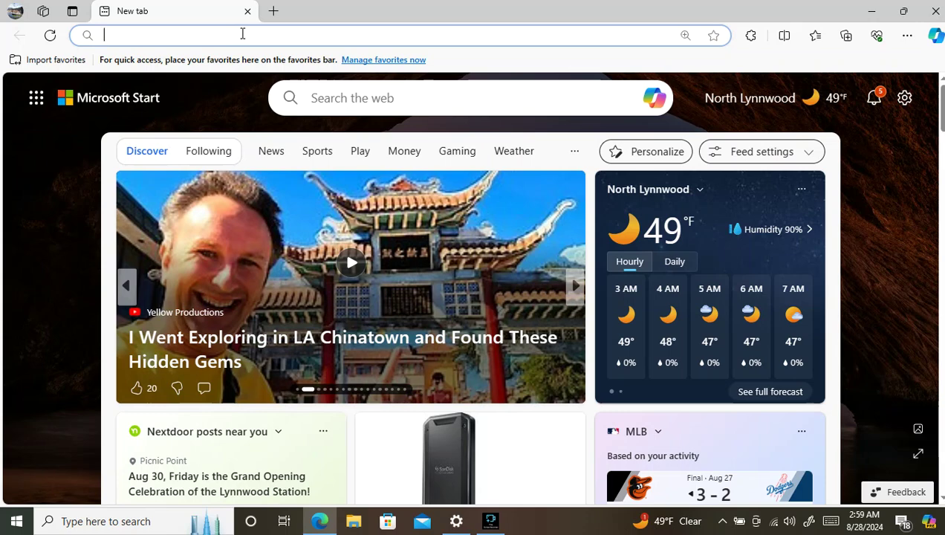
# - Search the web for ebay, open the official eBay site from the results, and dismiss its app promotion
pyautogui.write('eb')
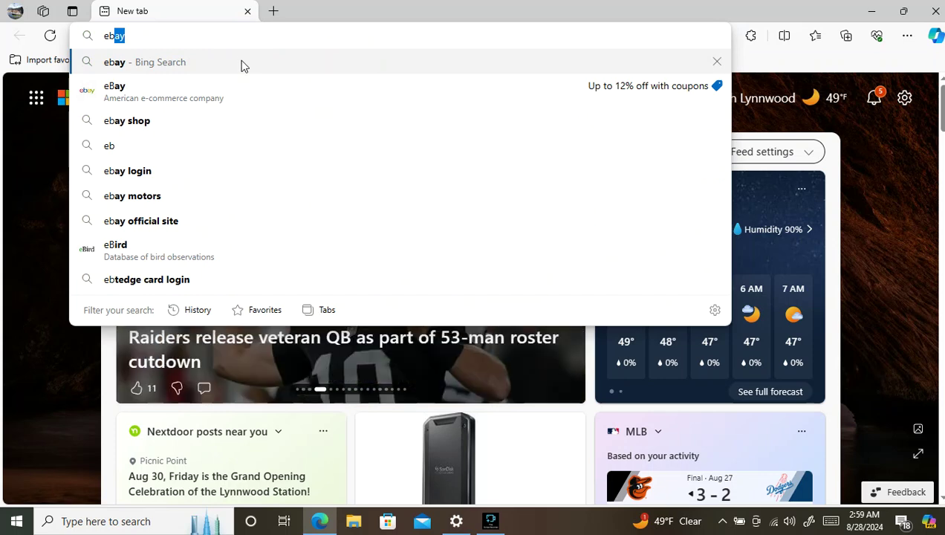
pyautogui.click(240, 66)
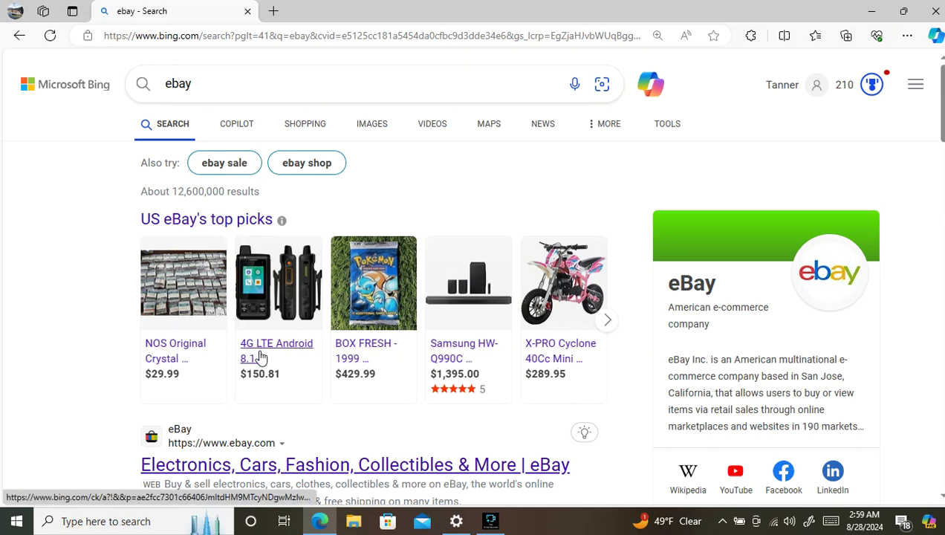
pyautogui.scroll(-3, 301, 450)
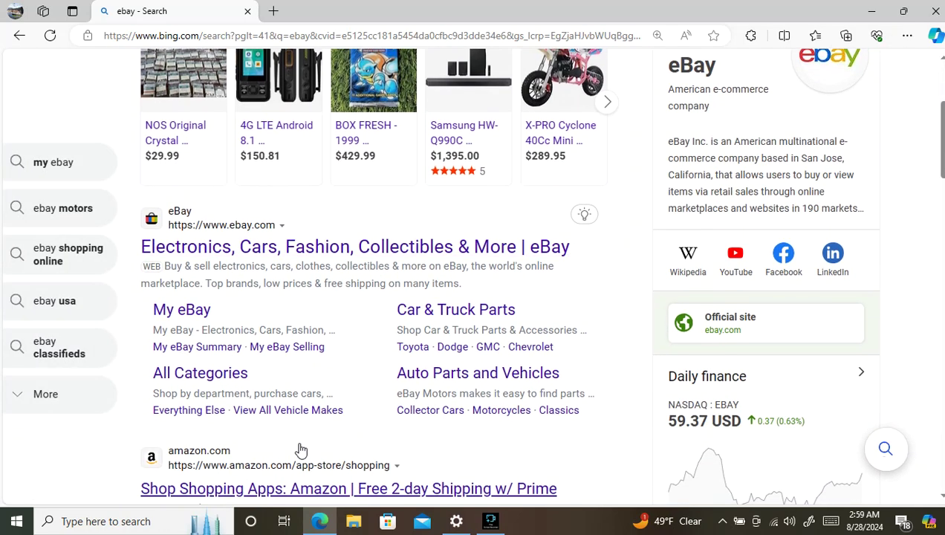
pyautogui.click(338, 251)
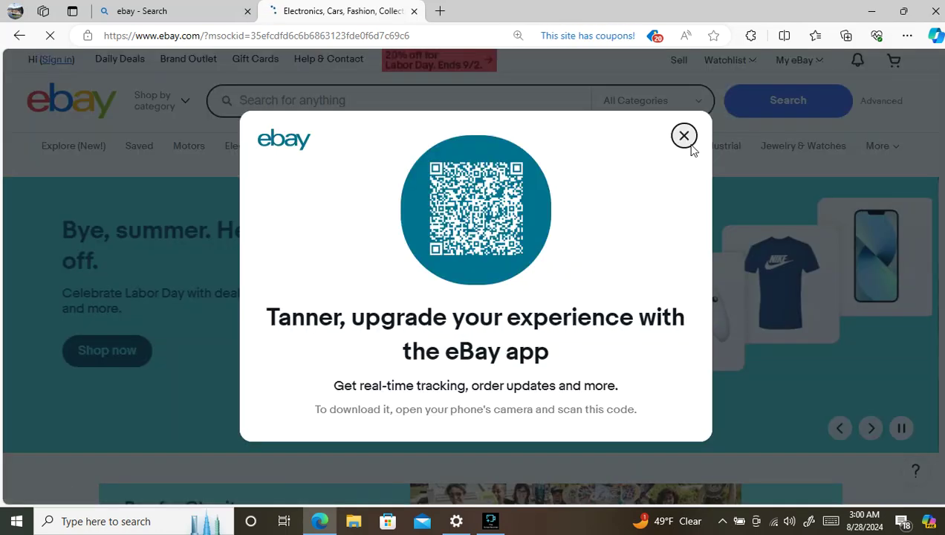
pyautogui.click(684, 137)
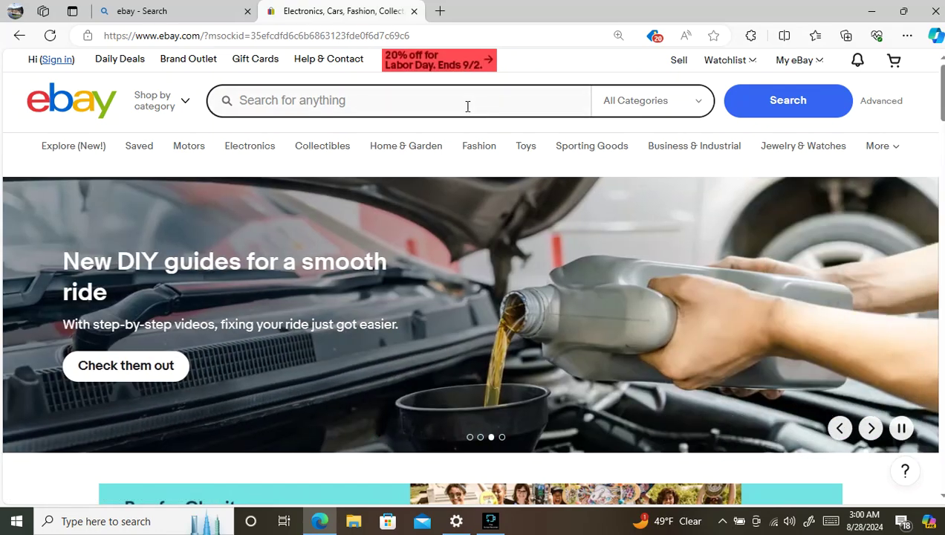
# - Search eBay for xbox series s and filter the listings to 1 TB storage capacity
pyautogui.click(467, 106)
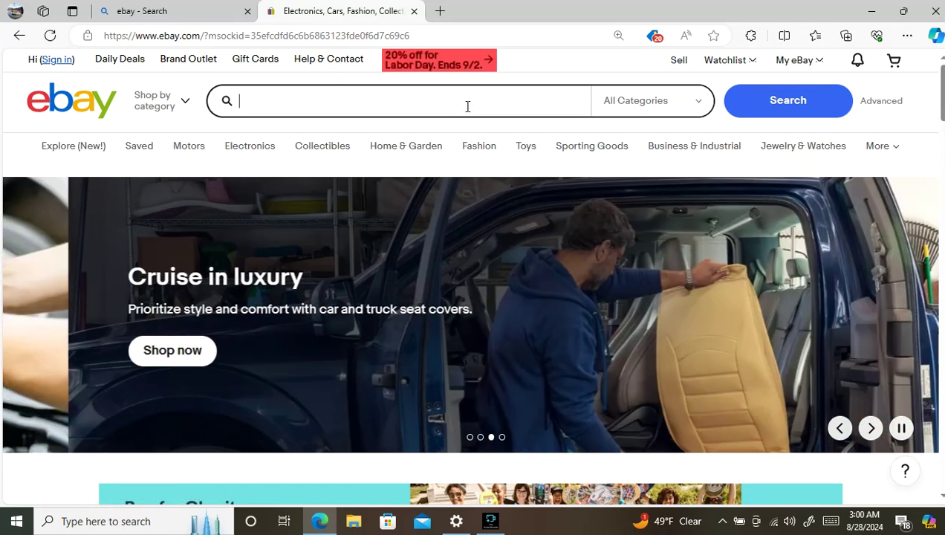
pyautogui.write('xbo')
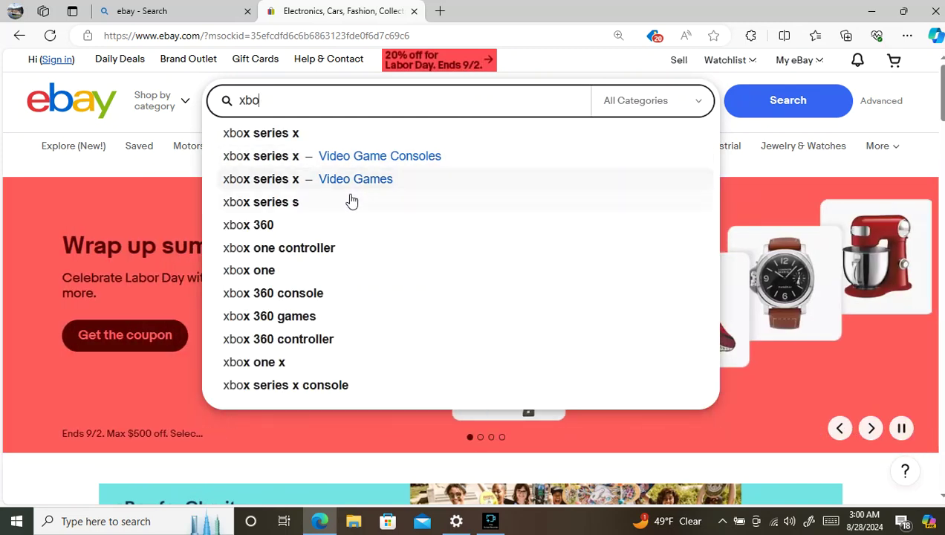
pyautogui.click(346, 205)
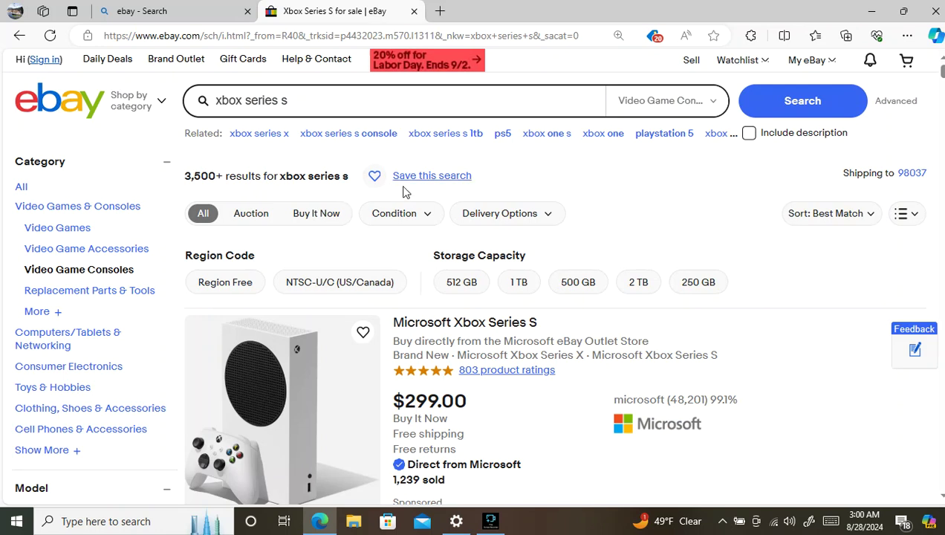
pyautogui.click(527, 284)
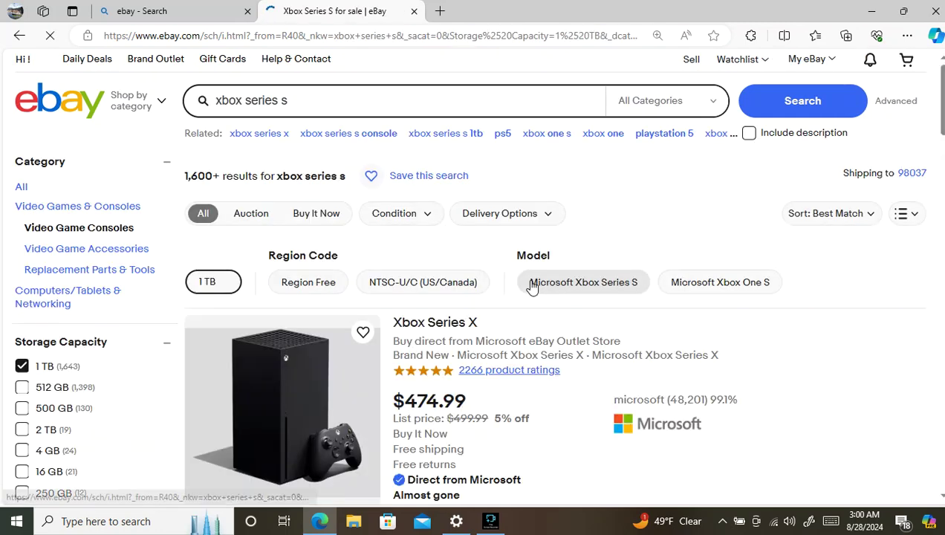